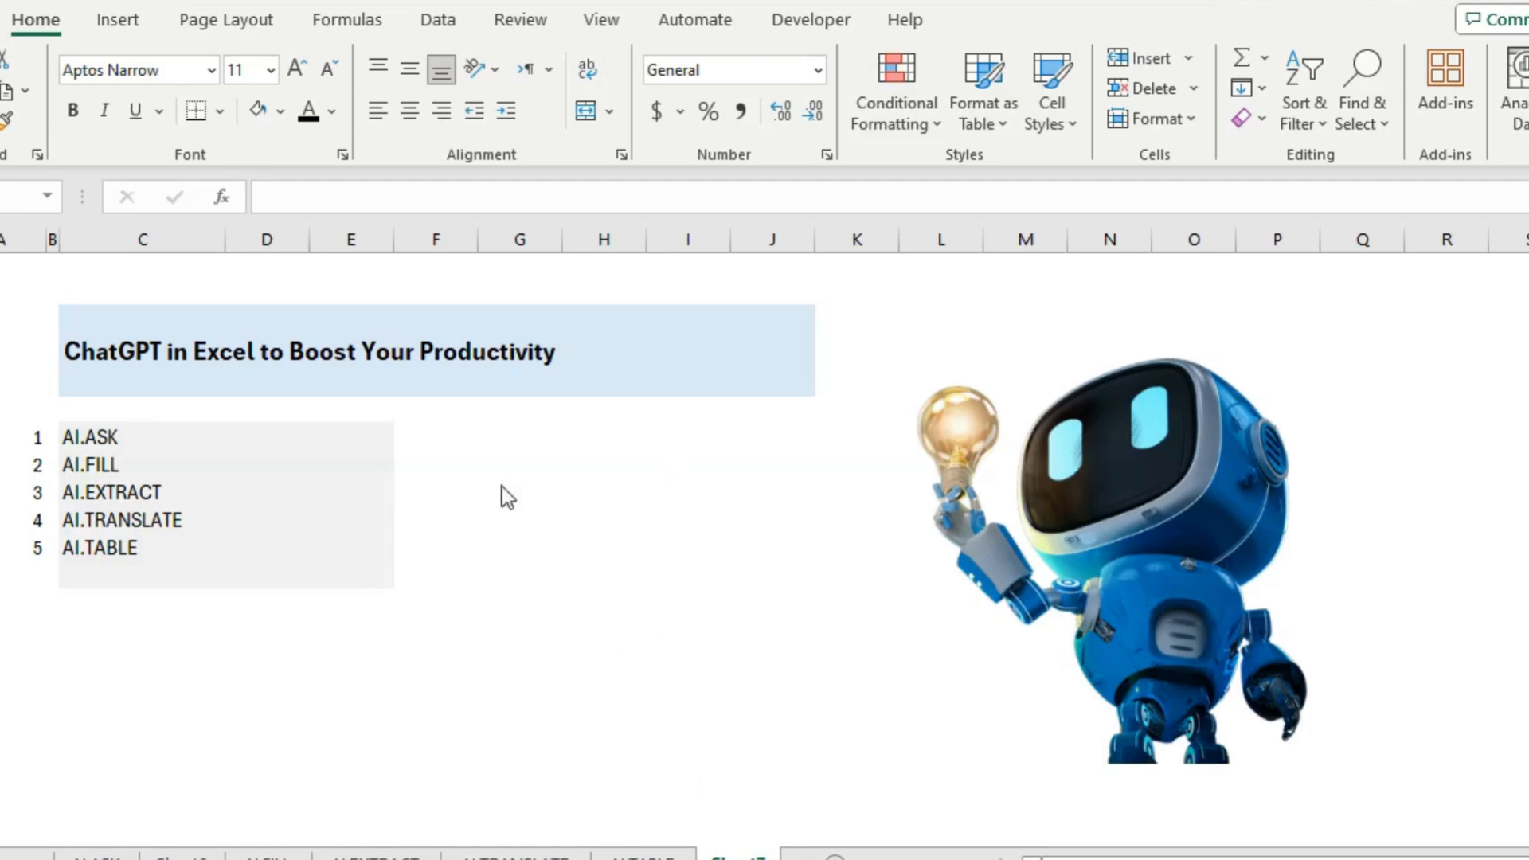
Highlight the list of five AI functions in C1:E5, then clear the selection
left_click(466, 486)
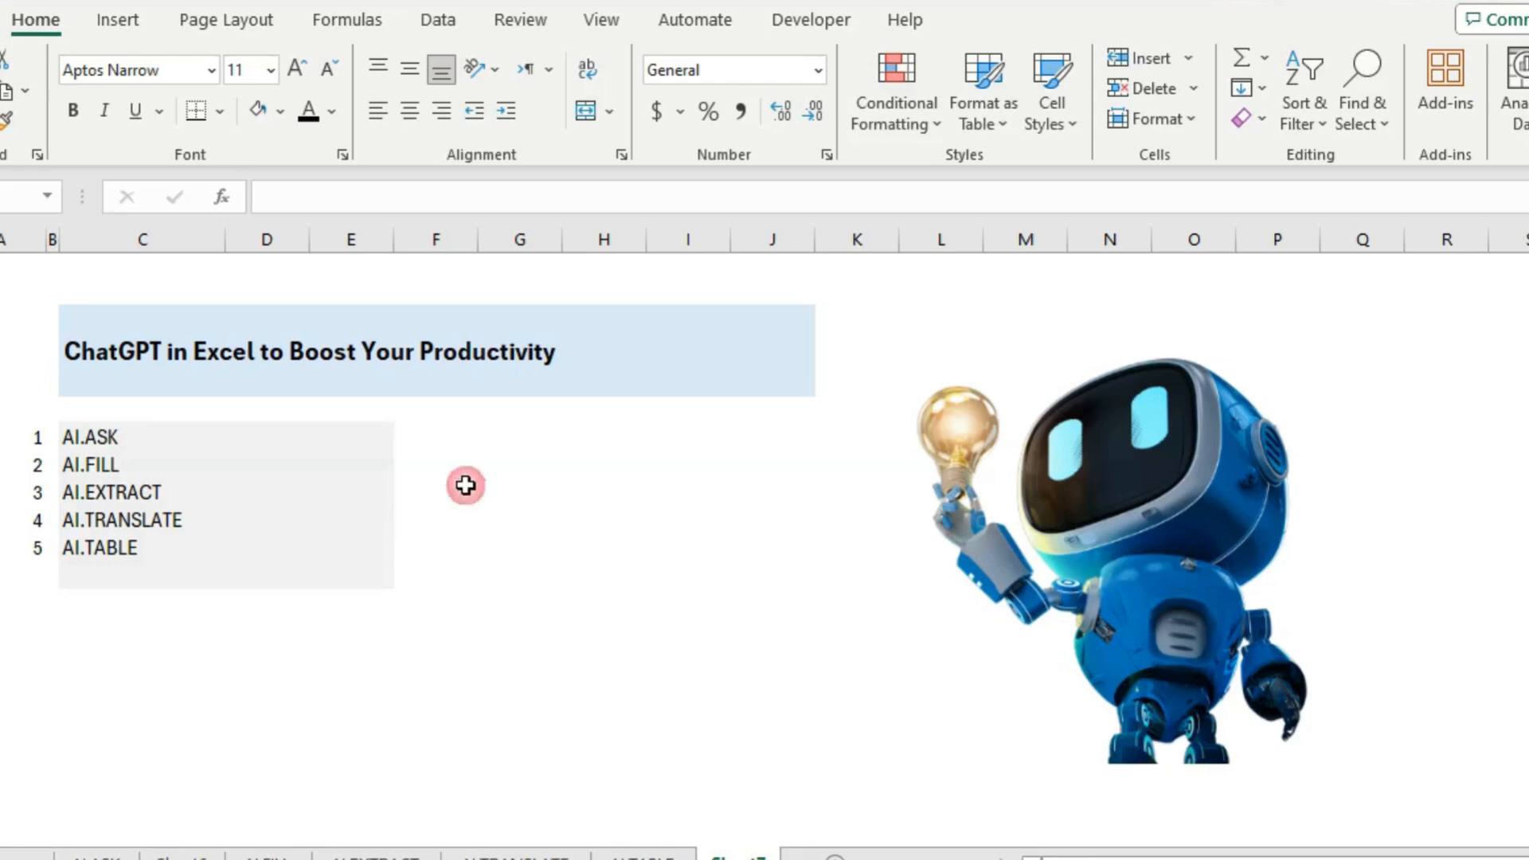
left_click_drag(188, 444, 331, 532)
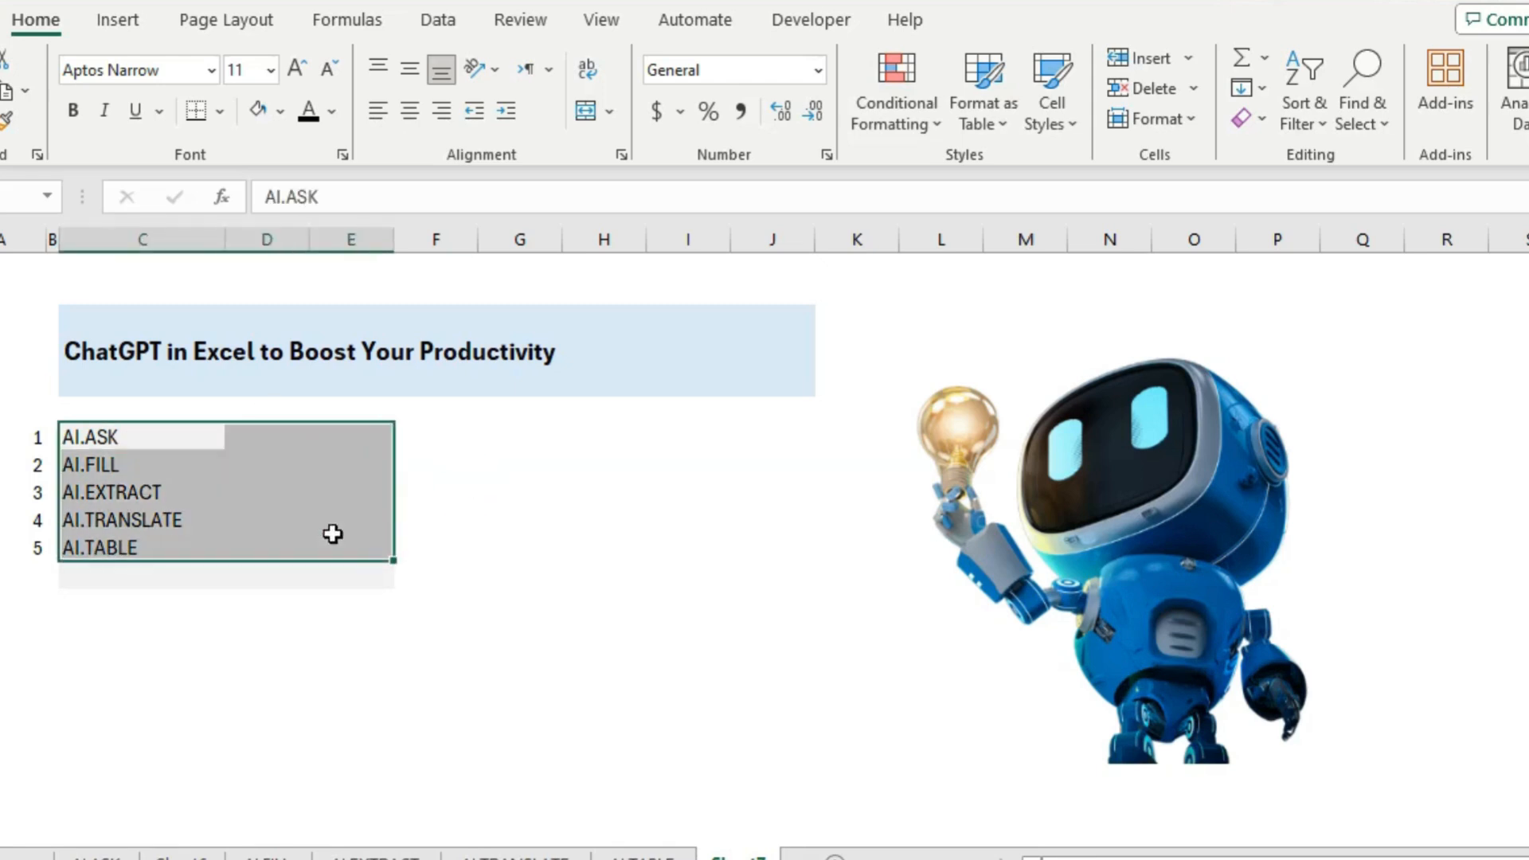
left_click(519, 470)
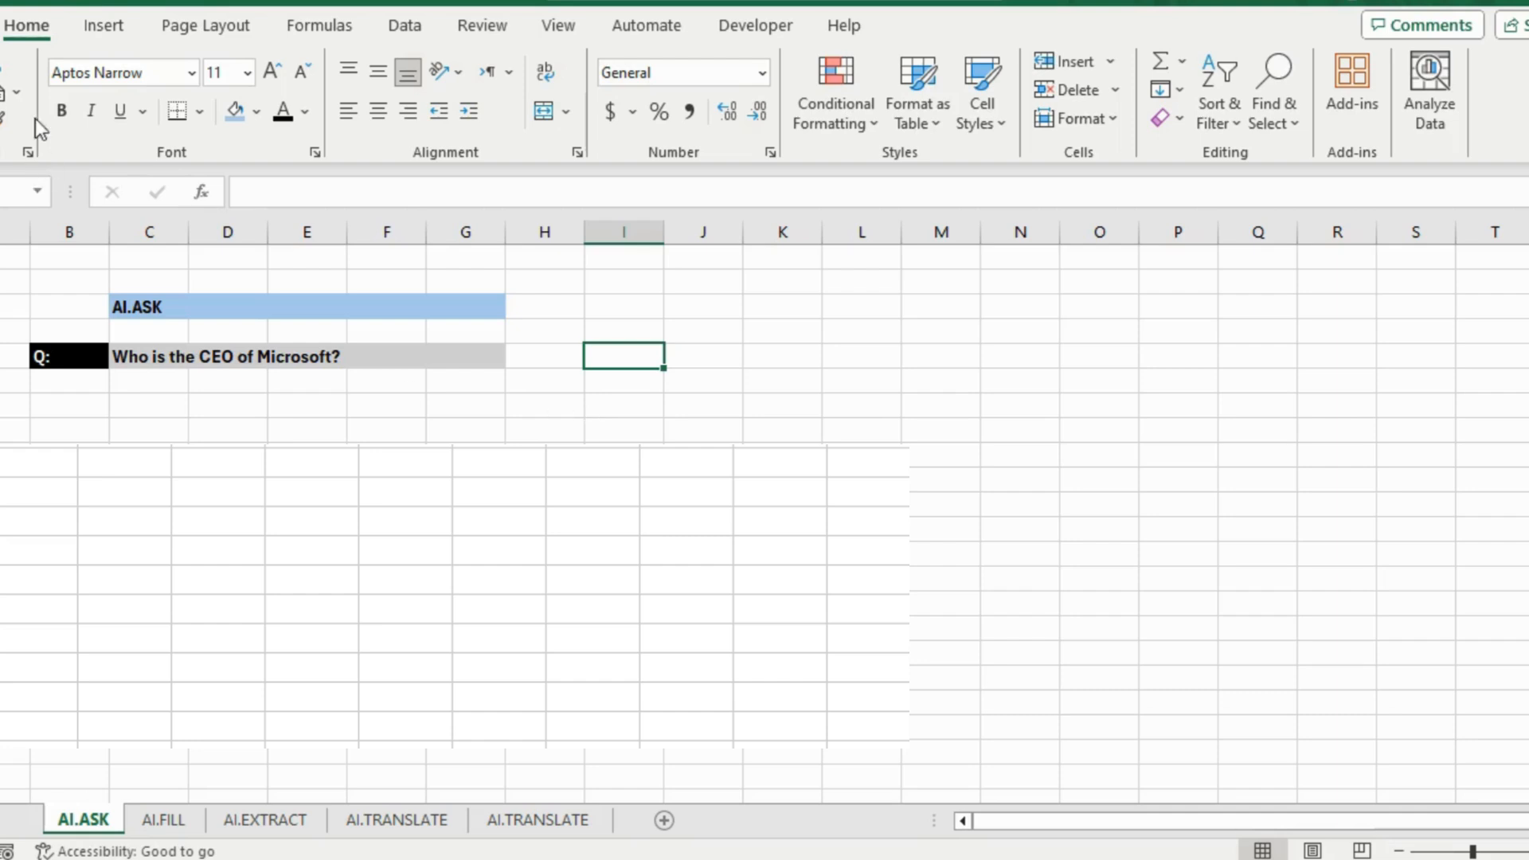
Search the add-in Store for 'chatg' and install the ChatGPT for Excel add-in
left_click(1352, 80)
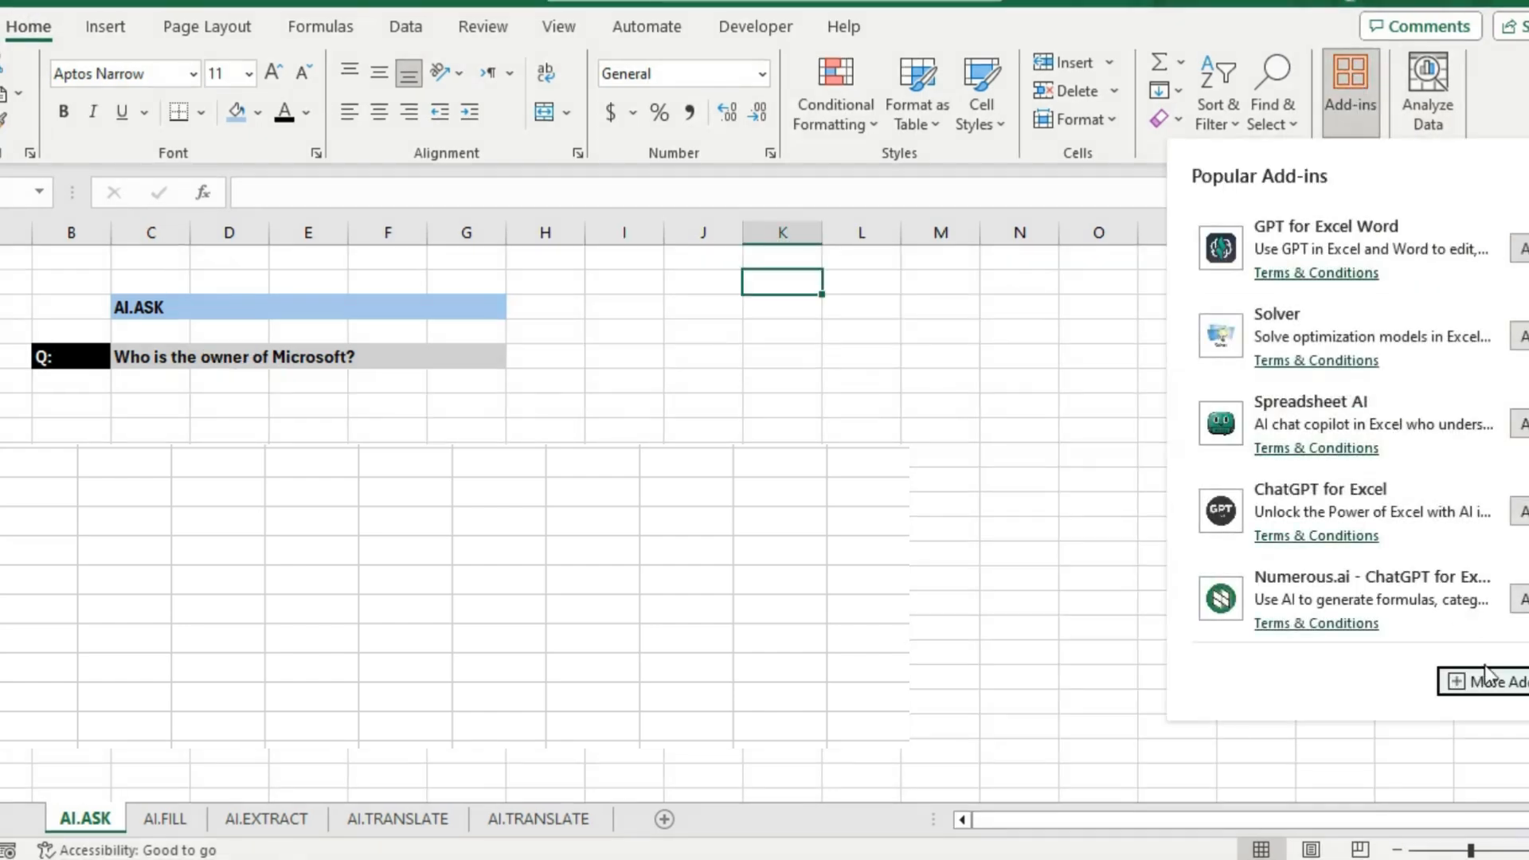
left_click(1495, 683)
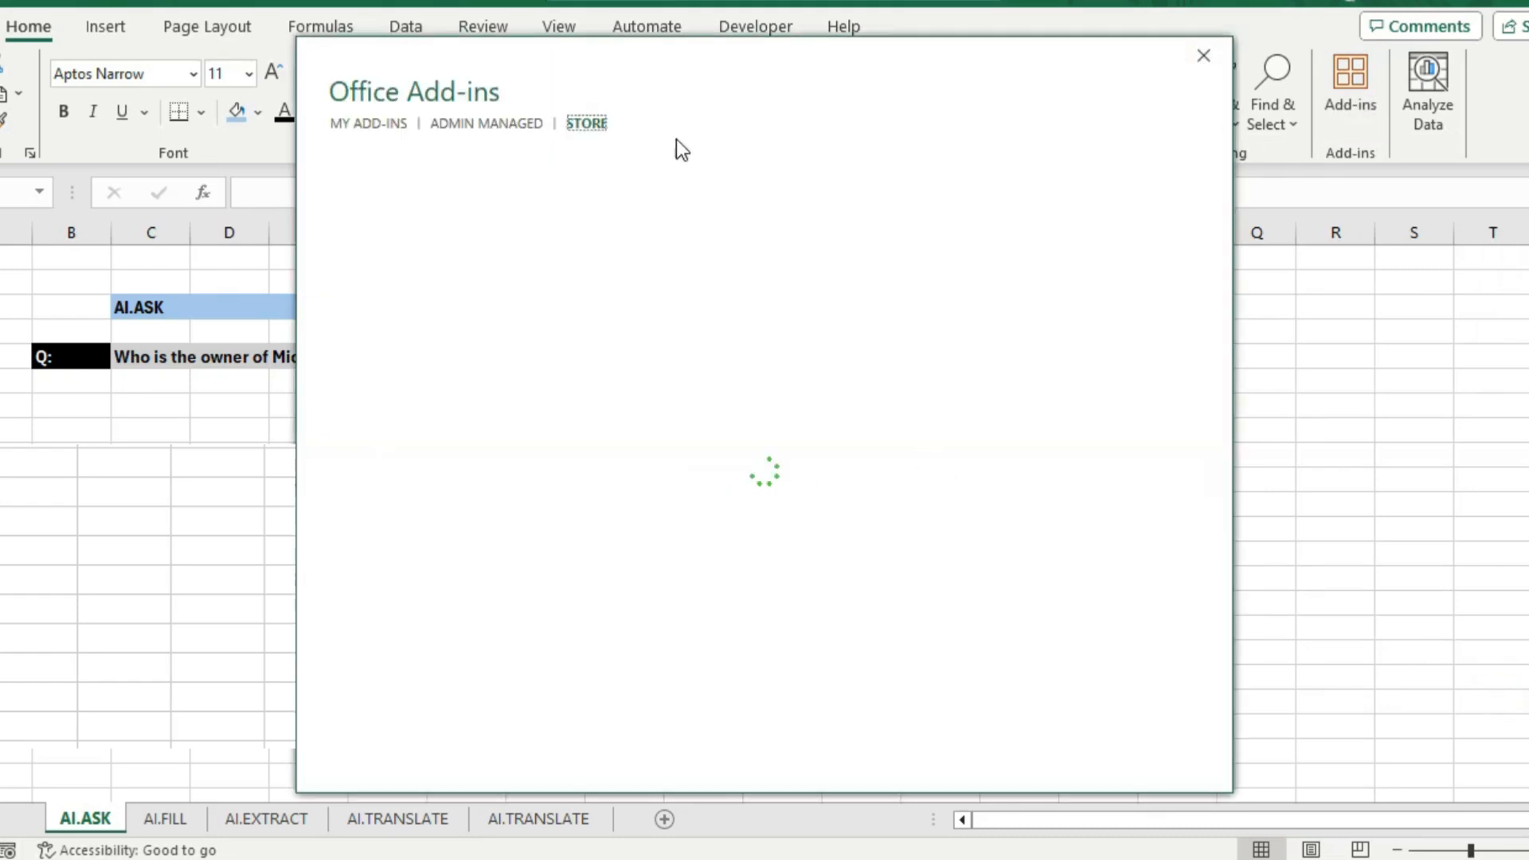
left_click(419, 229)
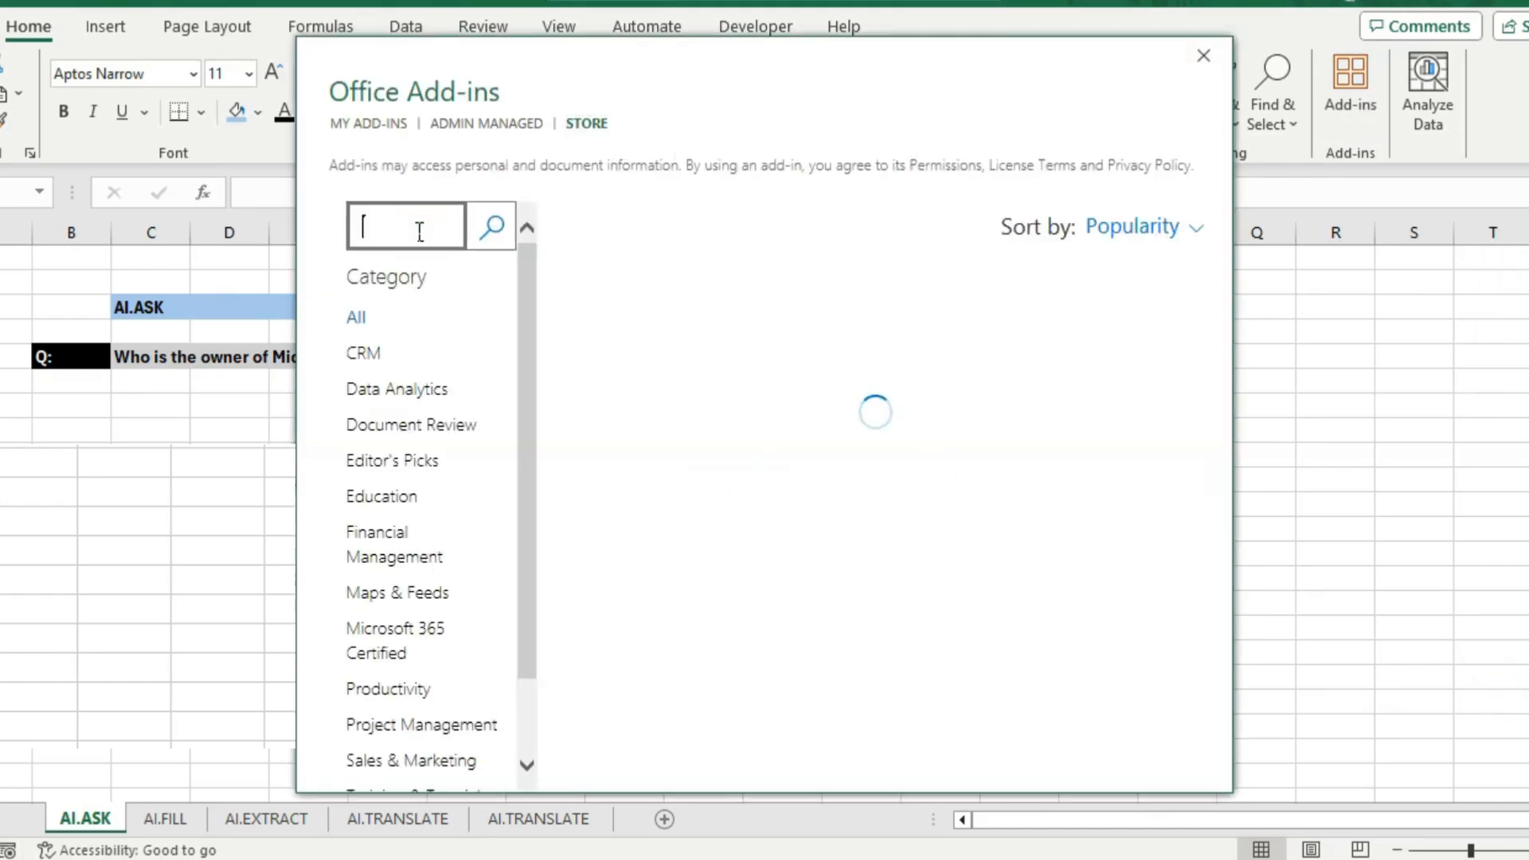
type("chatgpt")
key("Return")
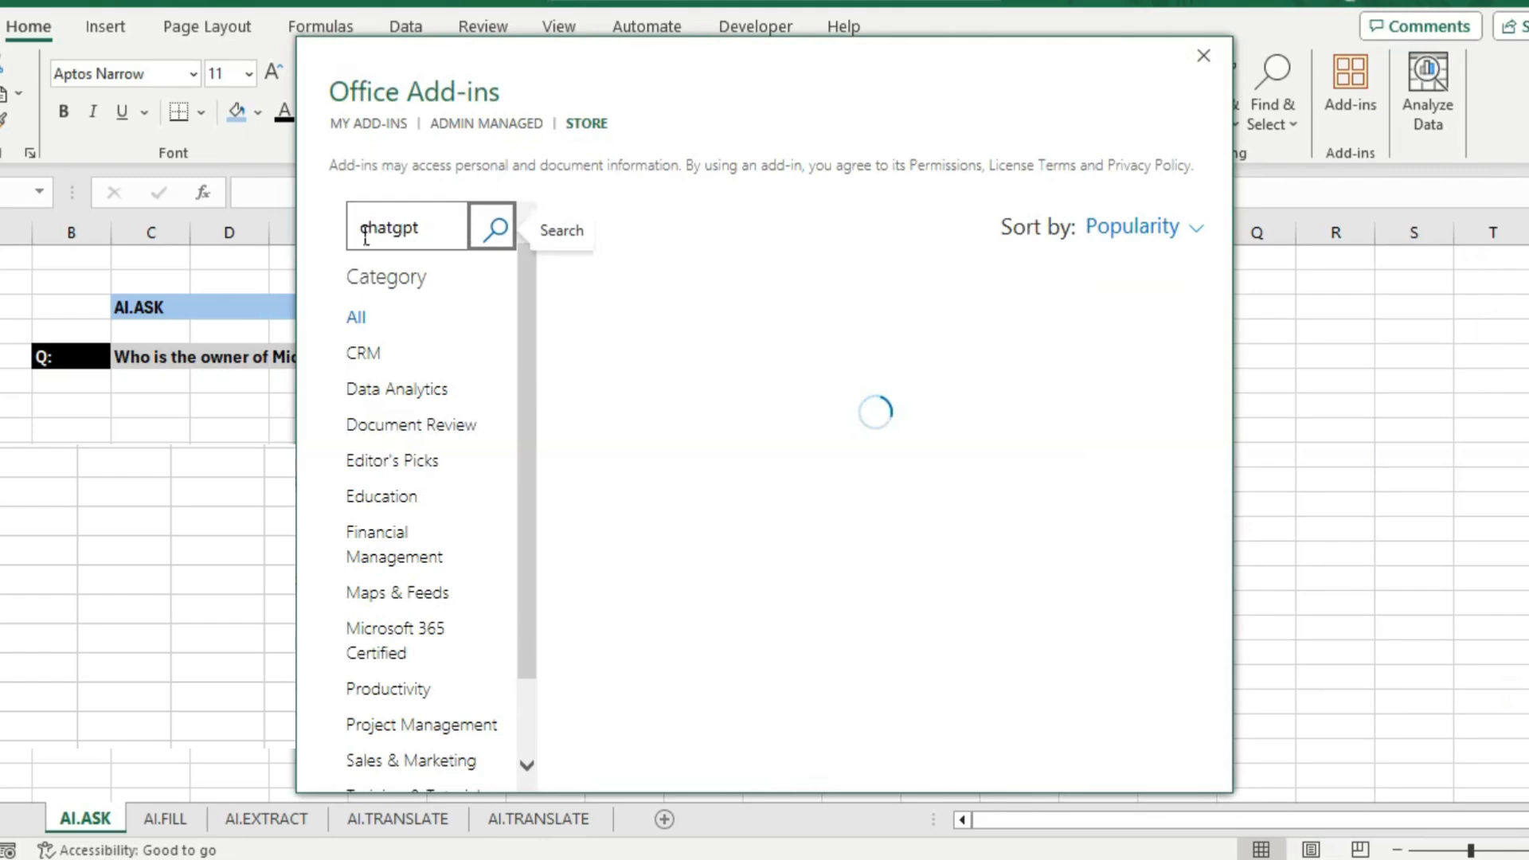
left_click(1139, 460)
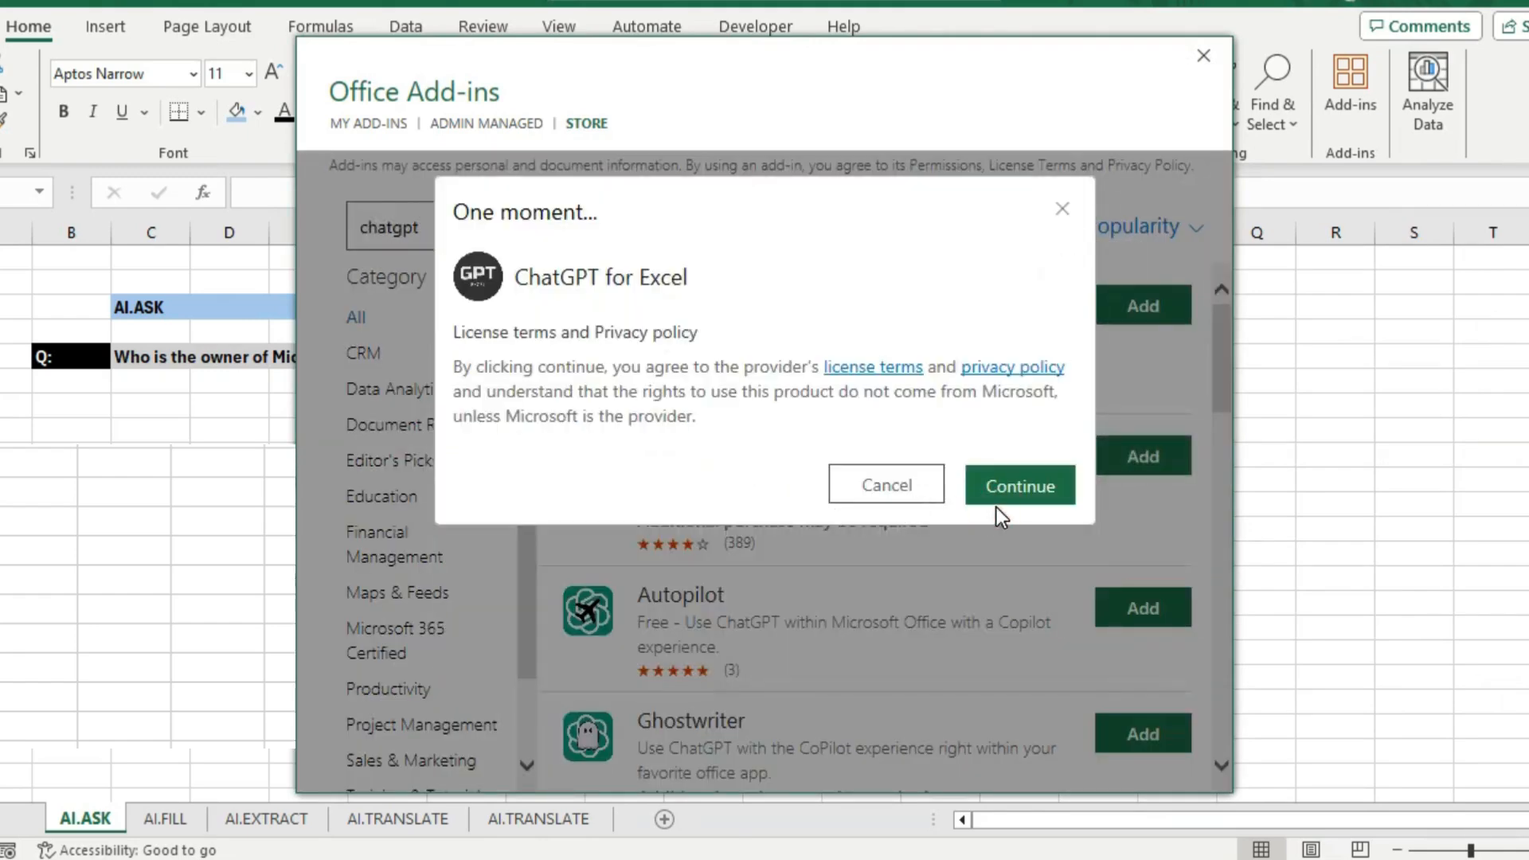
left_click(995, 500)
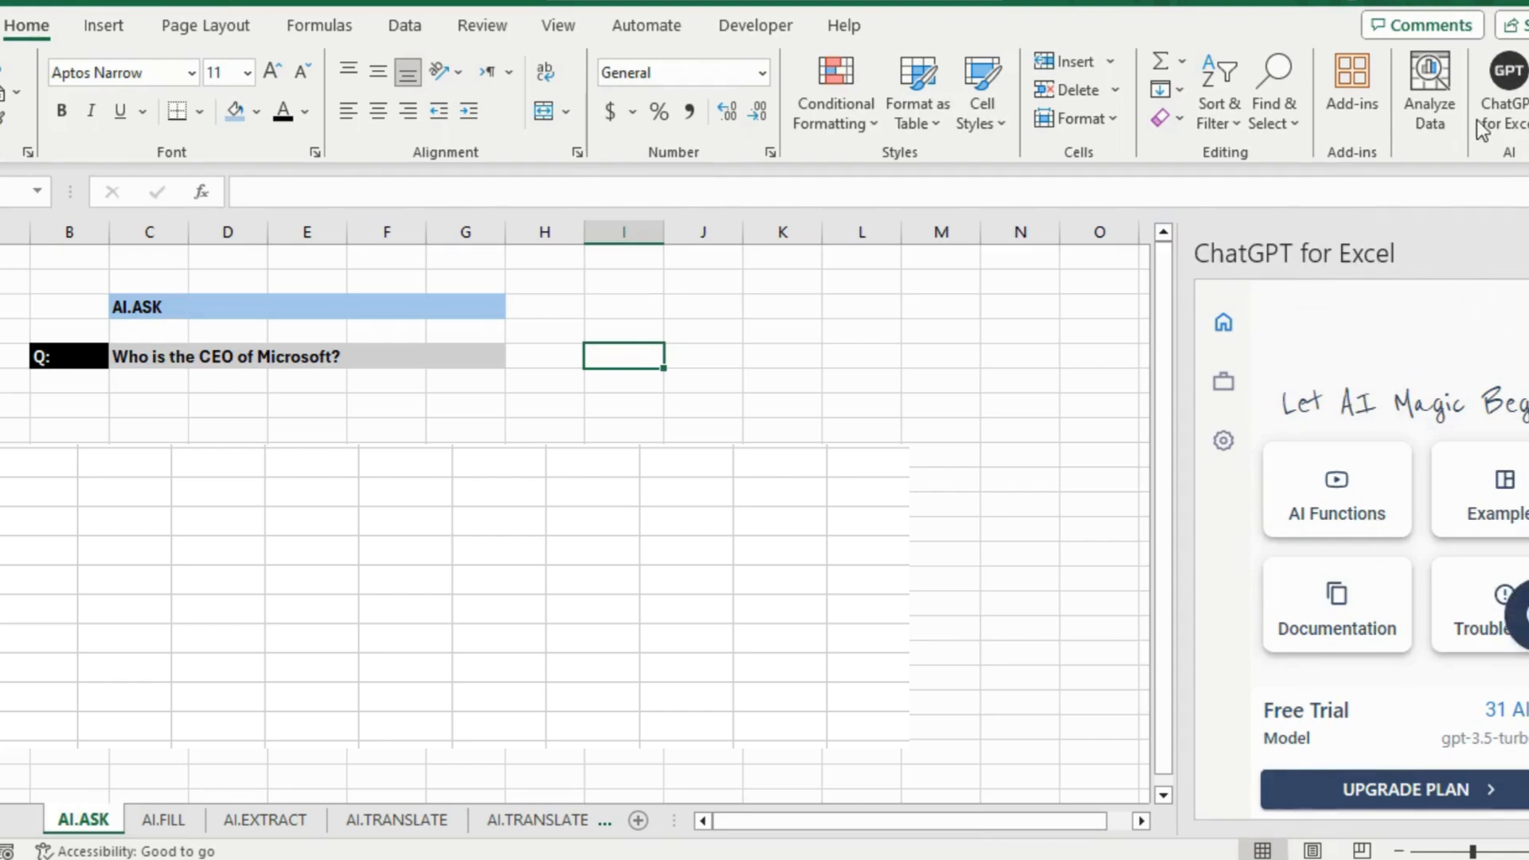
Close the ChatGPT for Excel pane and bold the AI.ASK title cell
left_click(1527, 253)
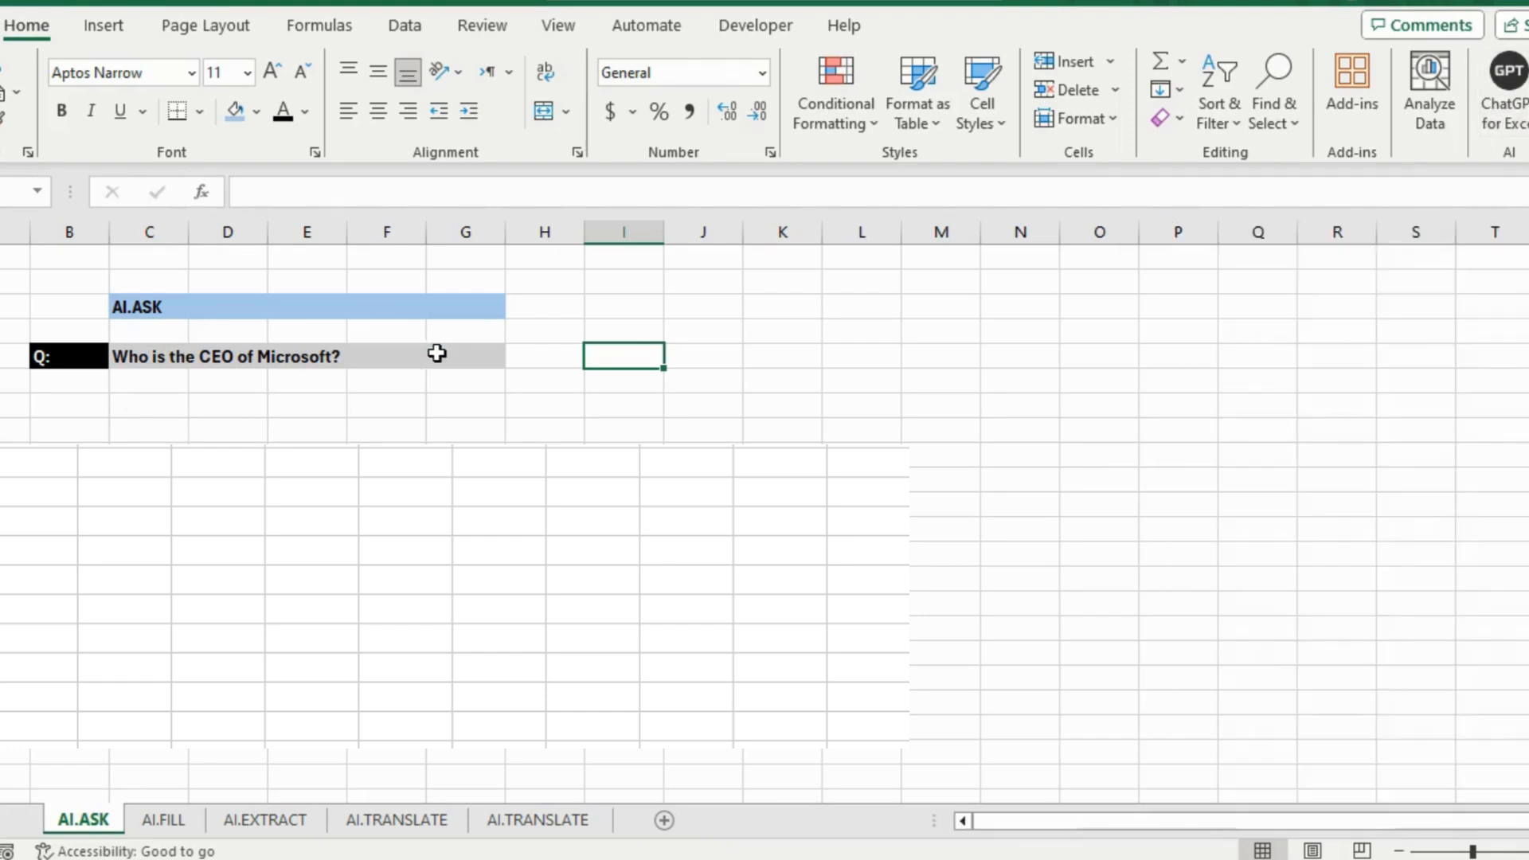
left_click(150, 303)
key("ctrl+b")
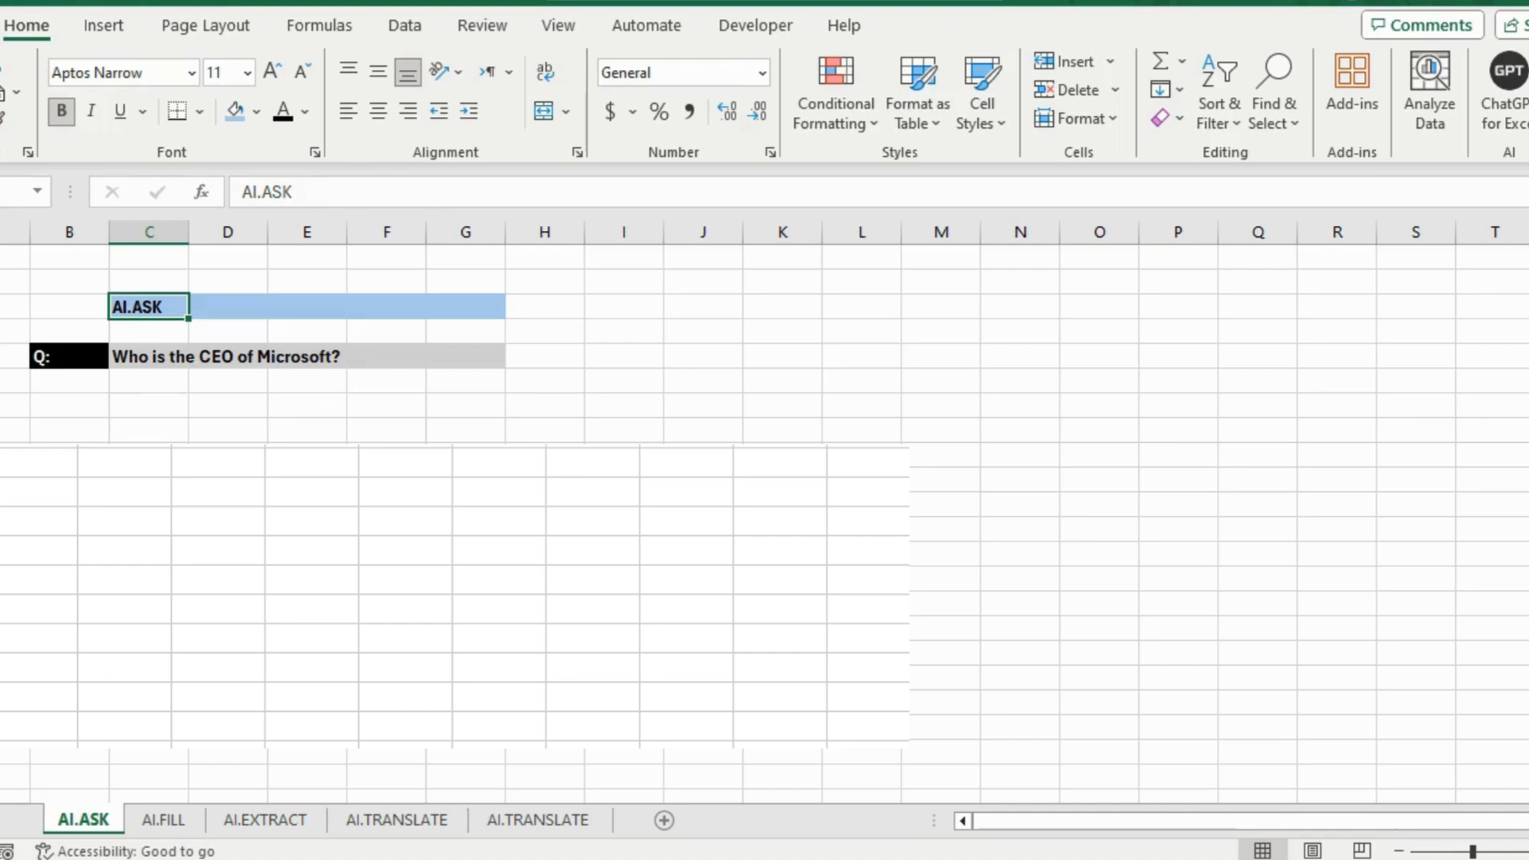
Enter =AI.ASK(C5) in C6 to answer the Microsoft CEO question
left_click(148, 356)
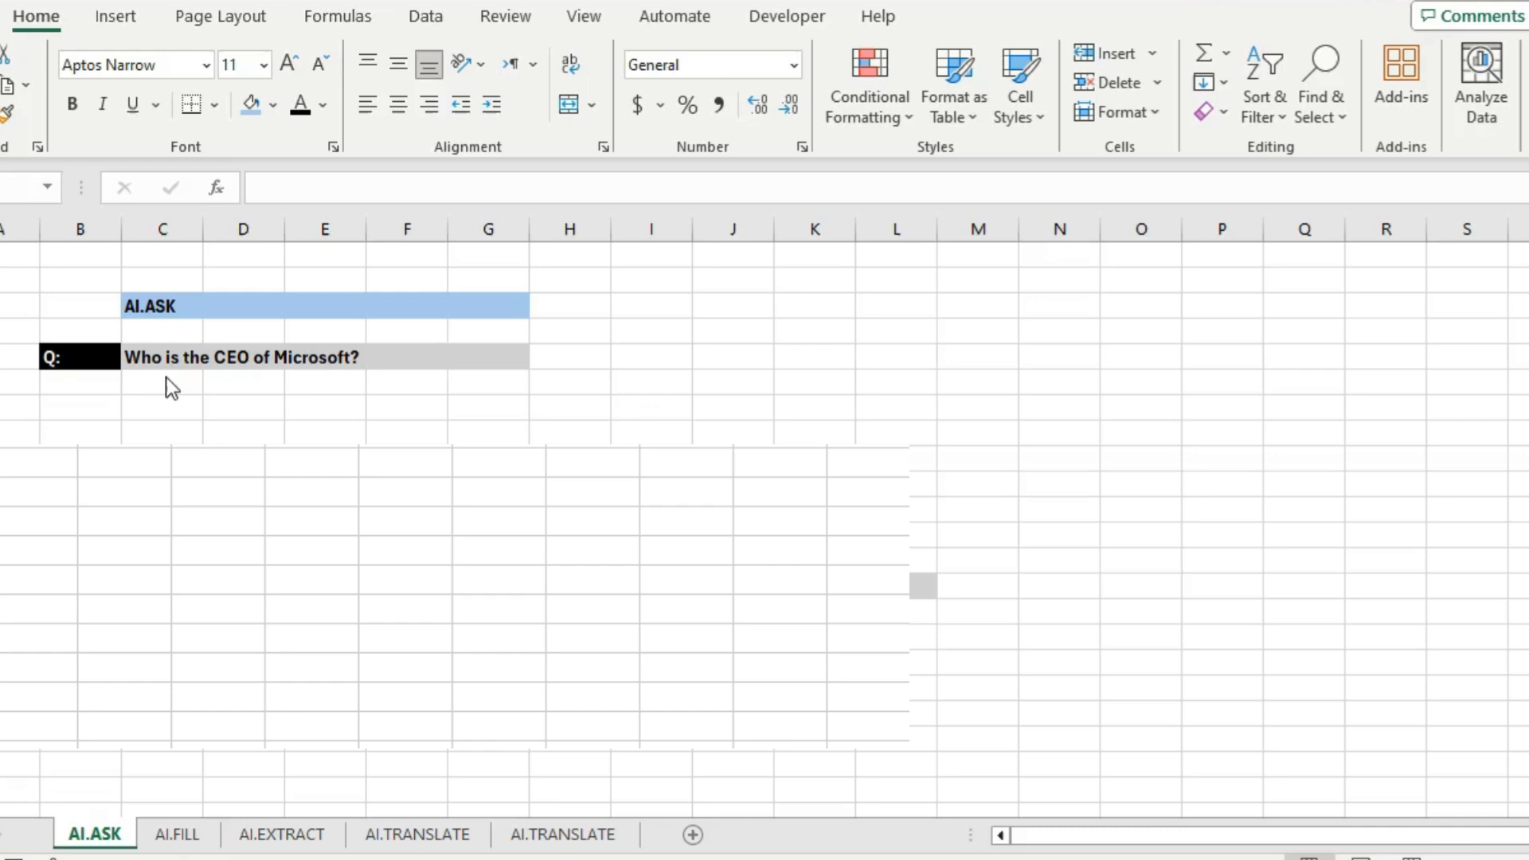
left_click(164, 378)
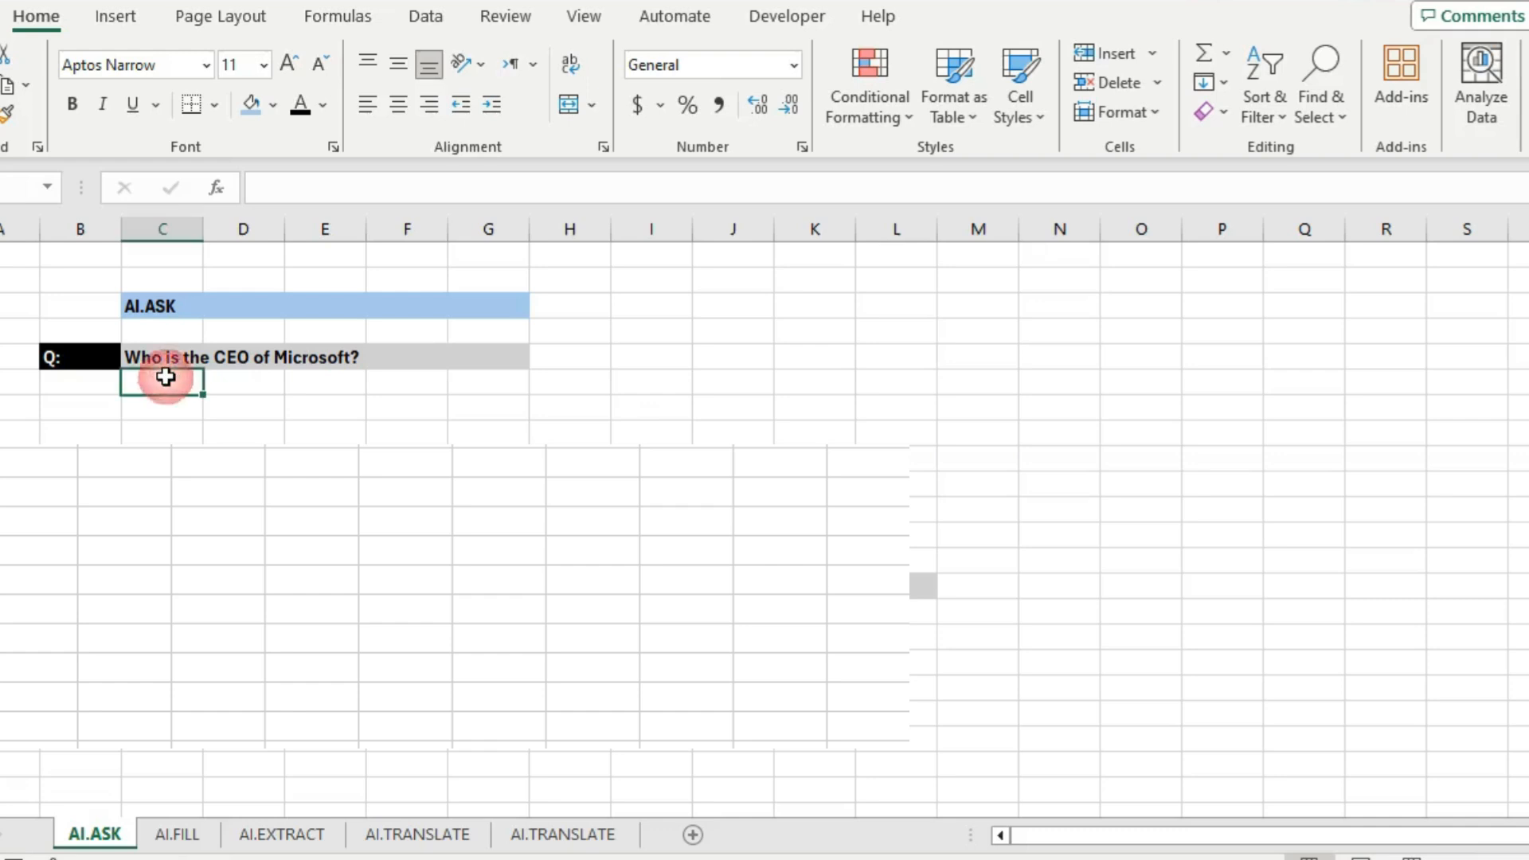
type("=ai.")
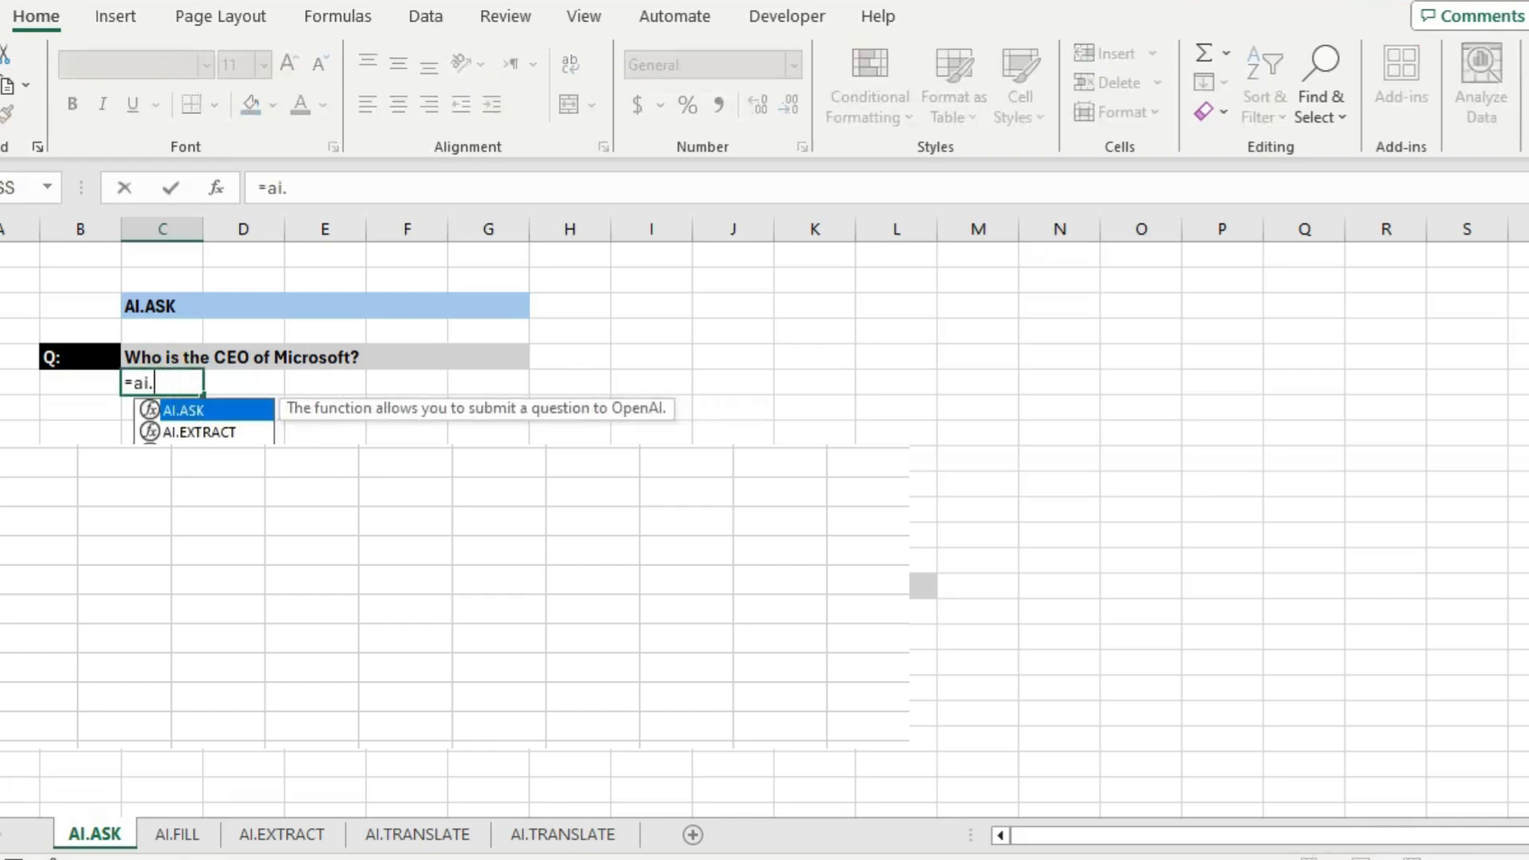
type("ask")
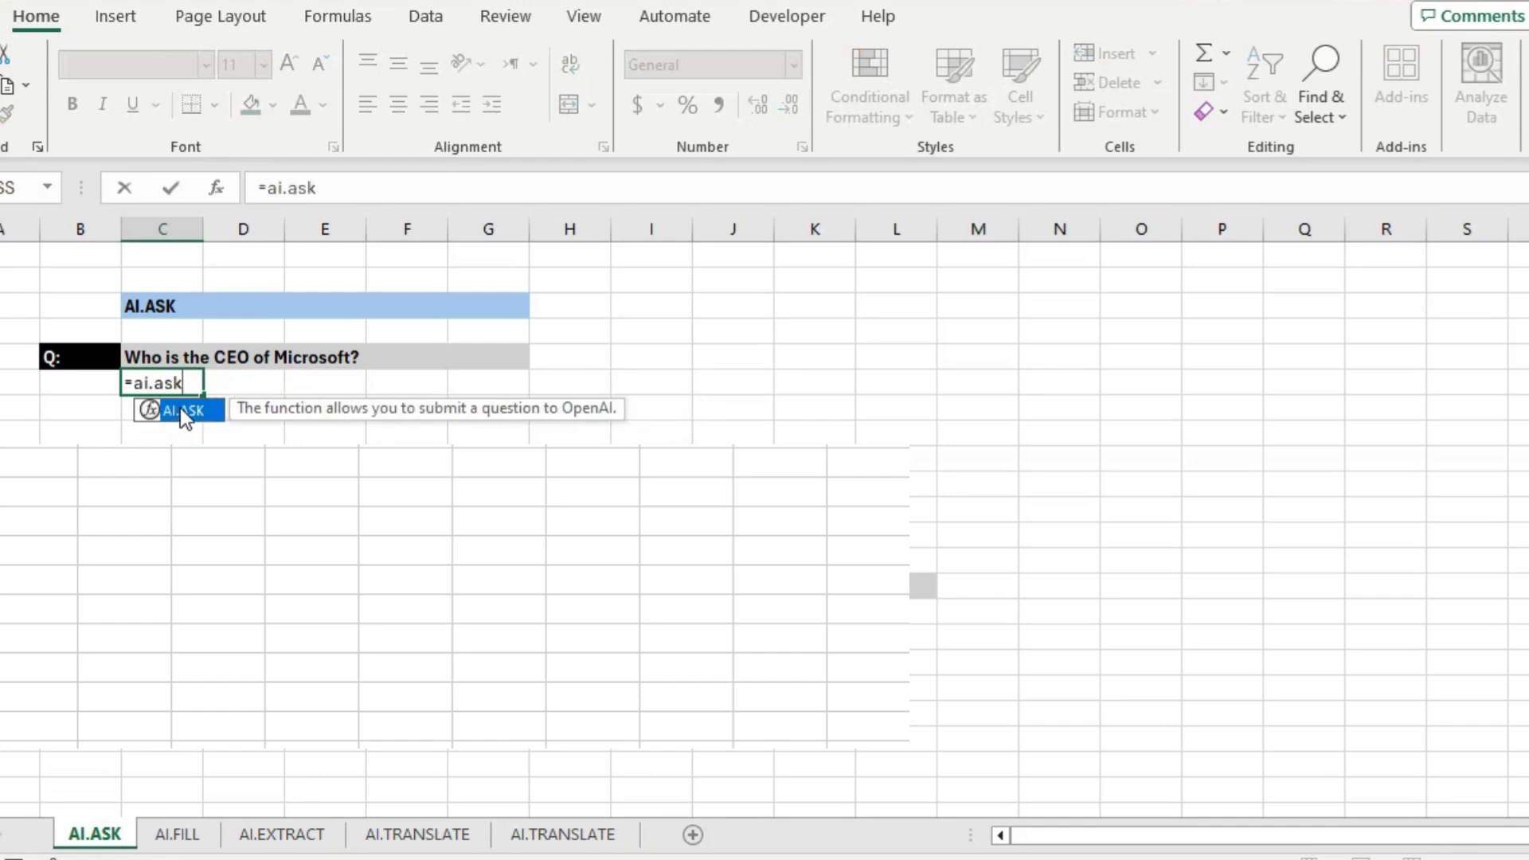
type("(")
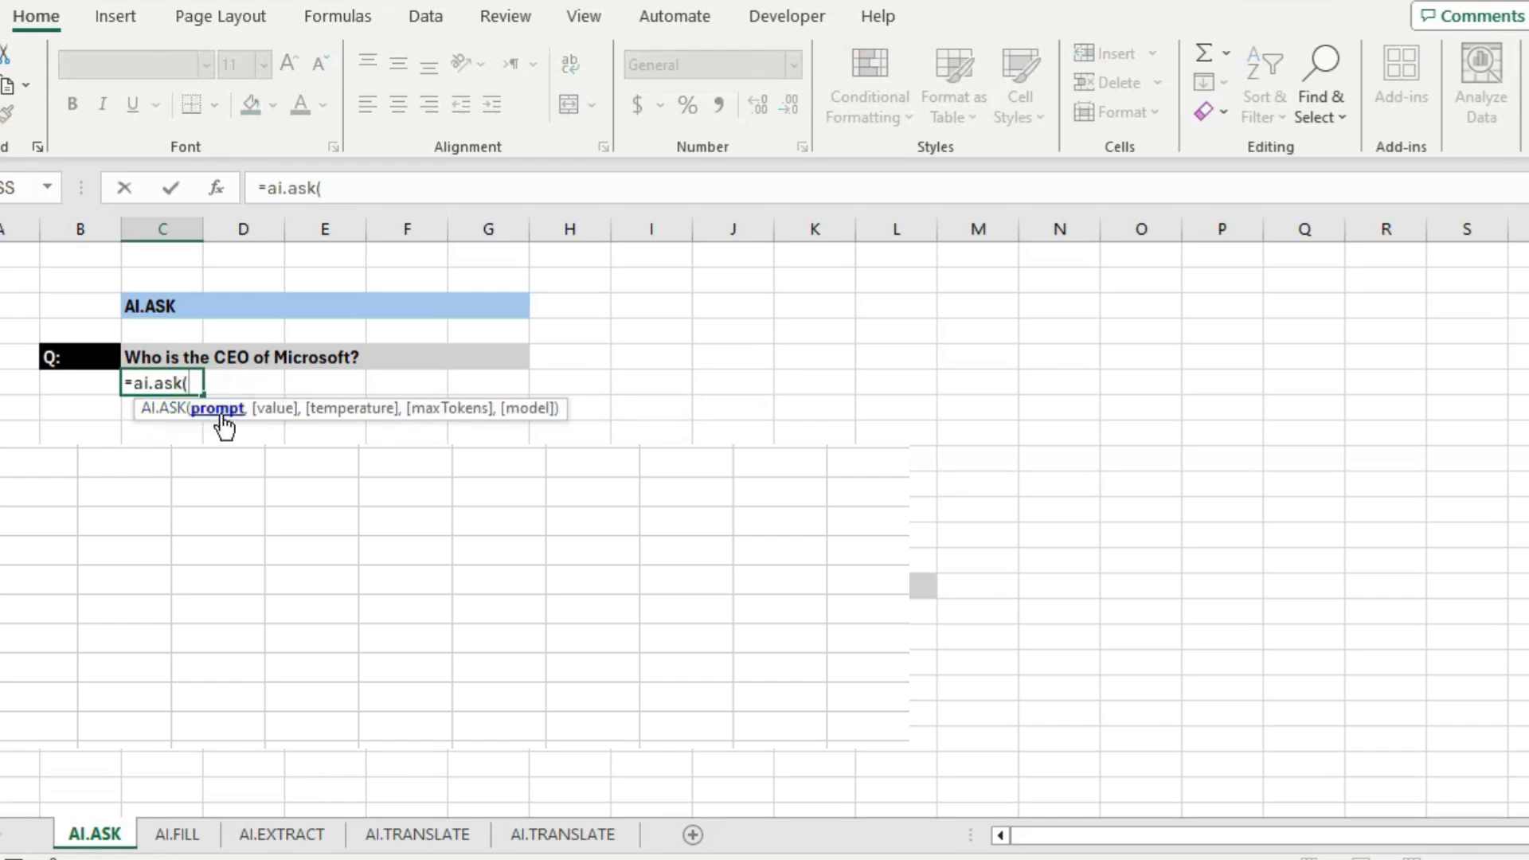
left_click(144, 356)
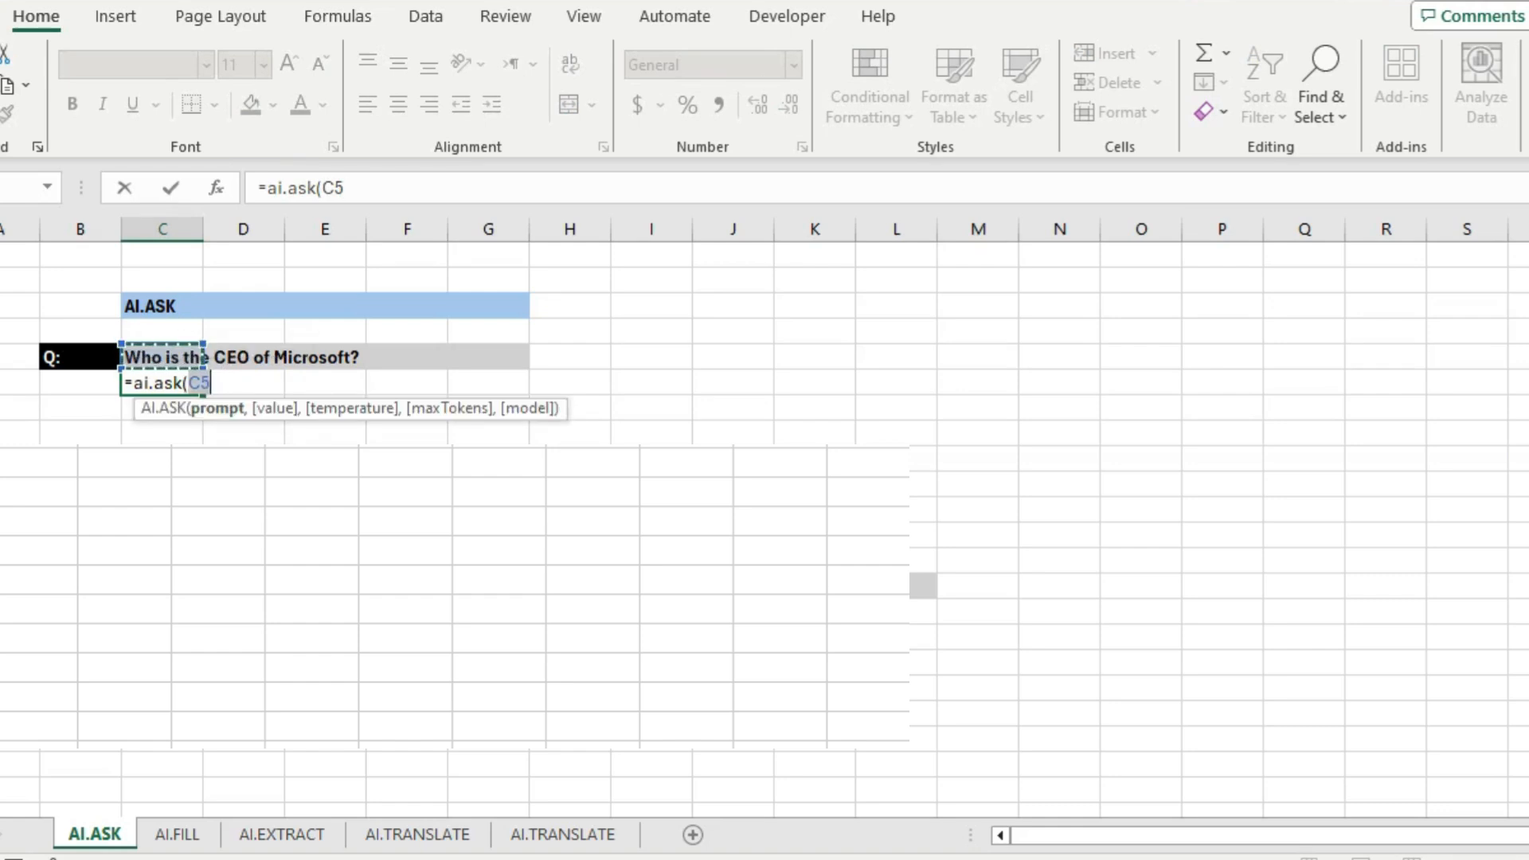
type(")")
key("Return")
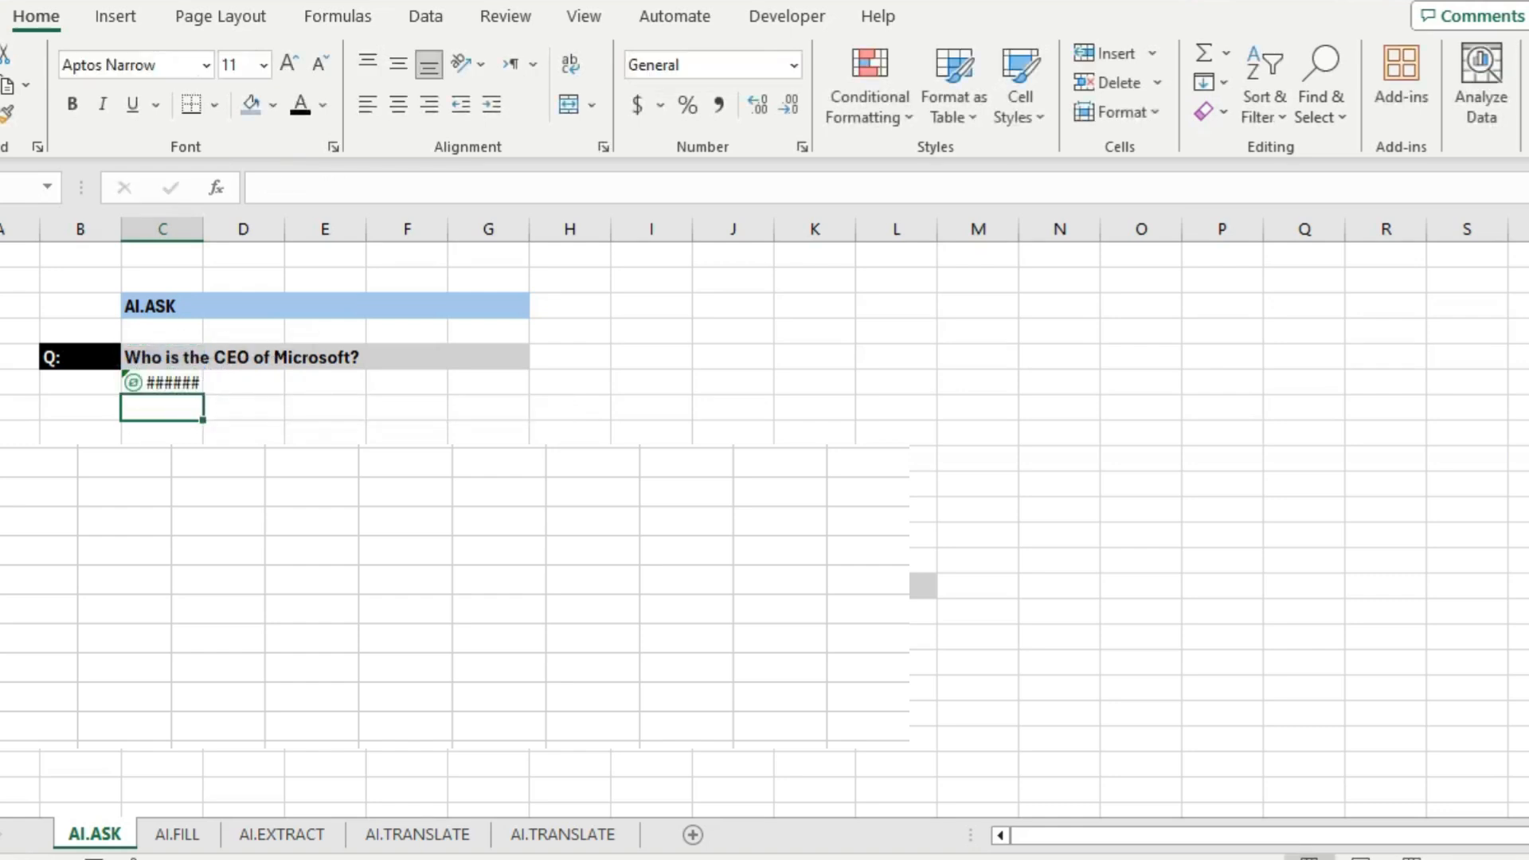
left_click(345, 391)
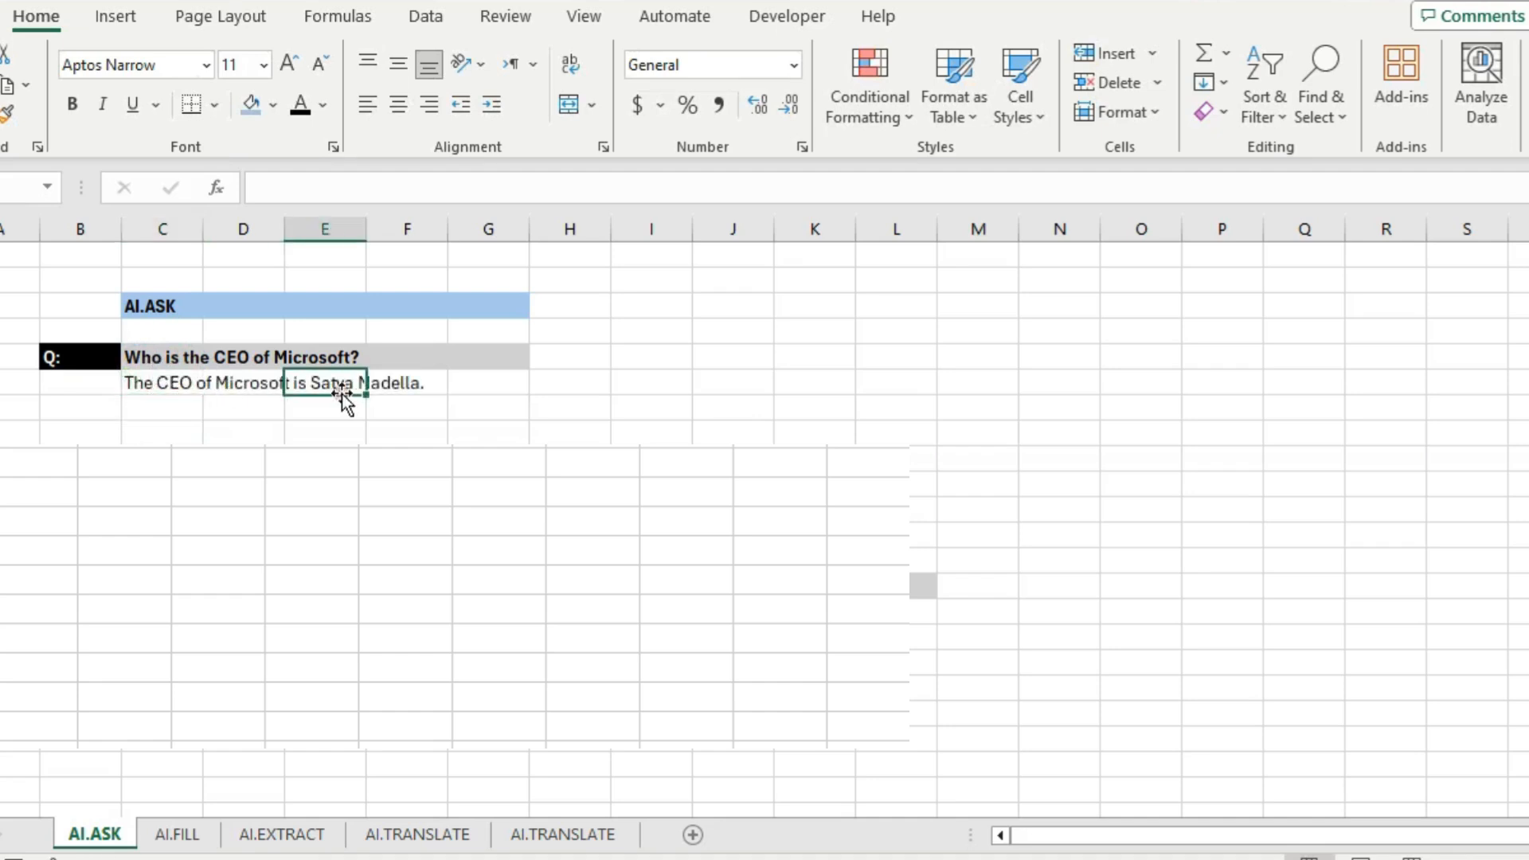
left_click(138, 404)
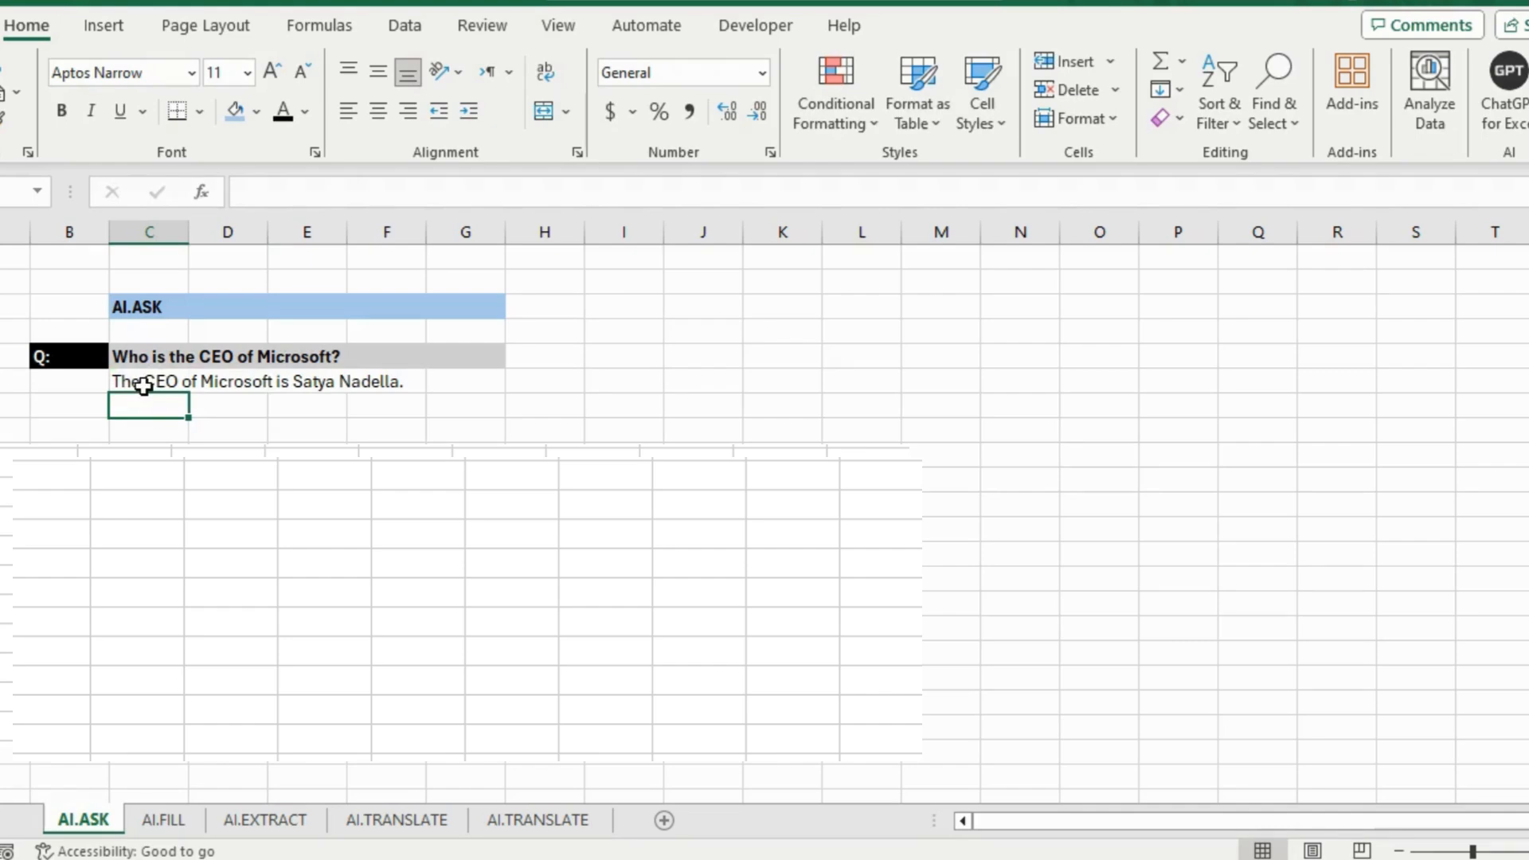
Replace 'CEO' with 'owner' in the C5 question so C6's AI answer updates
left_click(155, 384)
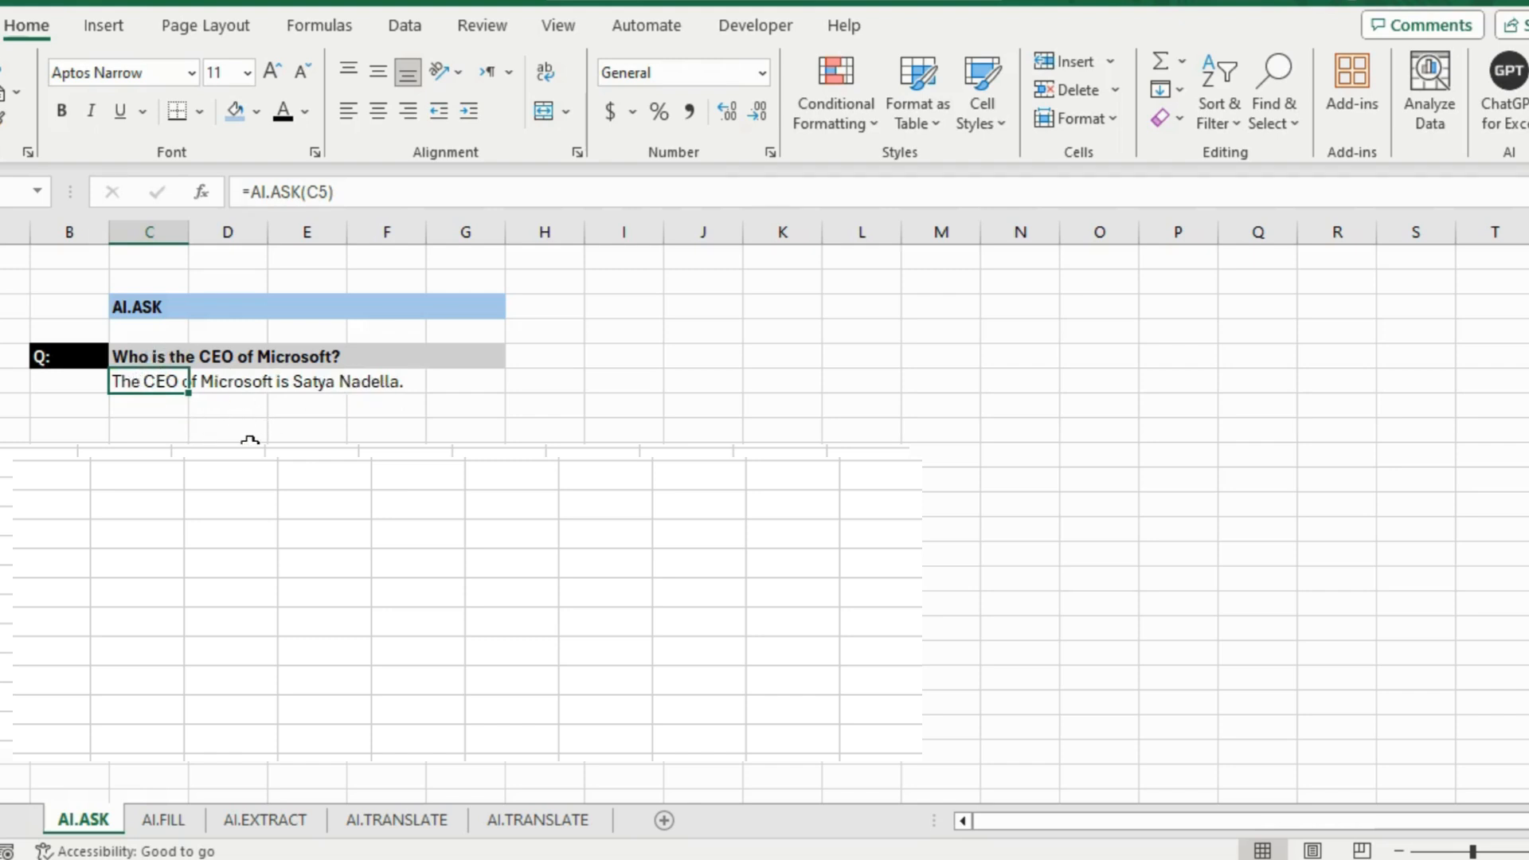
key("Up")
double_click(336, 193)
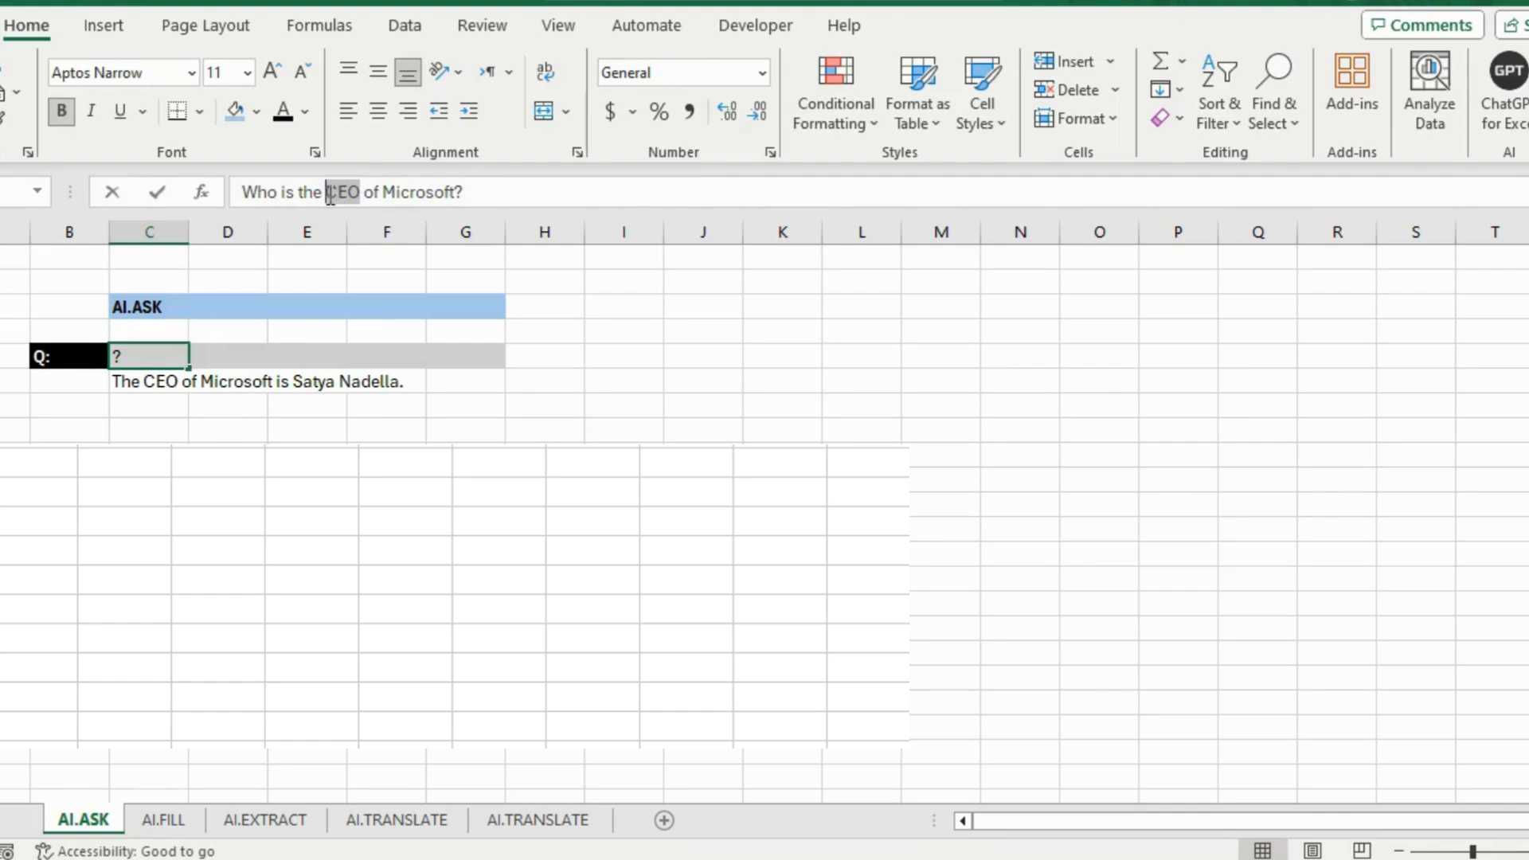
type("owne")
type("r")
key("Return")
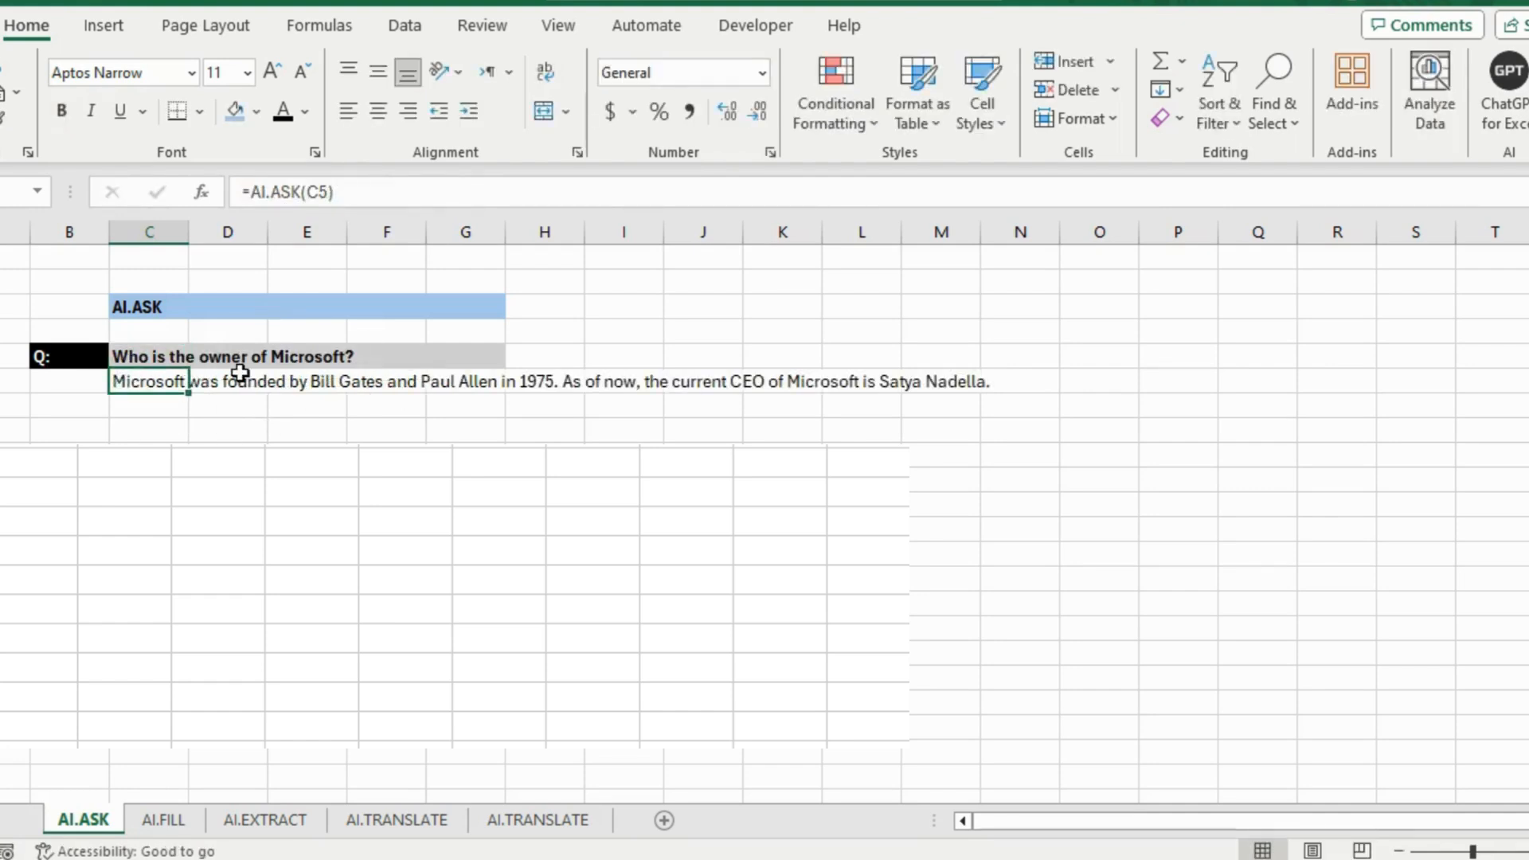
left_click(629, 389)
left_click(443, 390)
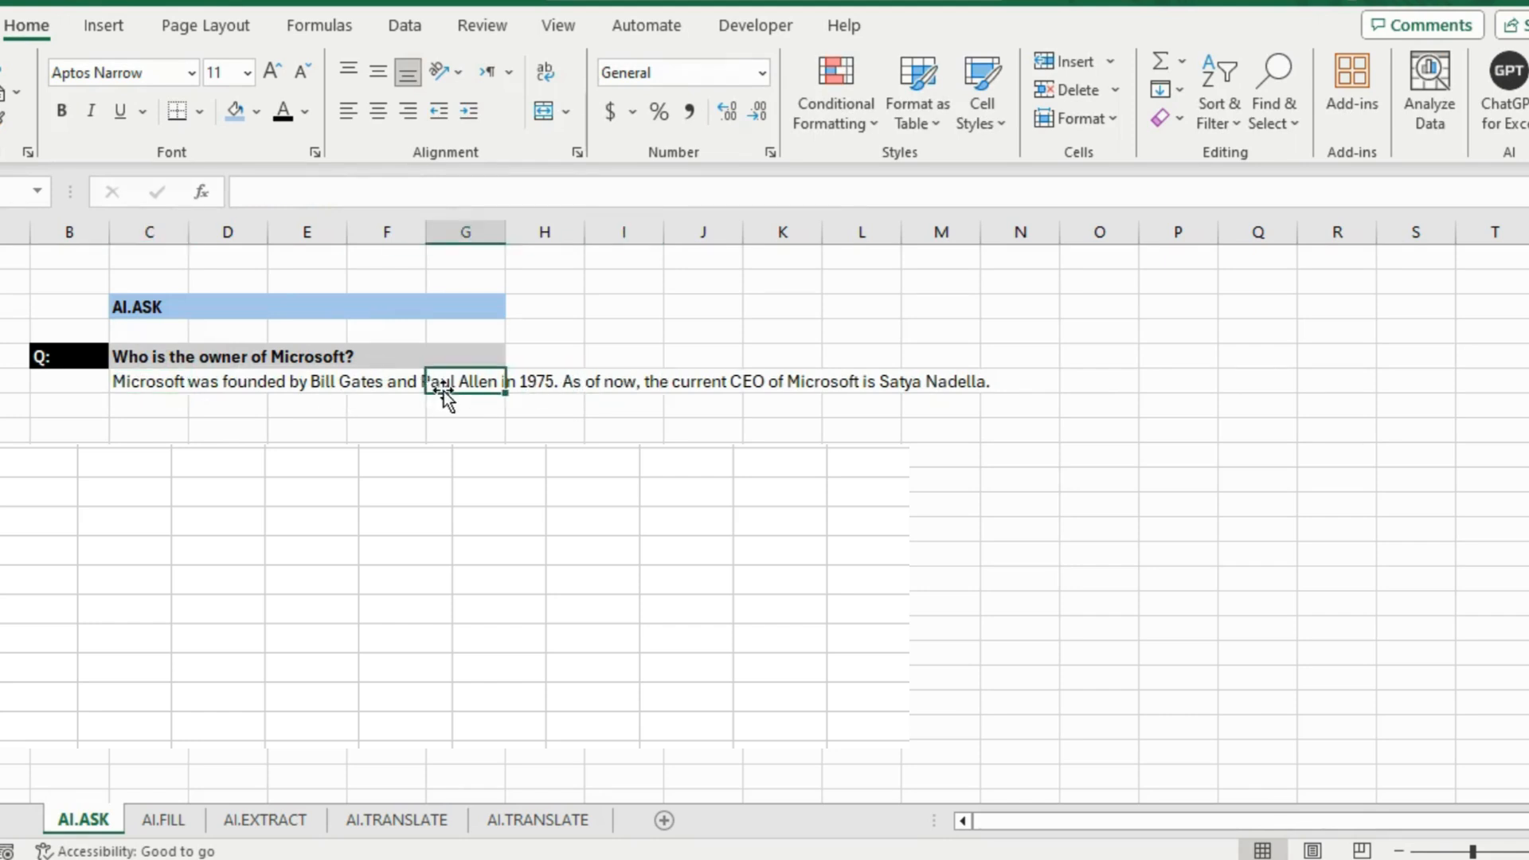
left_click(360, 384)
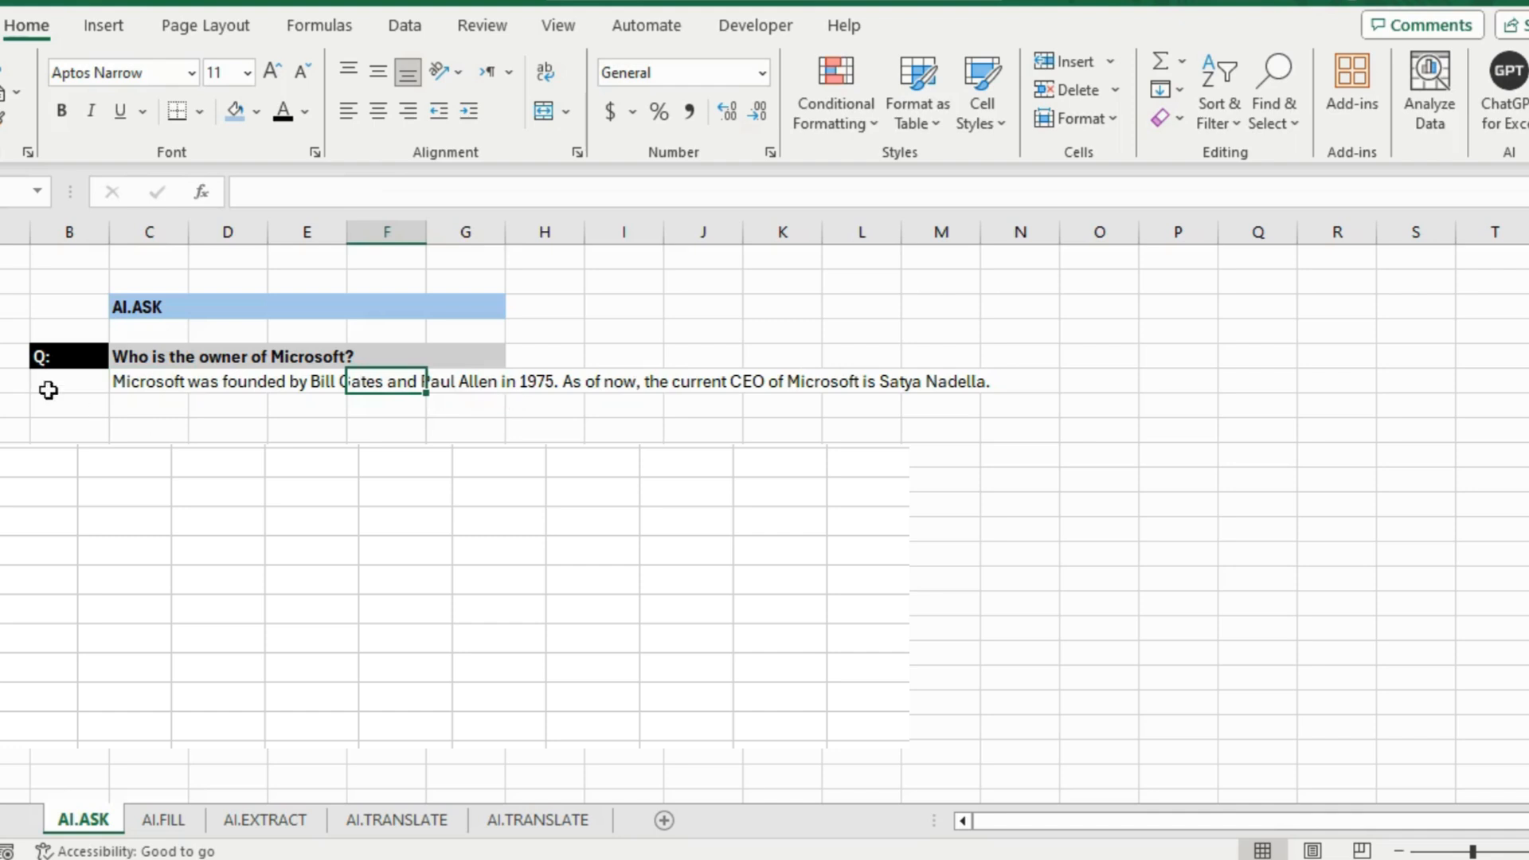
left_click(146, 388)
left_click(173, 402)
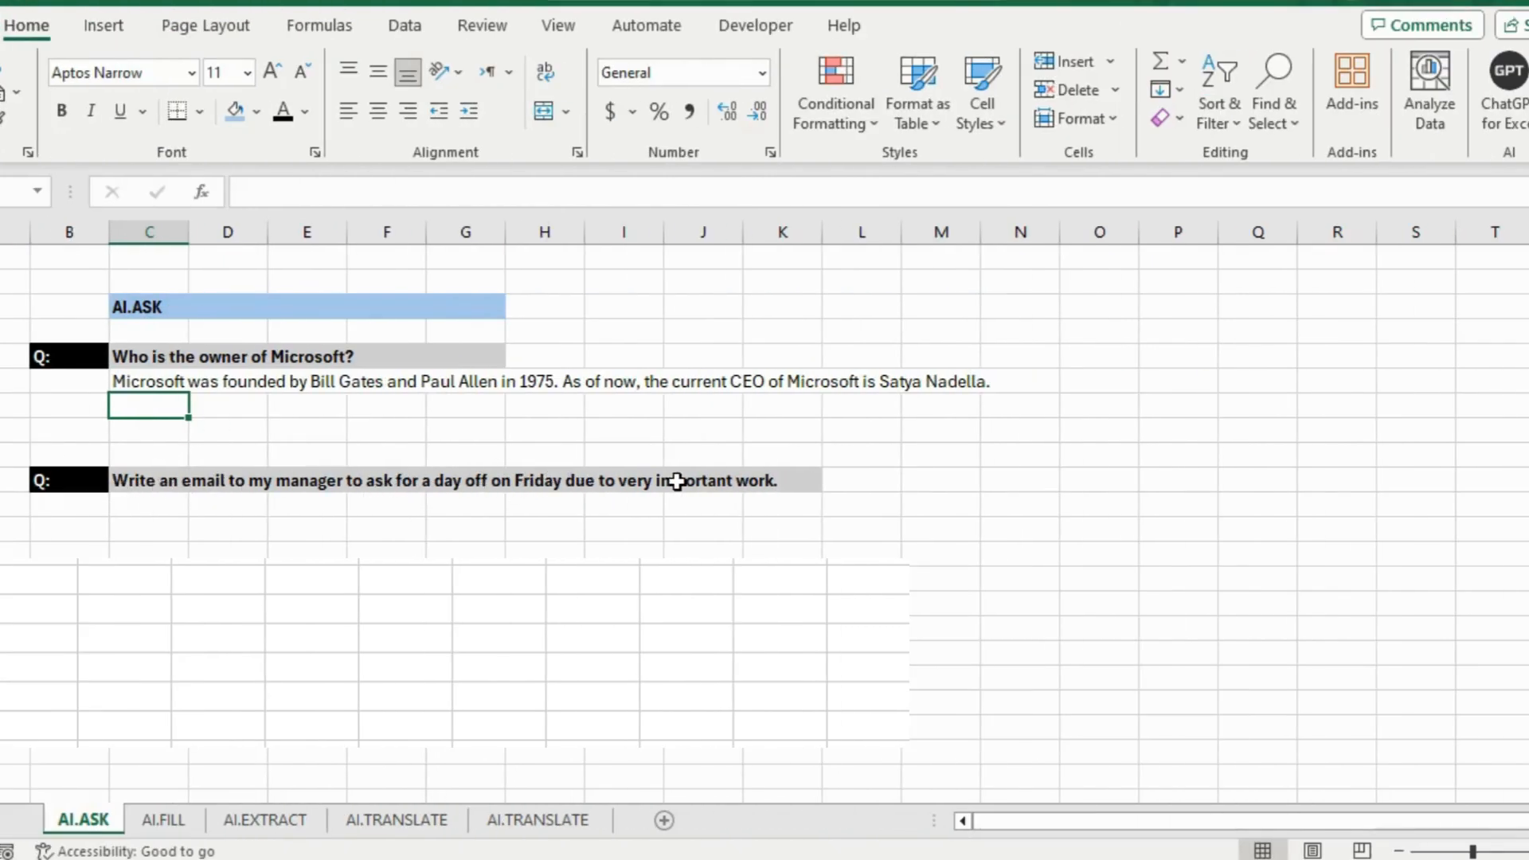
Enter =AI.ASK(C10) in the cell below the day-off email request
left_click(140, 506)
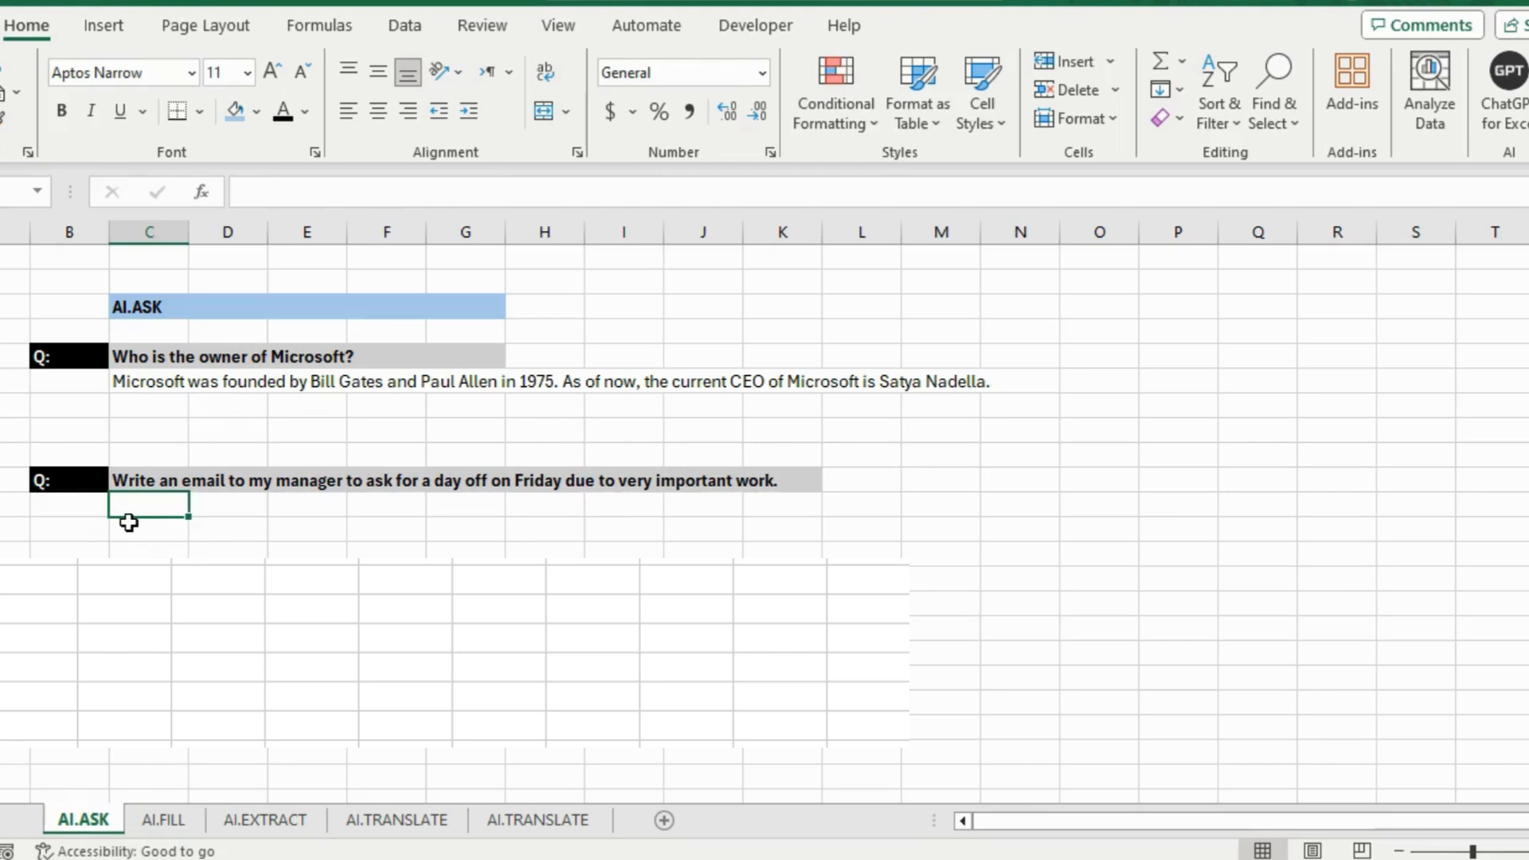
type("=ai")
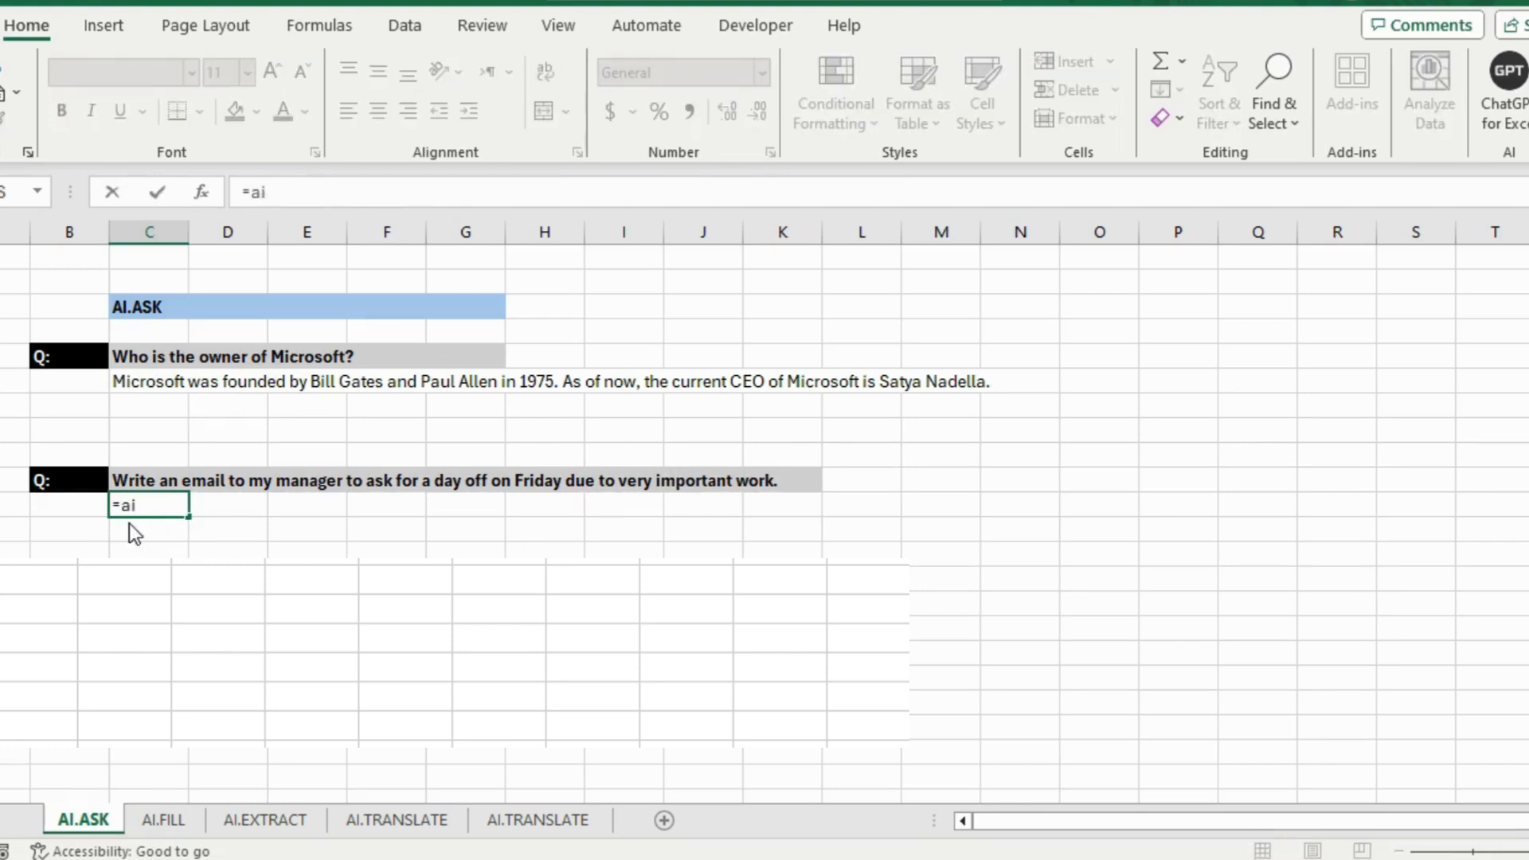
type(".ask(")
left_click(144, 480)
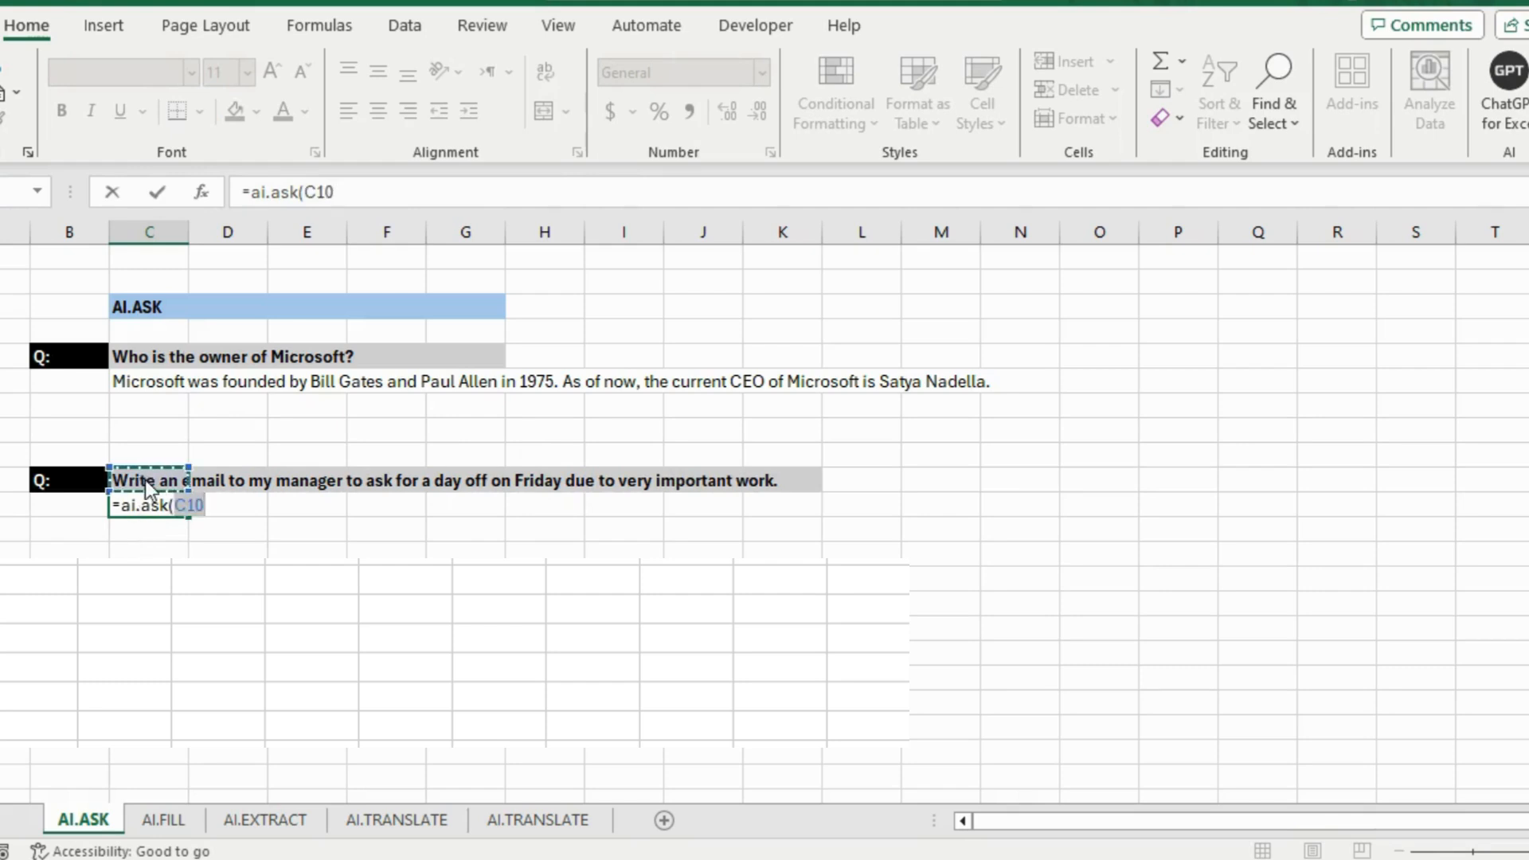
type(")")
key("Return")
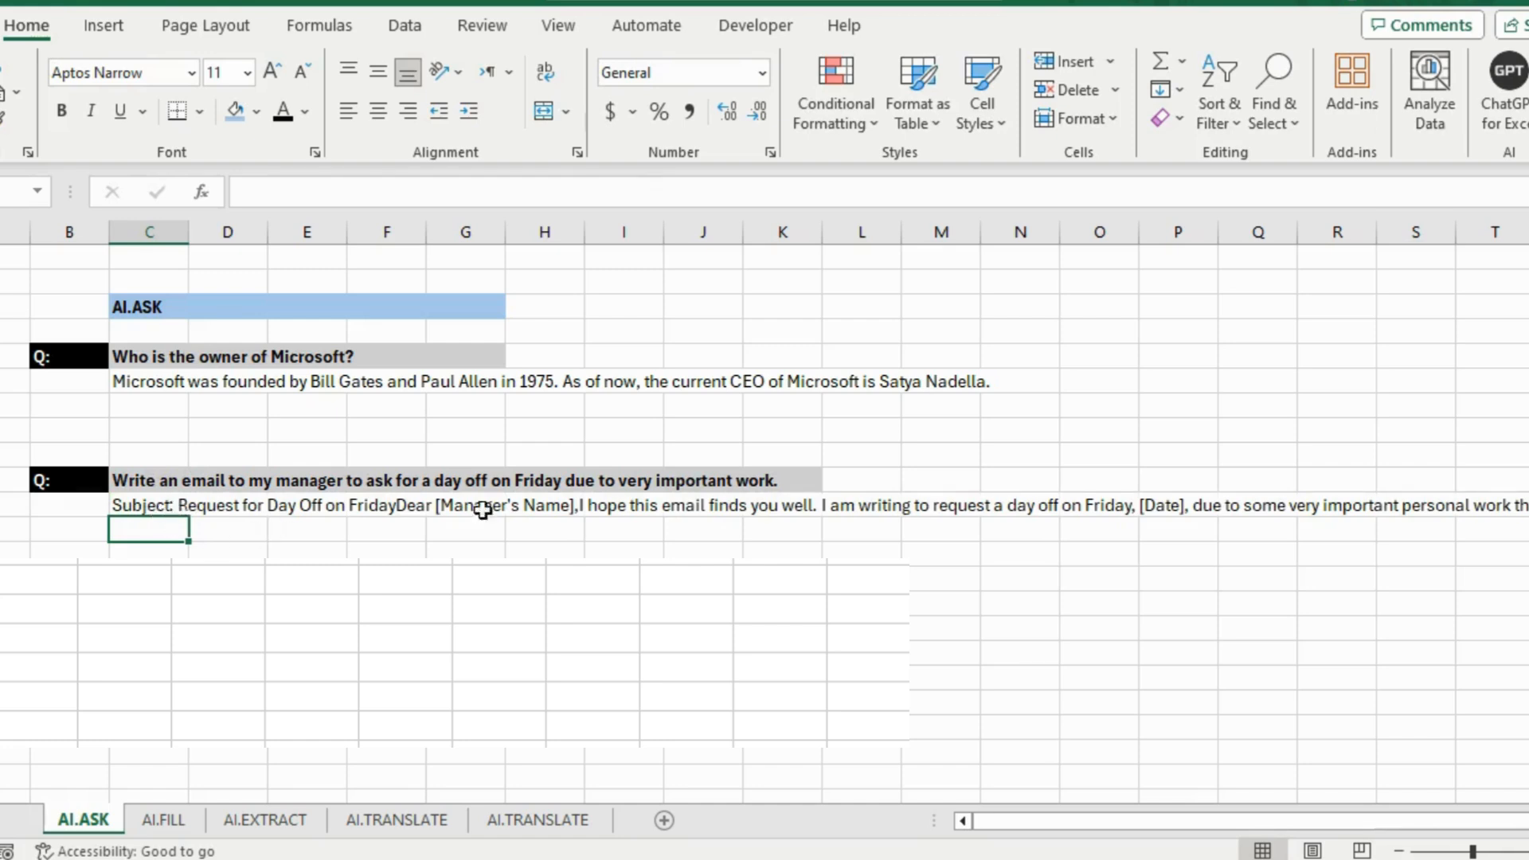
Review the drafted 'Request for Day Off on Friday' email along row 11
left_click(266, 508)
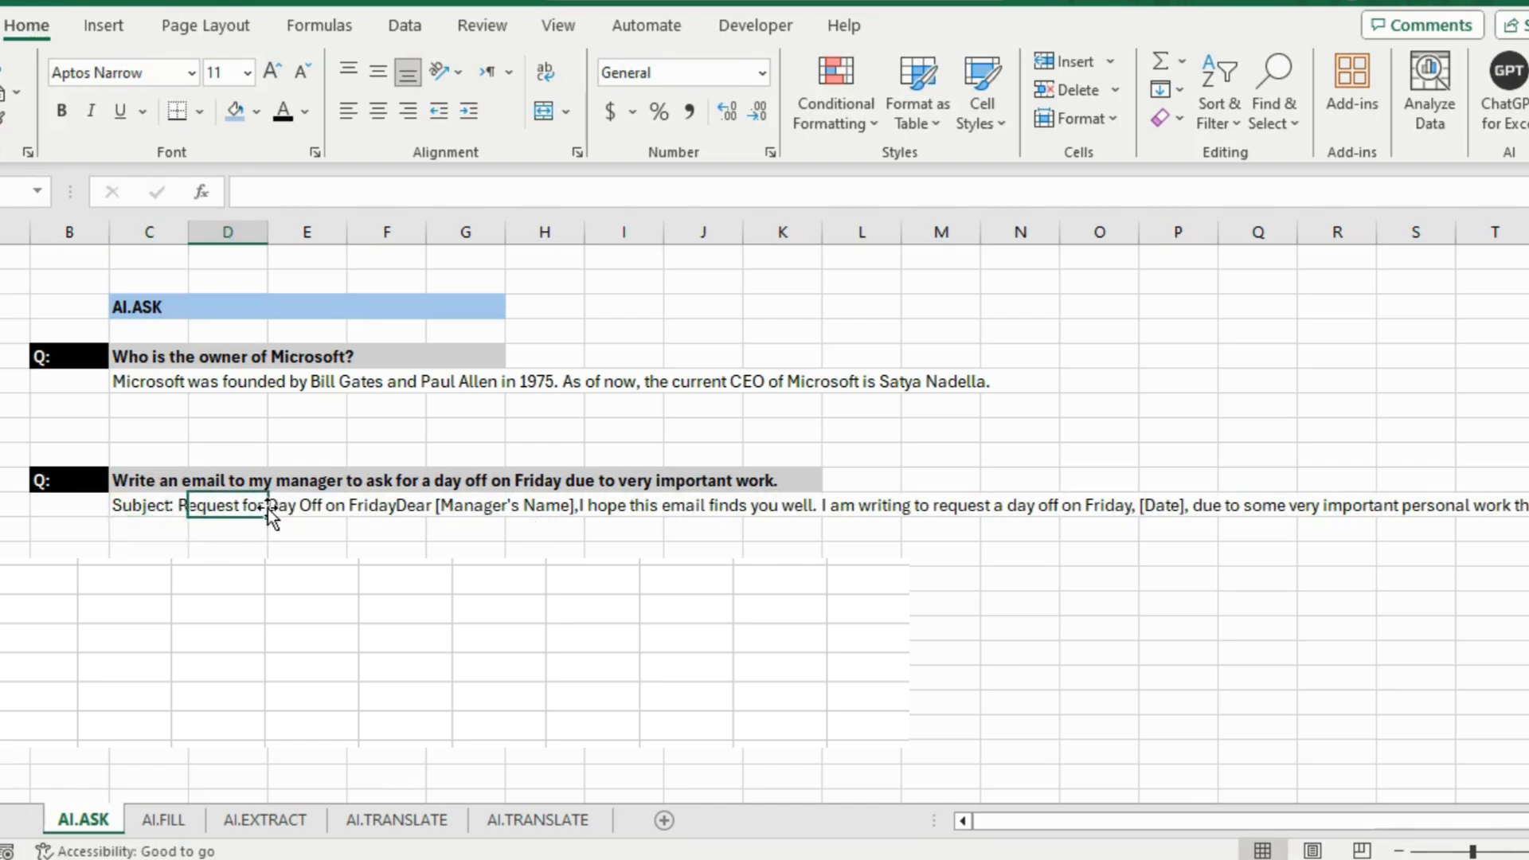
left_click(169, 506)
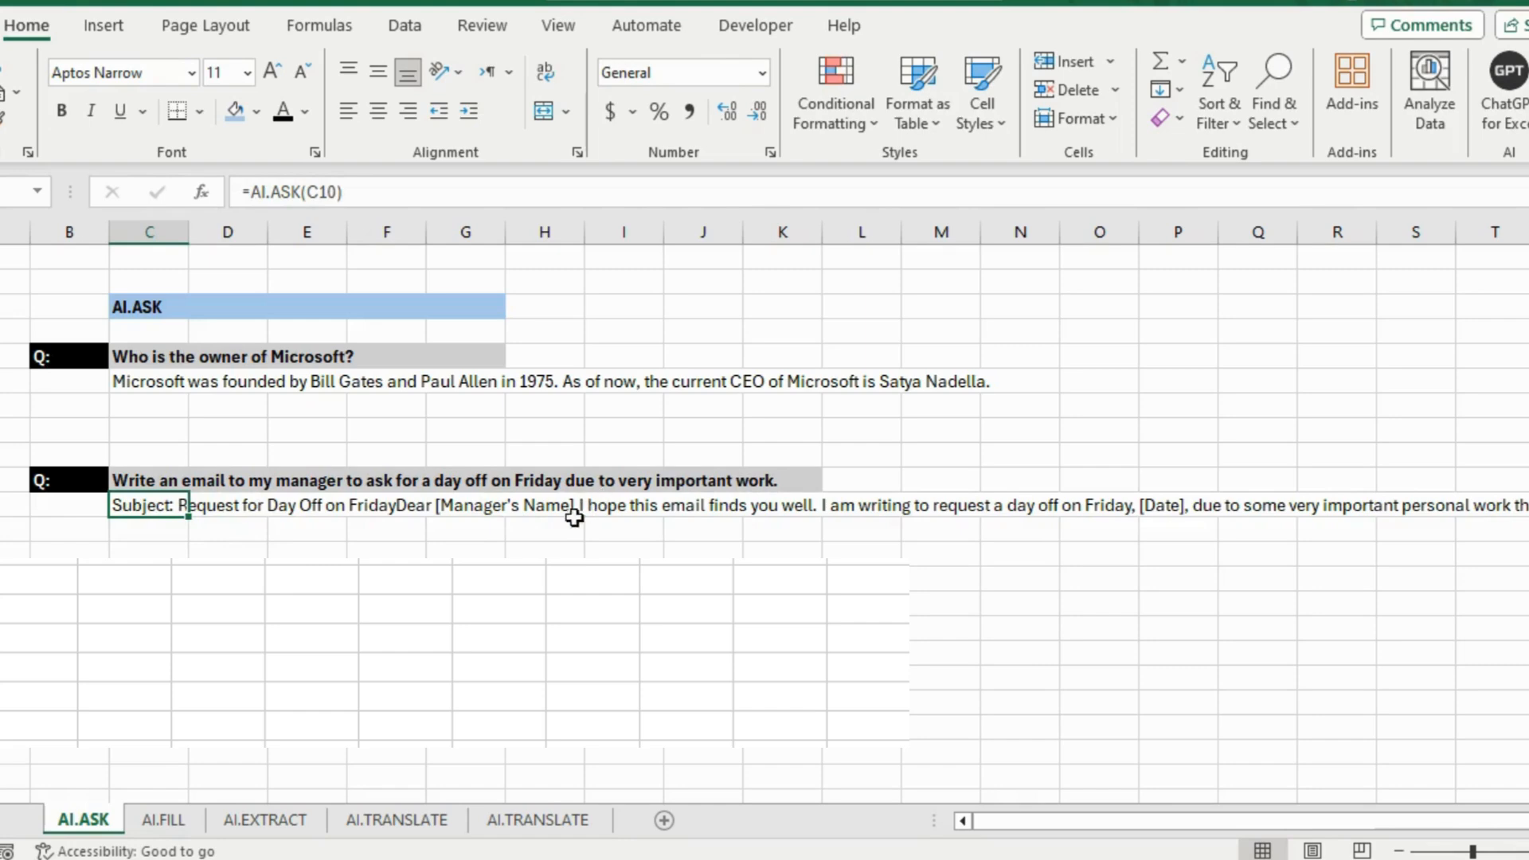
left_click(527, 510)
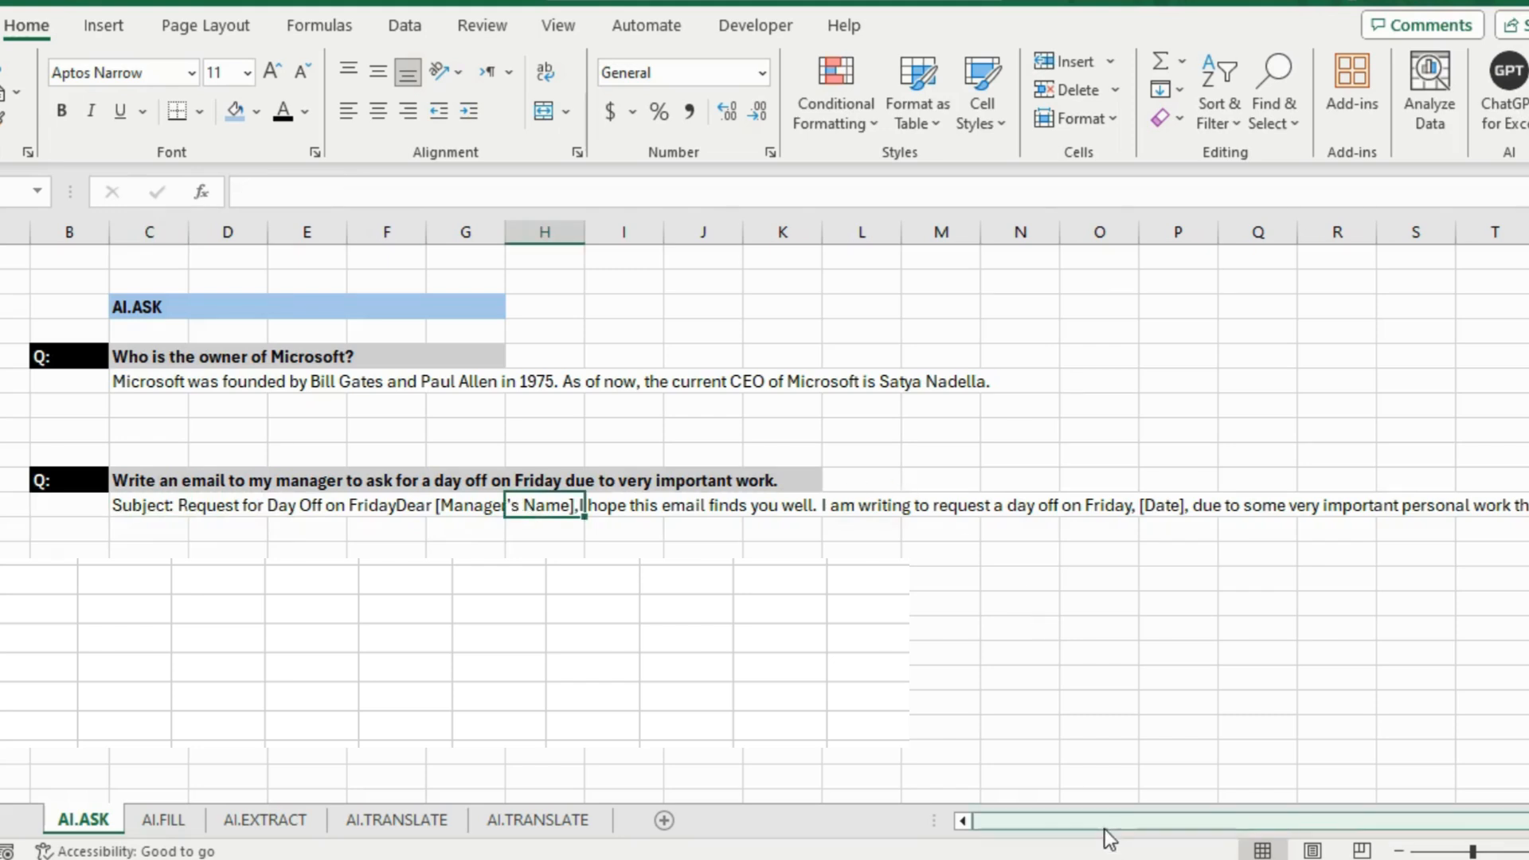
left_click_drag(1111, 828, 1162, 841)
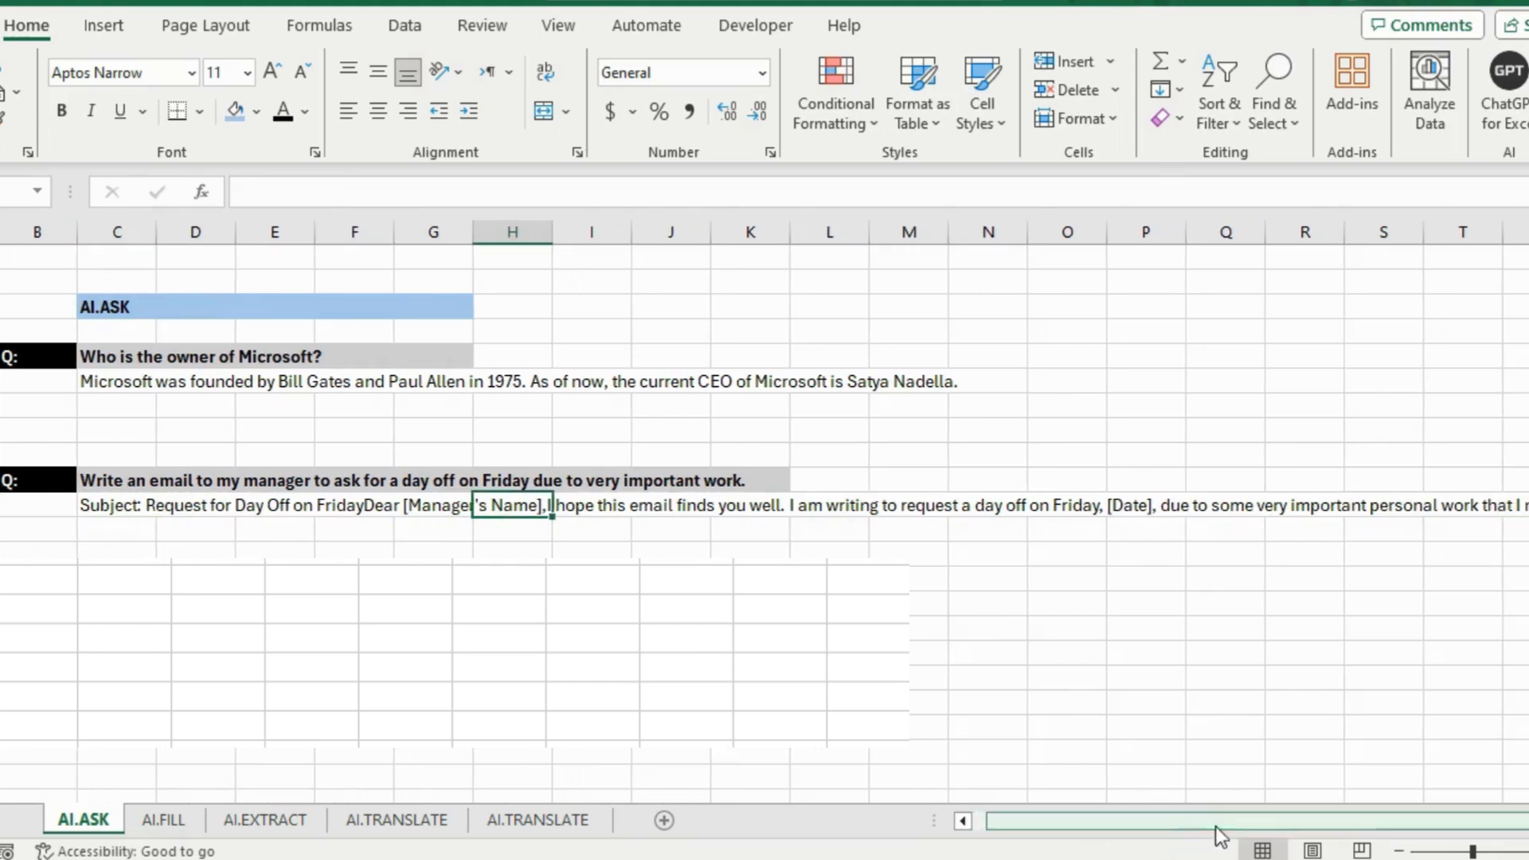
left_click(1040, 505)
key("Right")
key("Right")
key("Right")
key("Right")
key("Right")
key("Right")
key("Right")
key("Right")
key("Right")
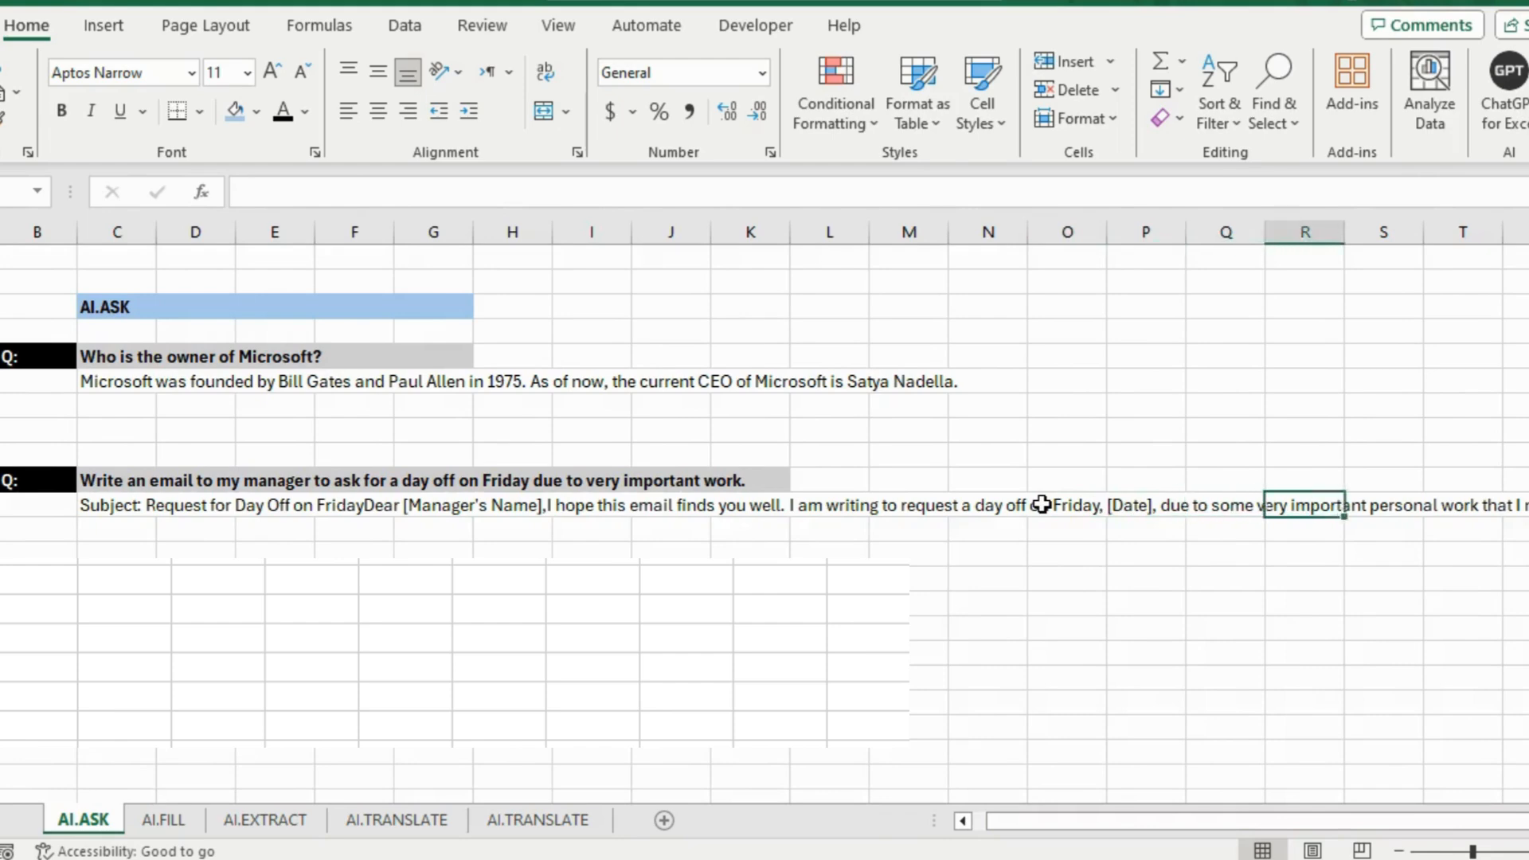
key("Right")
key("Right")
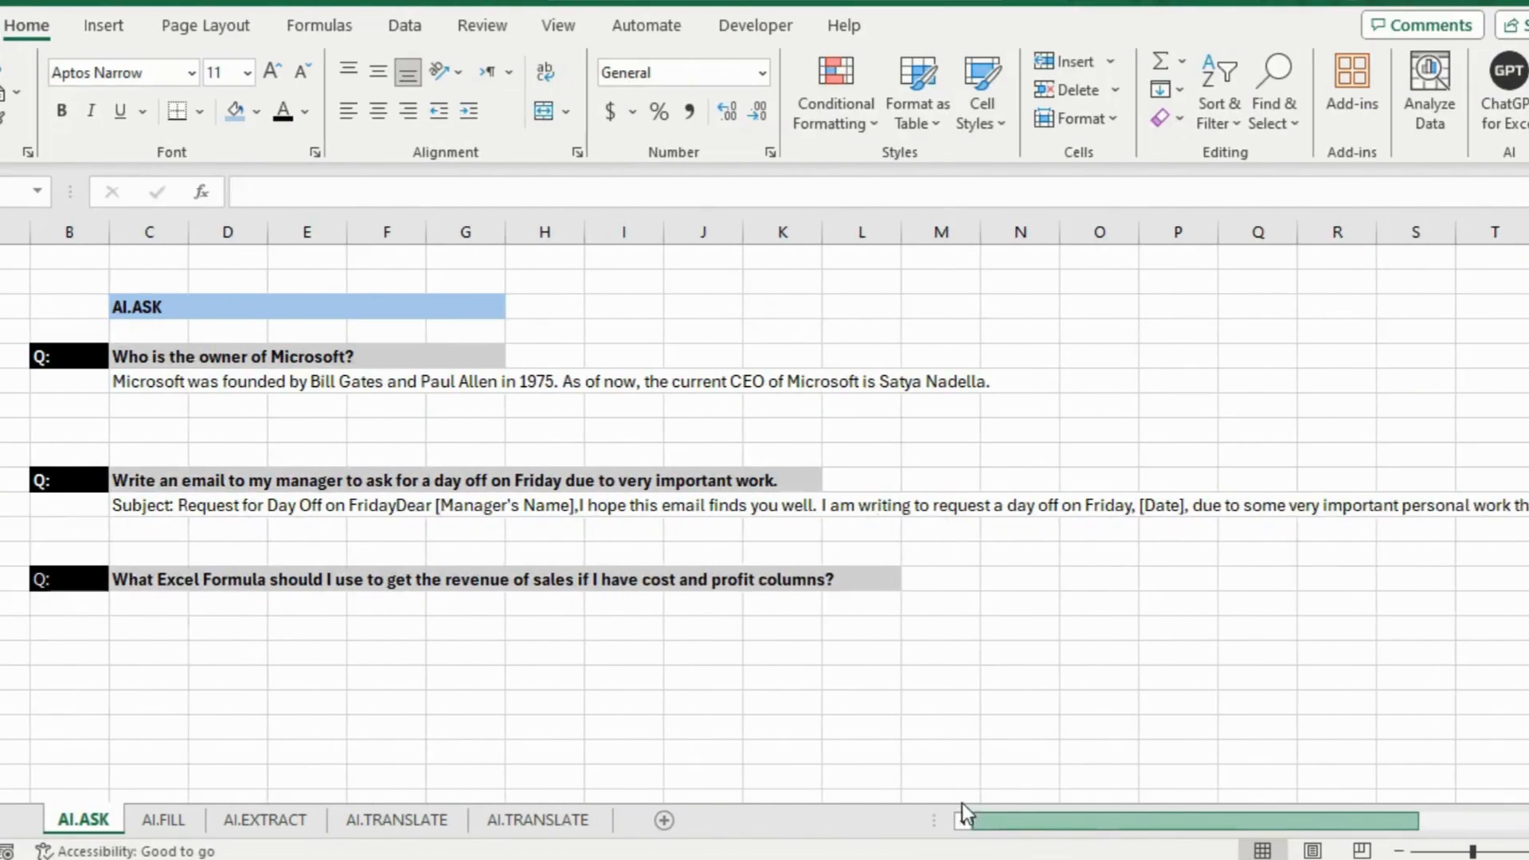
Enter an =AI.ASK formula referencing the revenue-formula question in the cell beneath it
left_click(163, 588)
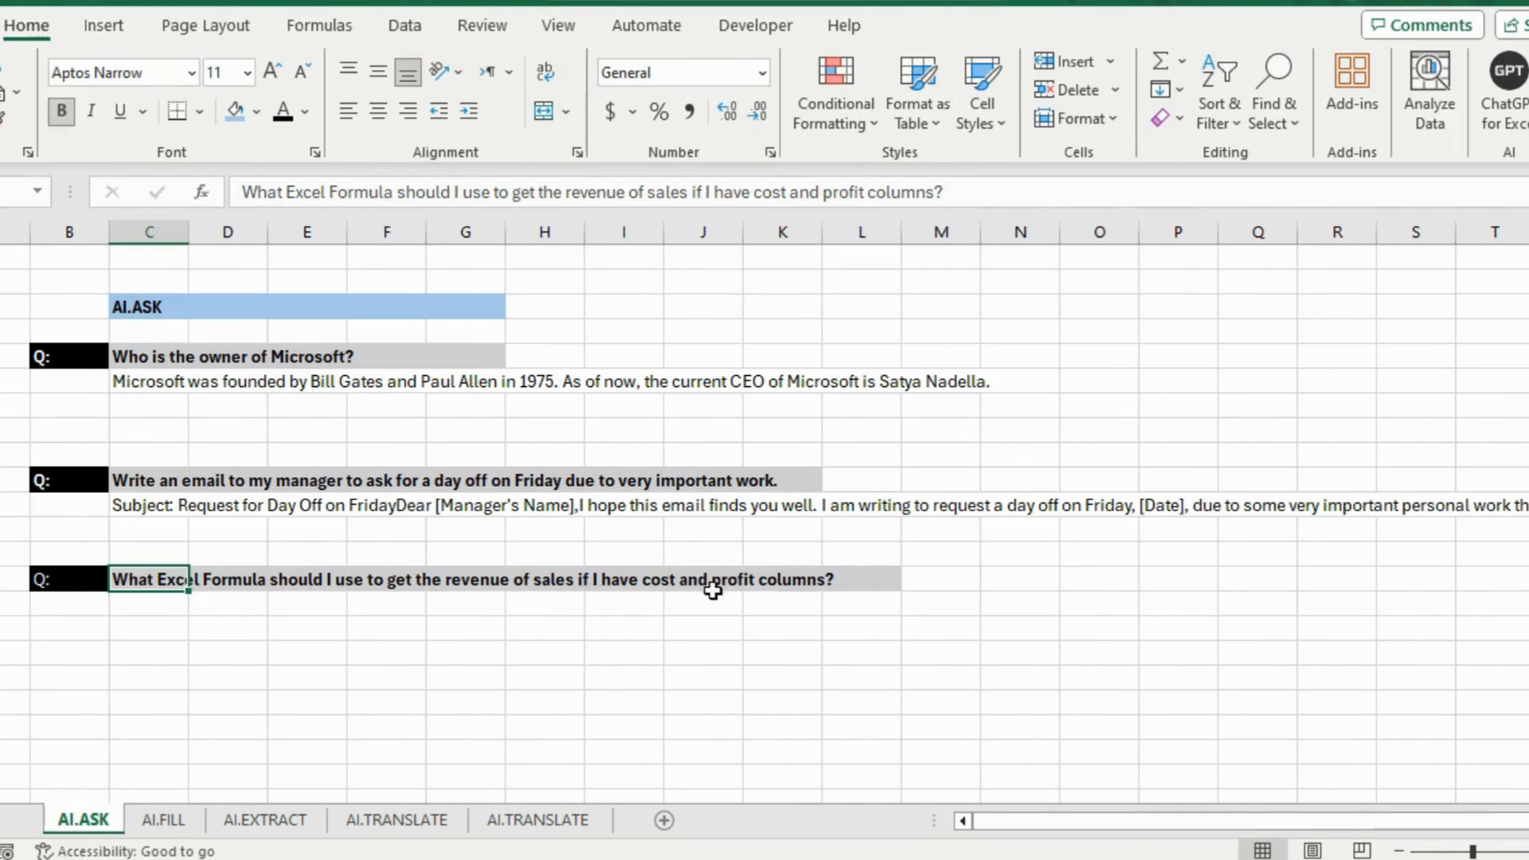
left_click(135, 605)
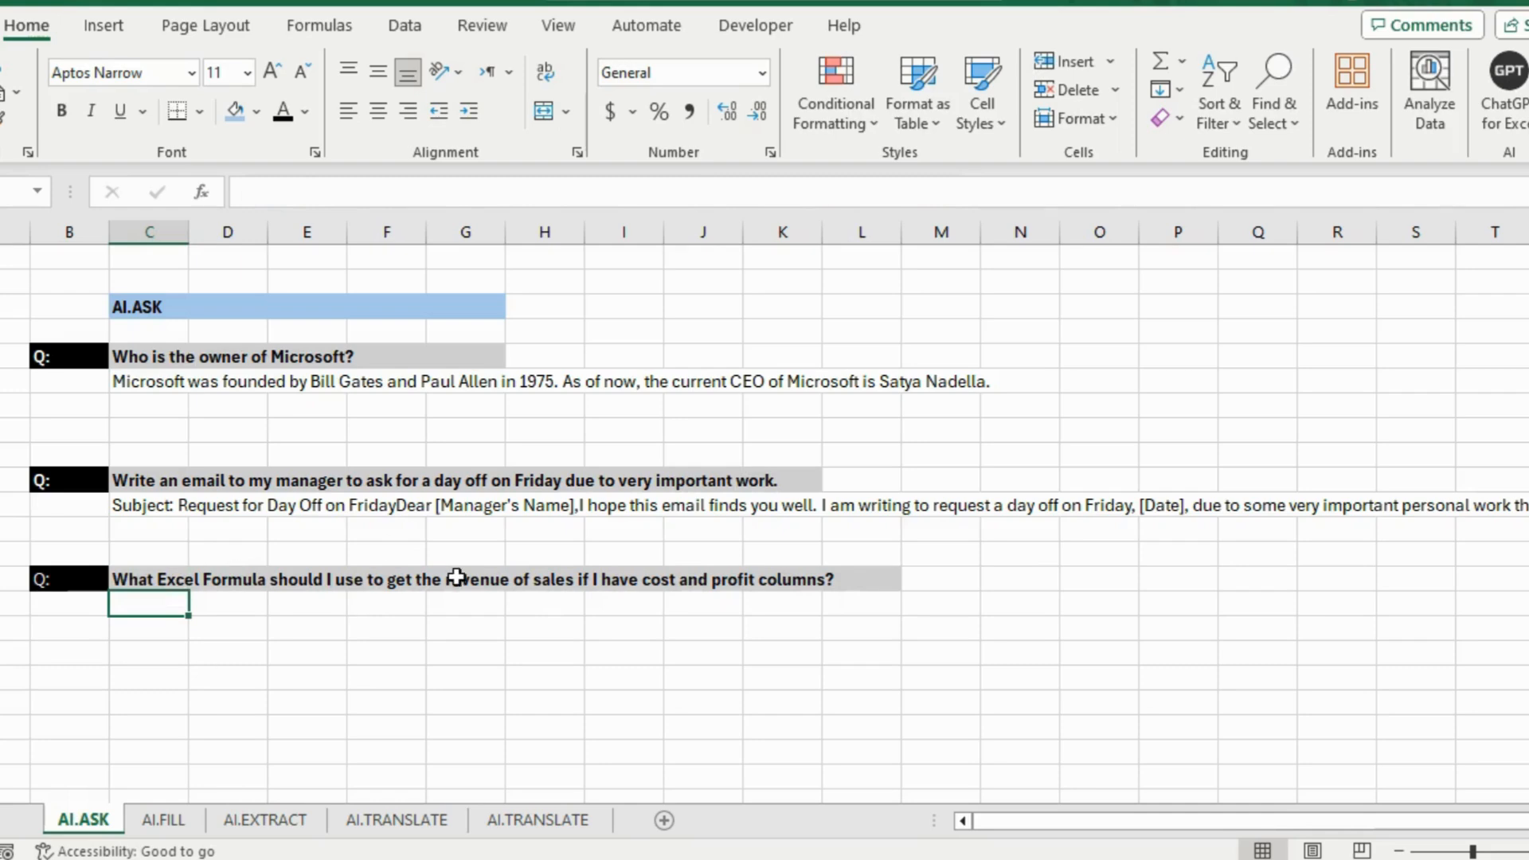
type("=ai.as")
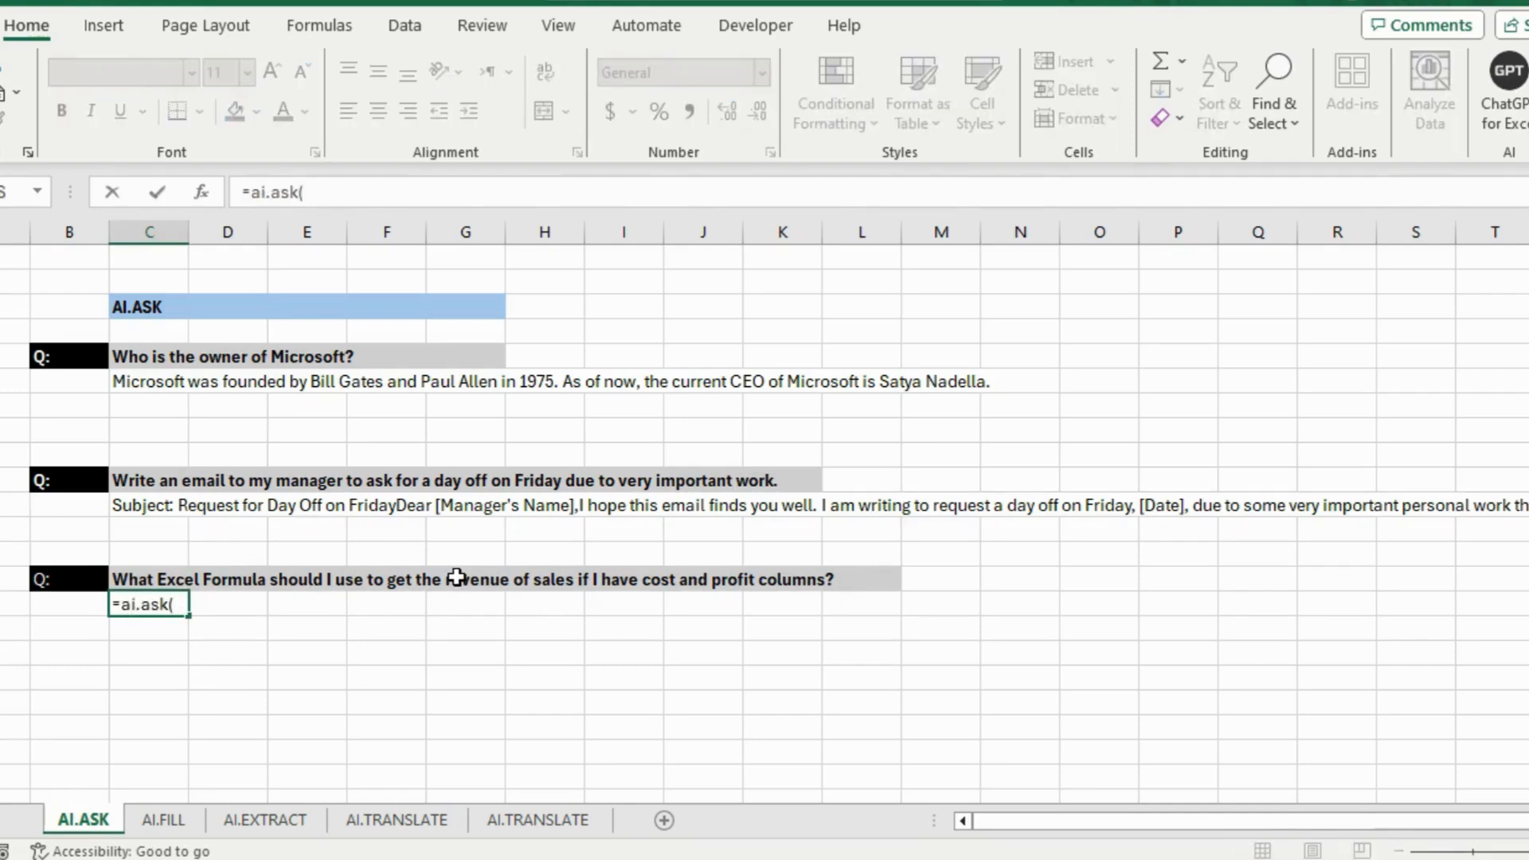
type("k(")
left_click(127, 578)
key("Return")
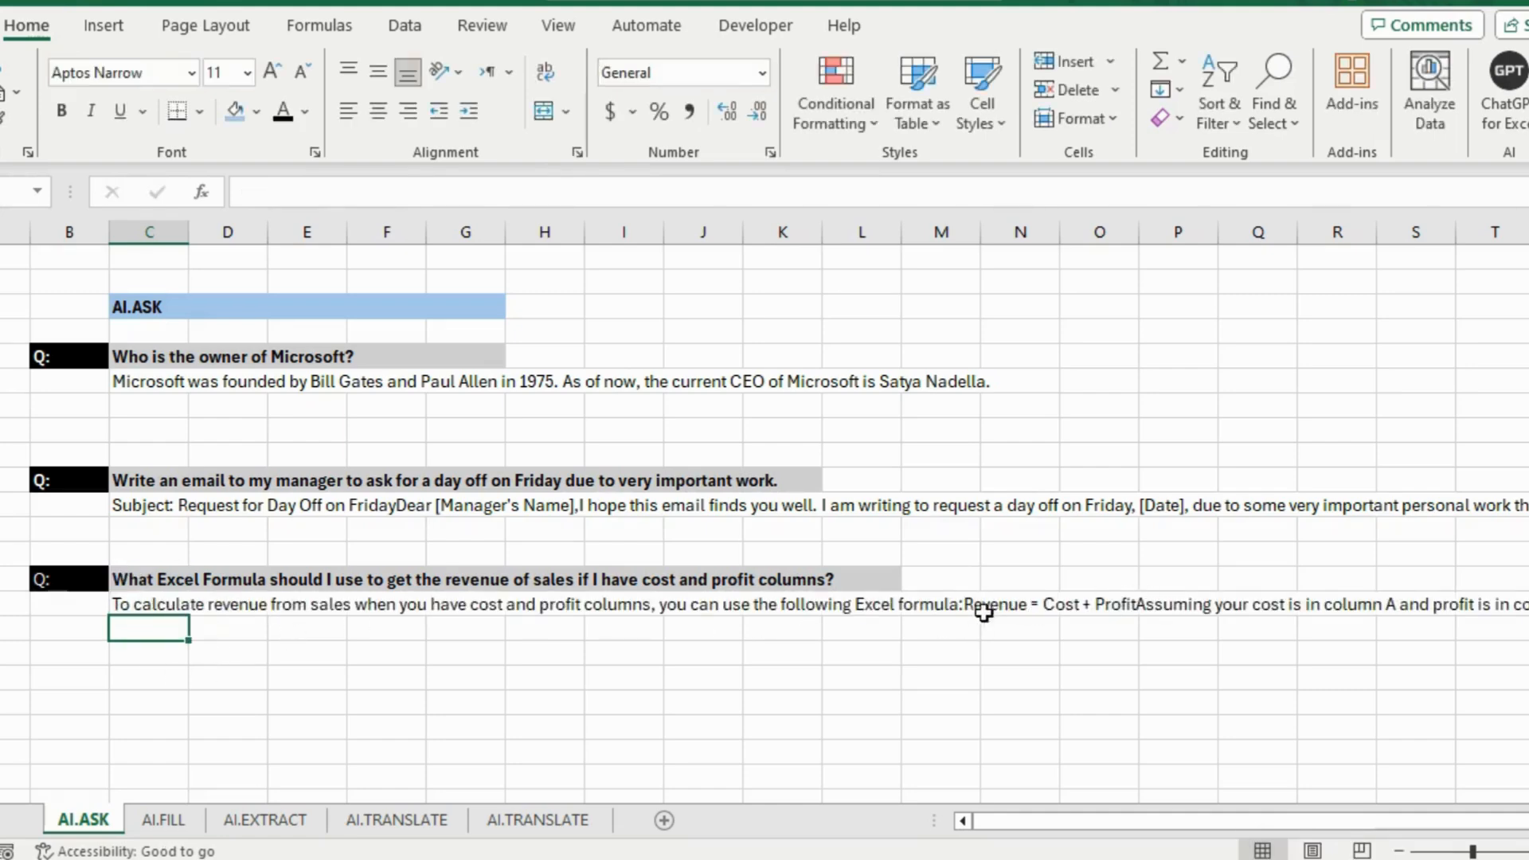
Read the AI reply recommending =A2 + B2, then recheck the email formula
left_click_drag(1099, 823, 1158, 804)
left_click(1502, 612)
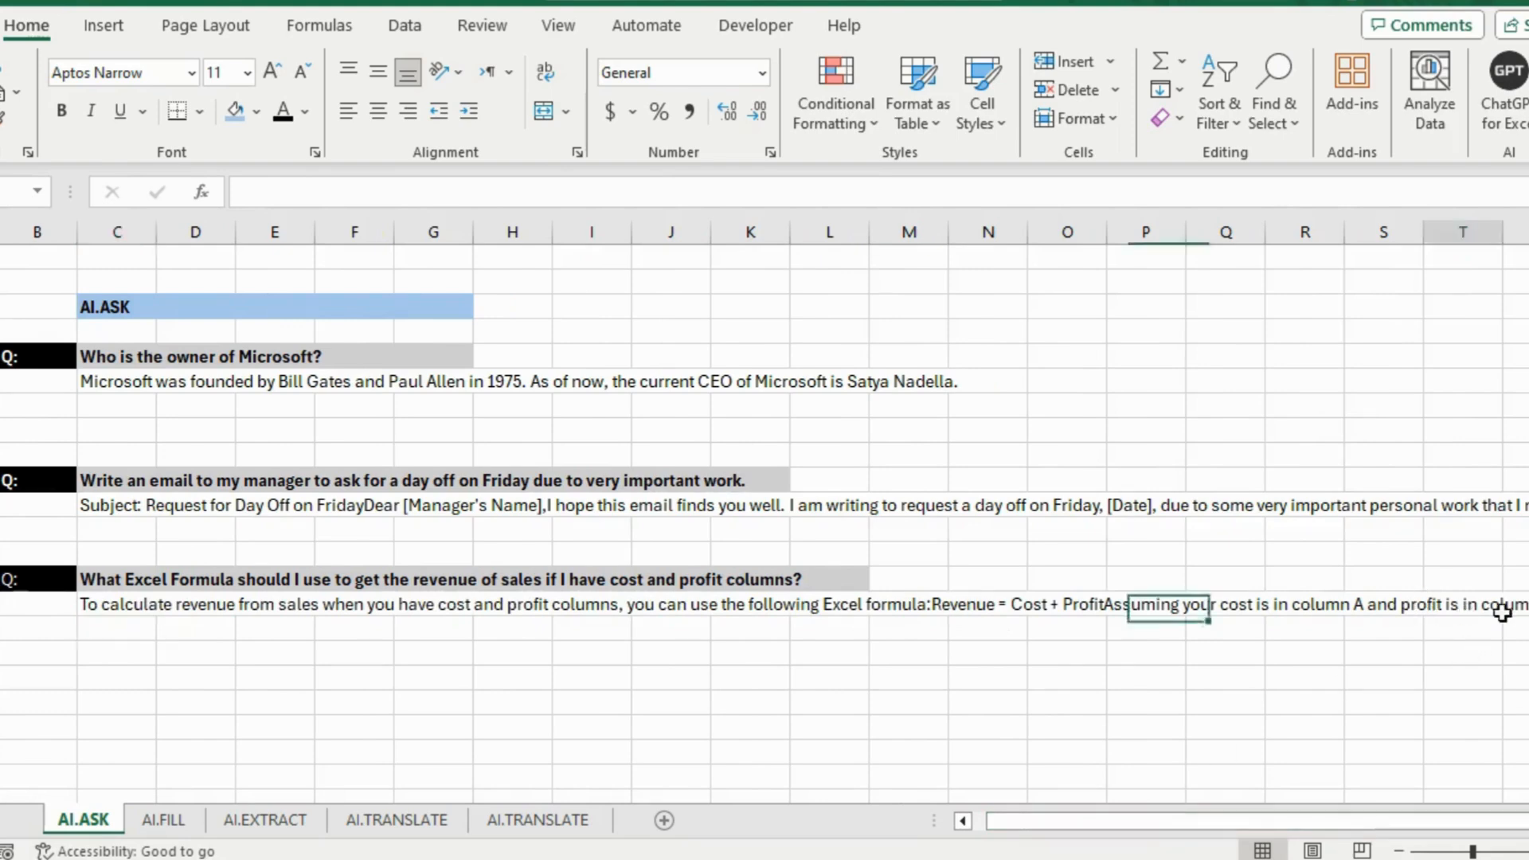
key("Right")
key("Right")
key("Right")
key("Right")
key("Right")
key("Right")
key("Right")
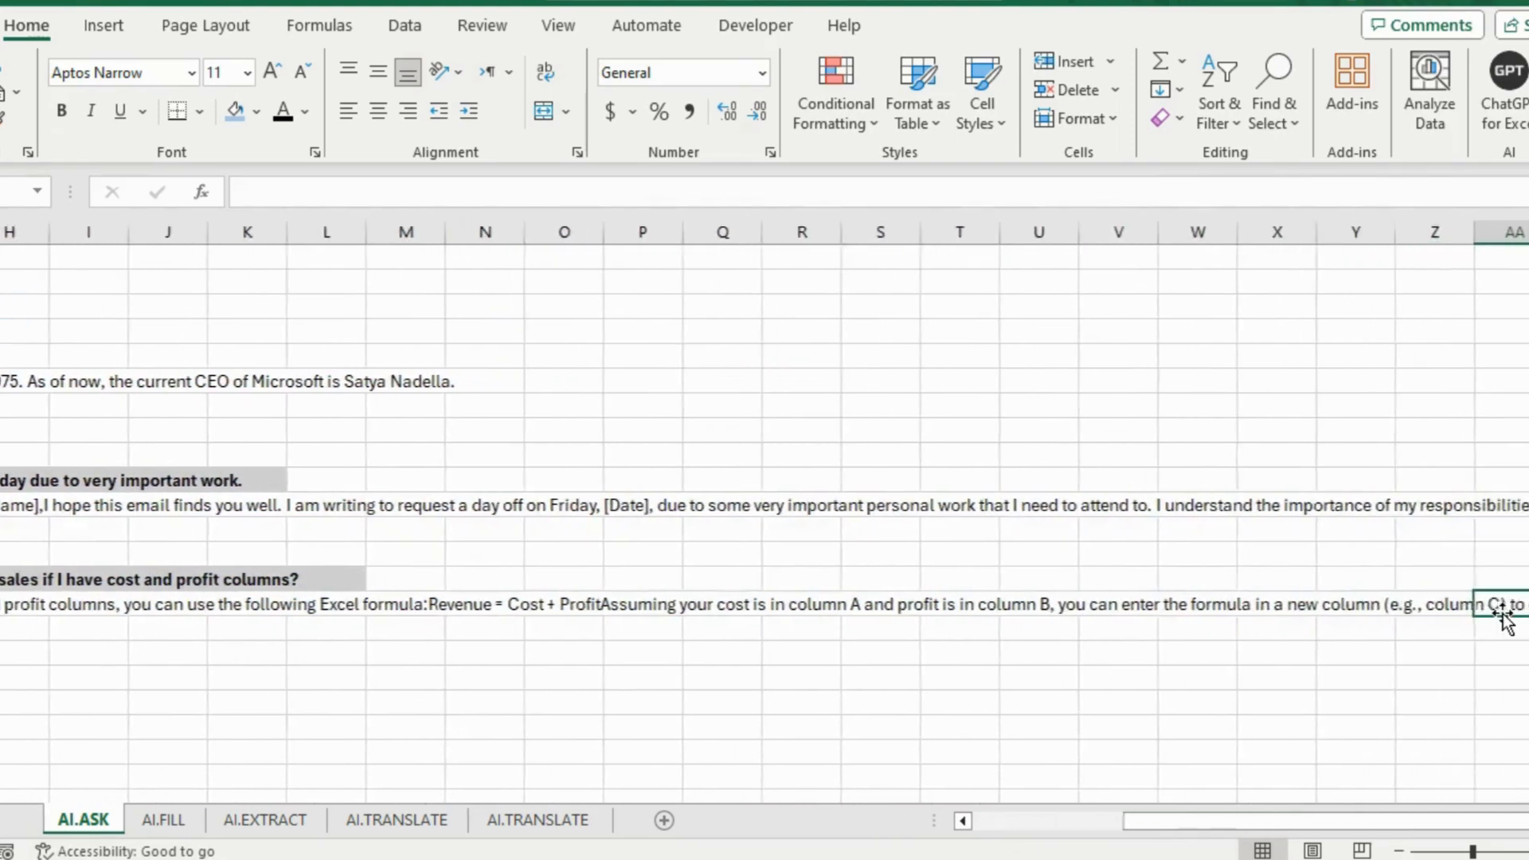
key("Right")
key("Right")
key("Right")
key("Right")
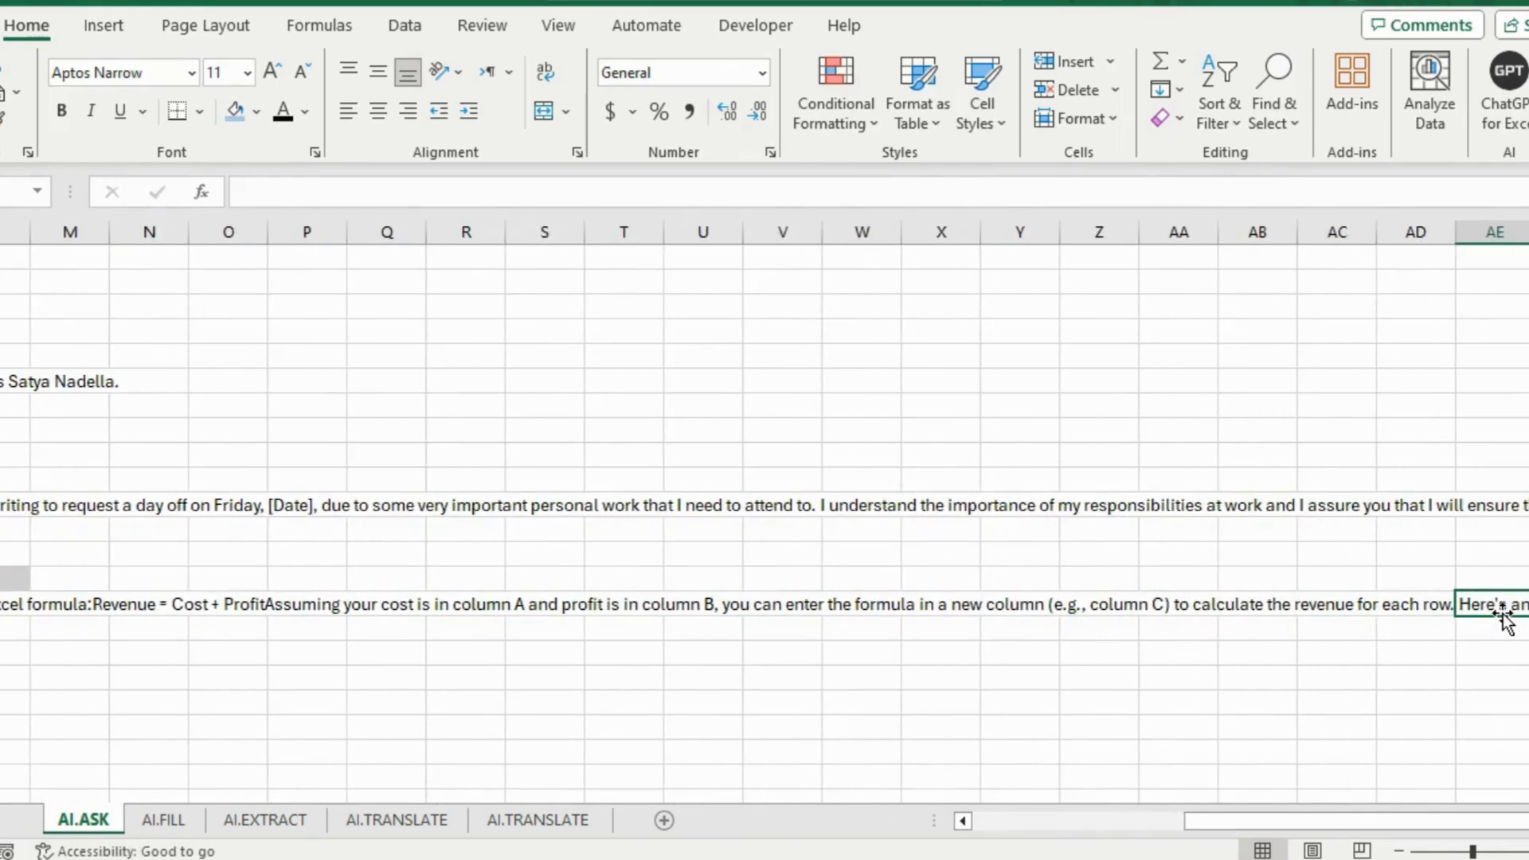
key("Right")
key("Right")
key("Right")
key("Right")
key("Right")
key("Right")
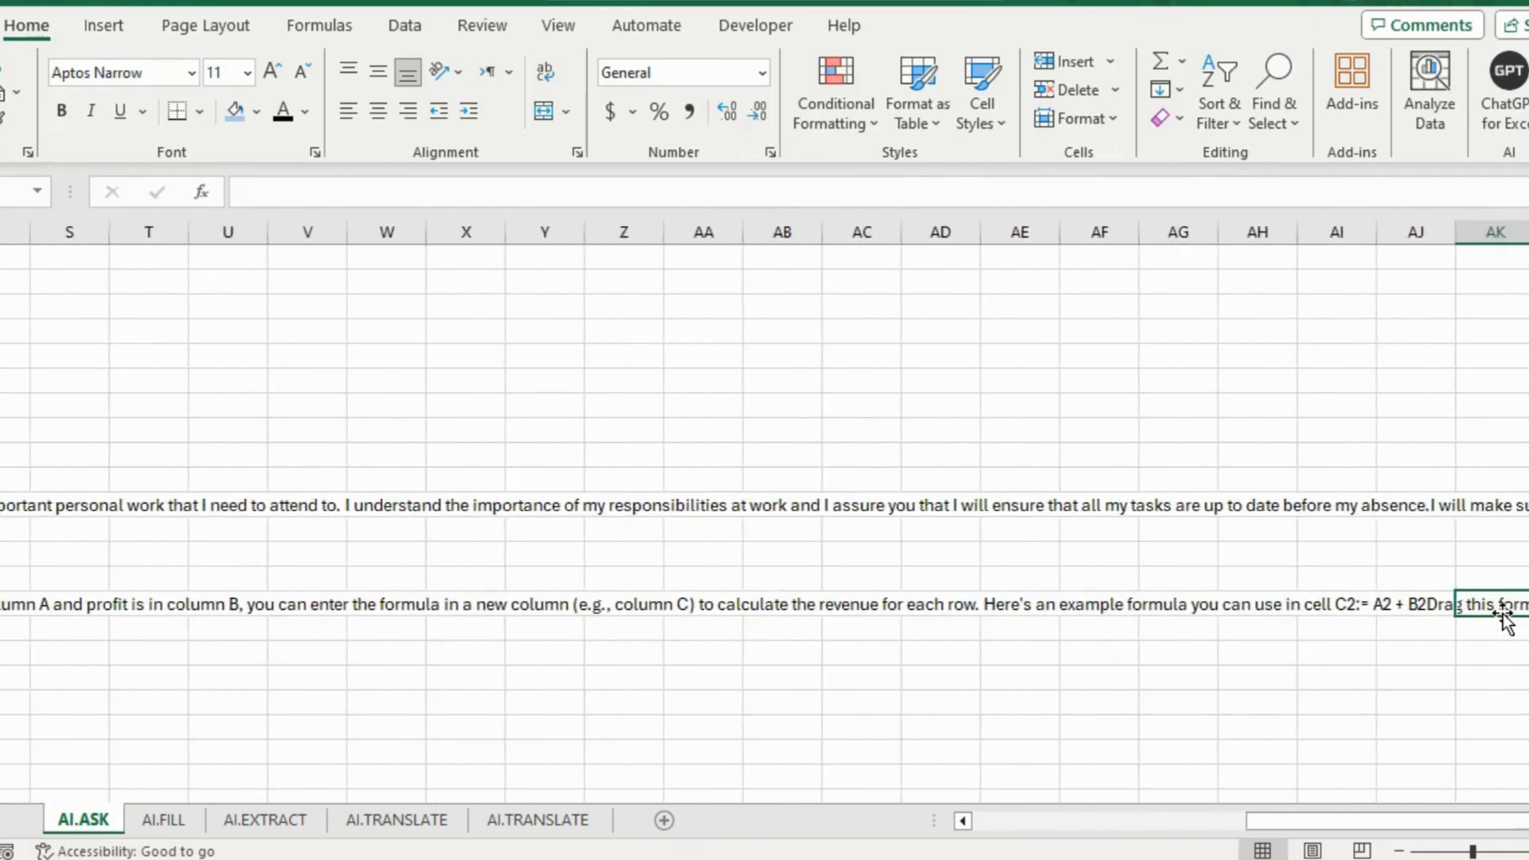
left_click_drag(1273, 820, 993, 825)
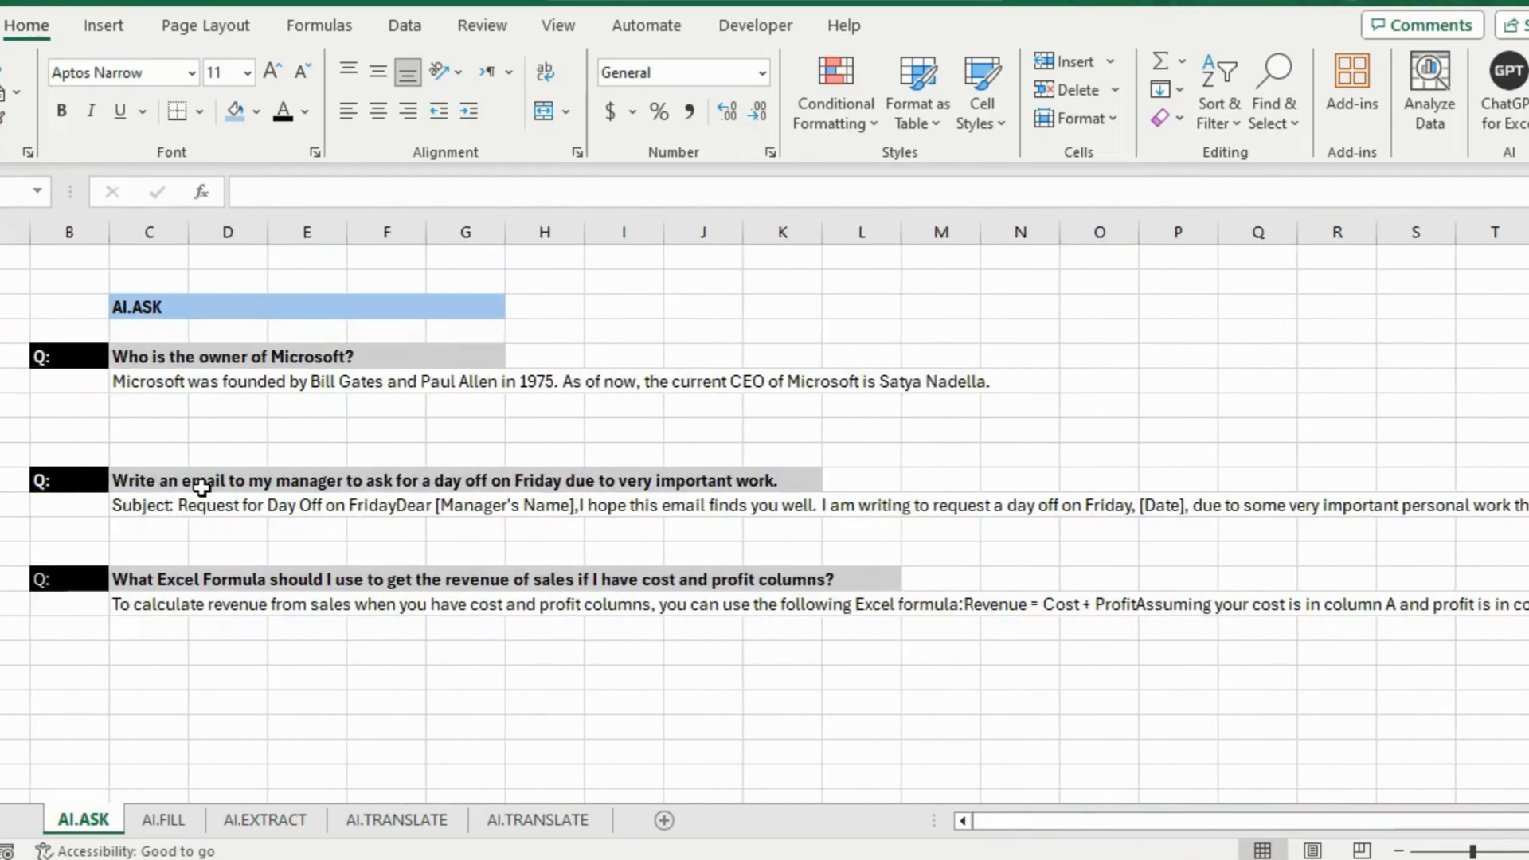
left_click(183, 515)
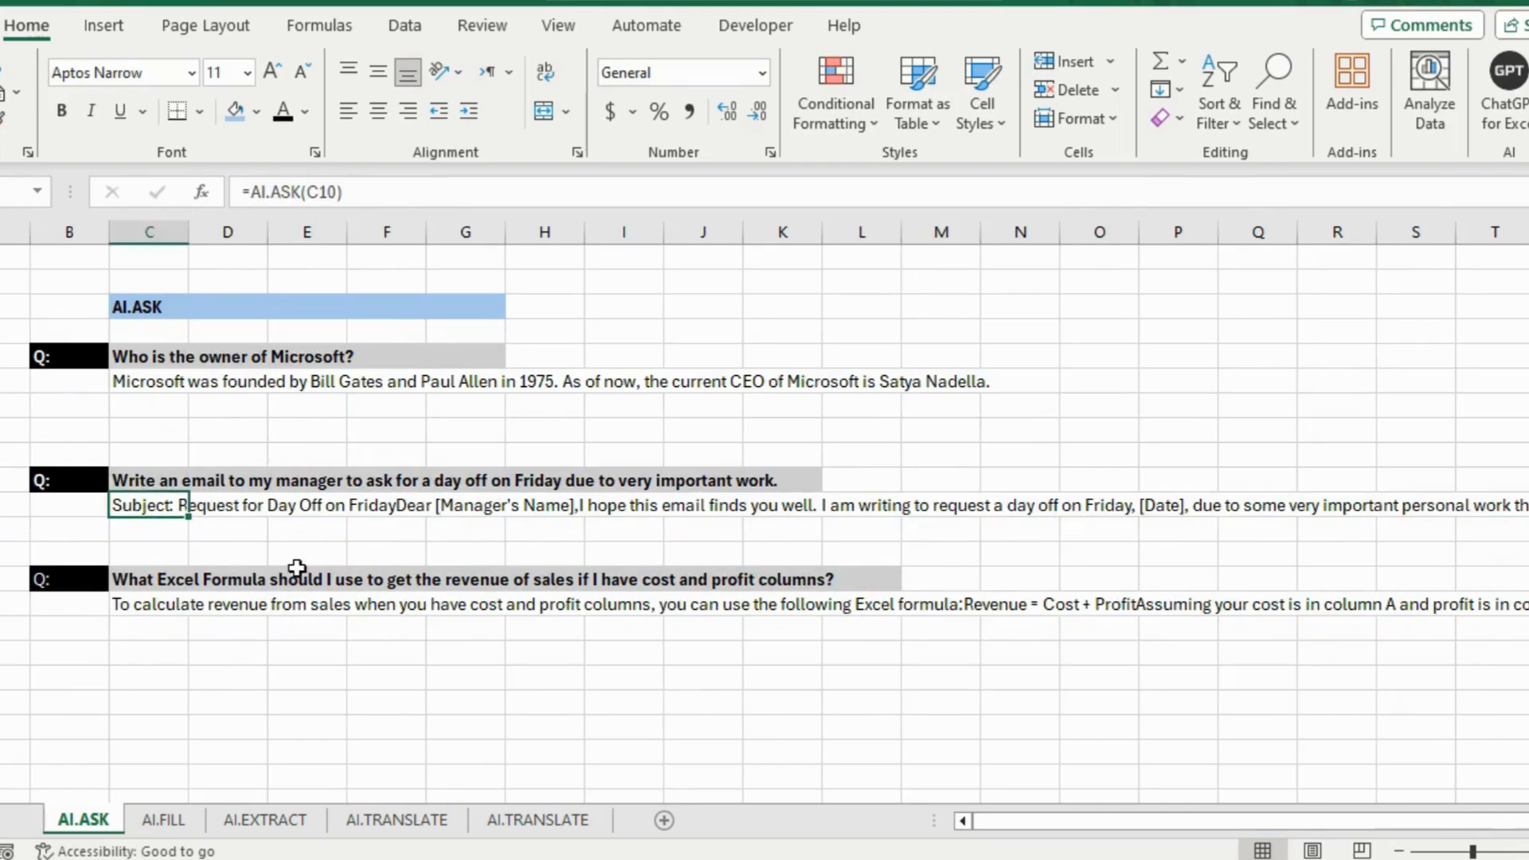
Switch to the AI.FILL sheet and select Tokyo's empty Country cell
left_click(155, 822)
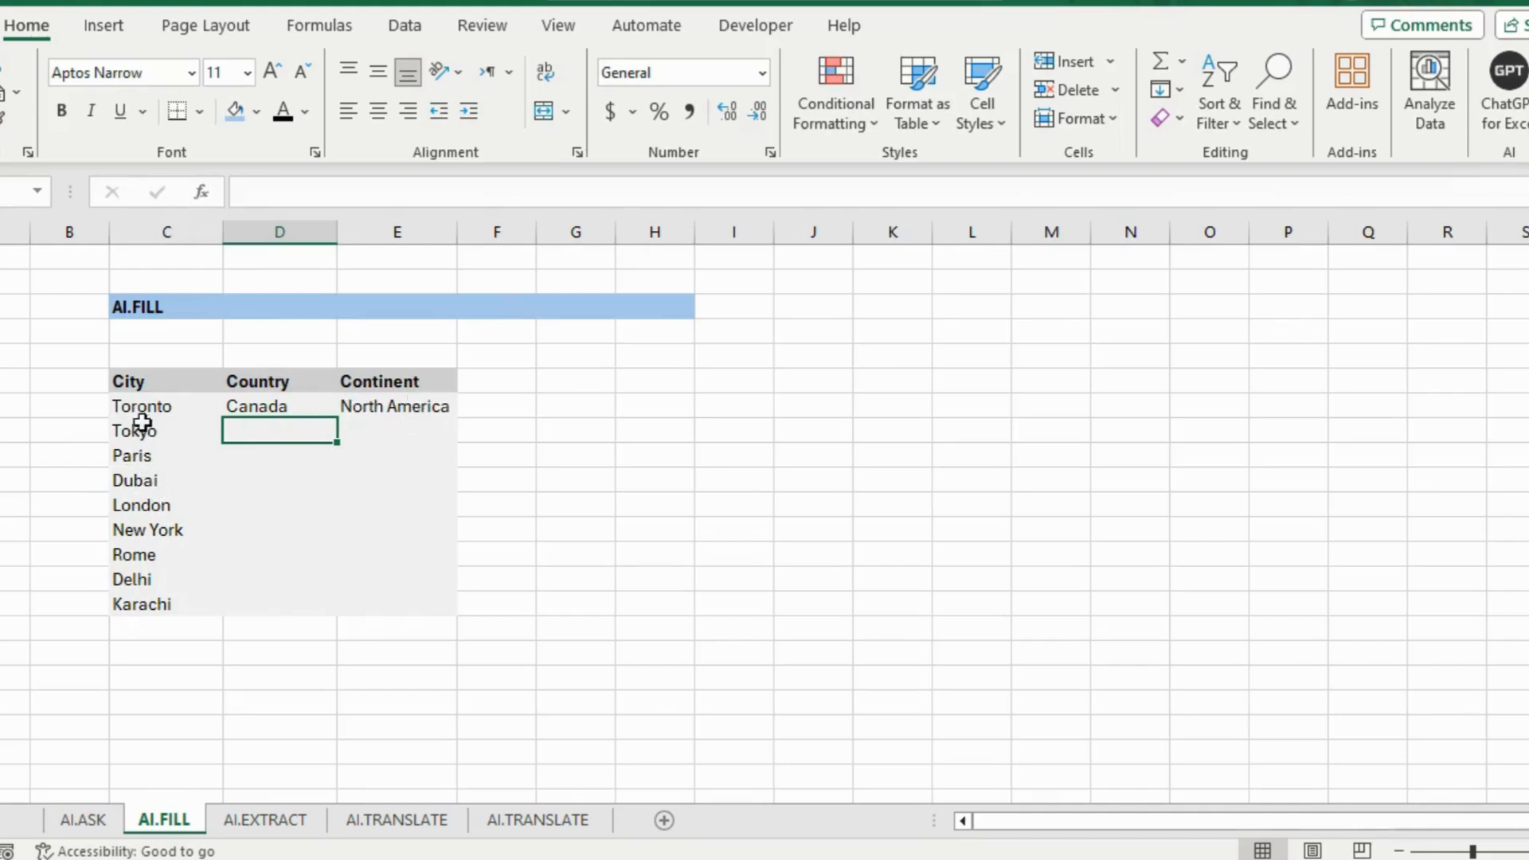
left_click(146, 301)
left_click(262, 428)
Enter =AI.FILL with the headers and Toronto row as example, filling Tokyo through Karachi
type("=ai.fill")
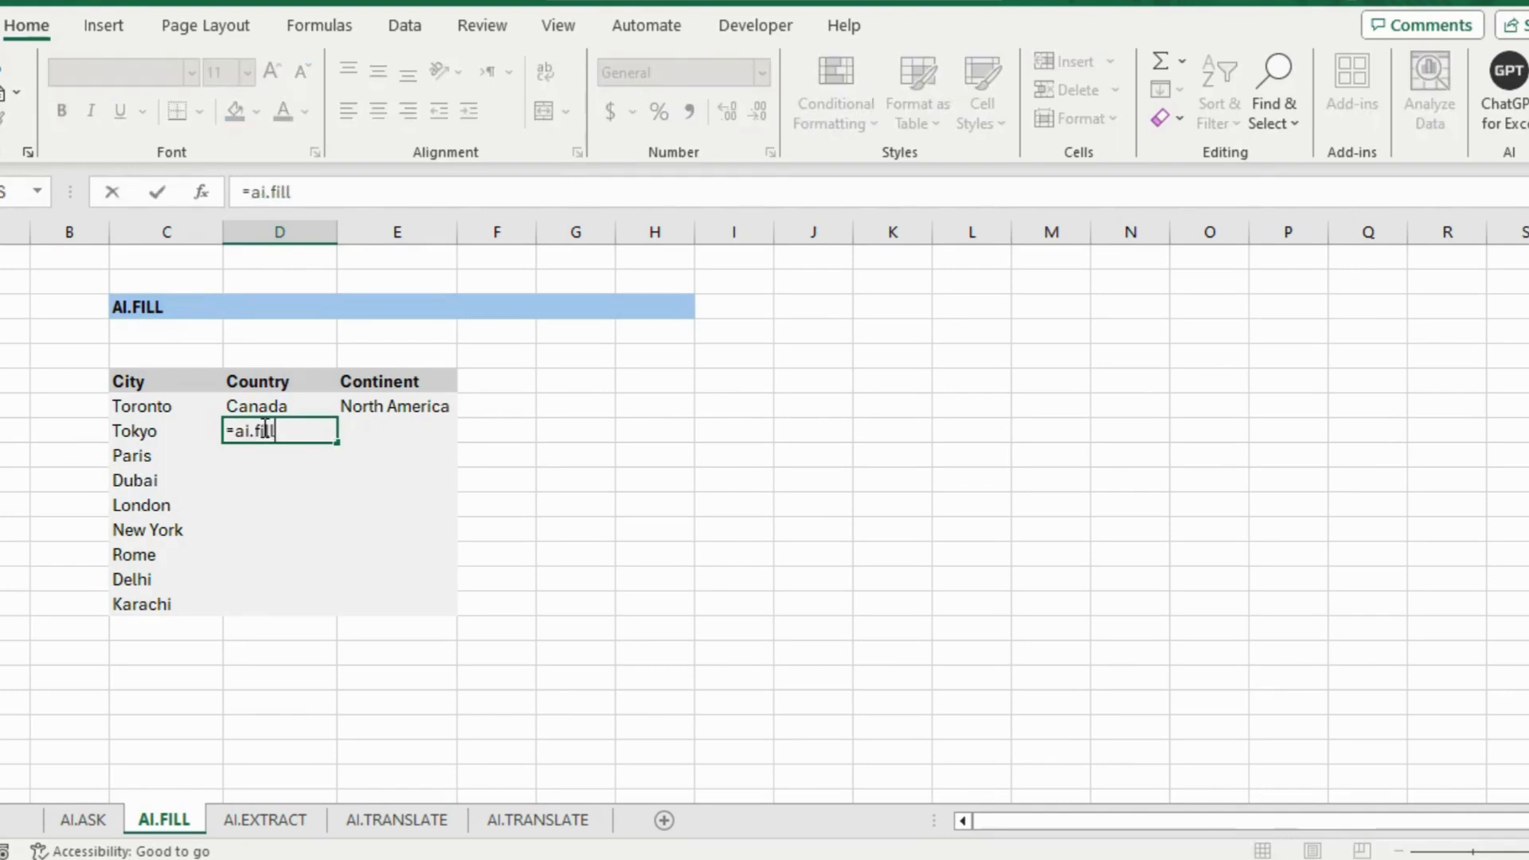
type("(")
left_click_drag(143, 382, 390, 408)
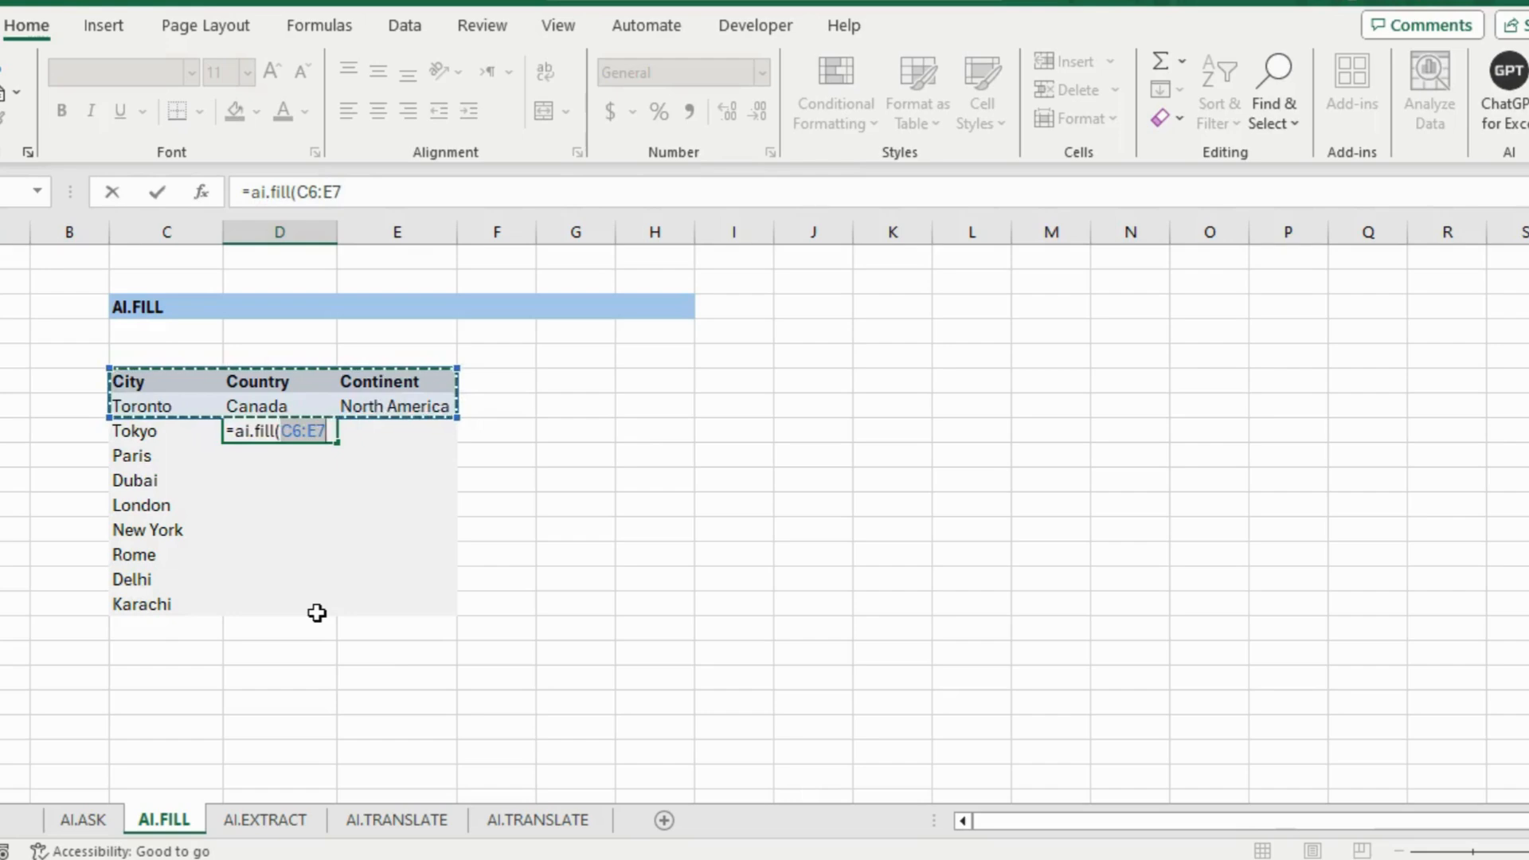
type(",")
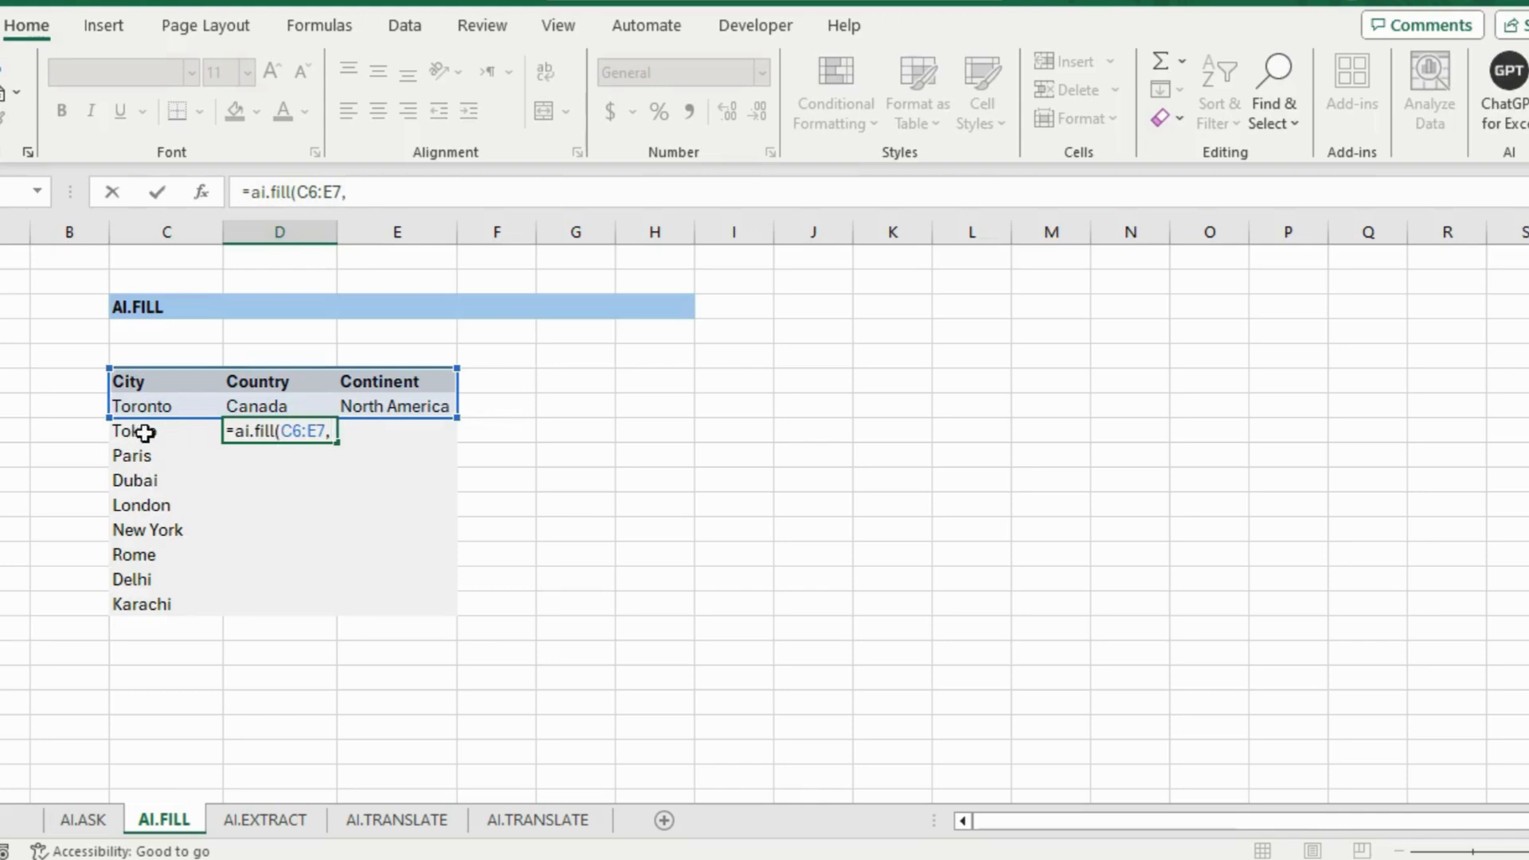
left_click_drag(143, 428, 149, 589)
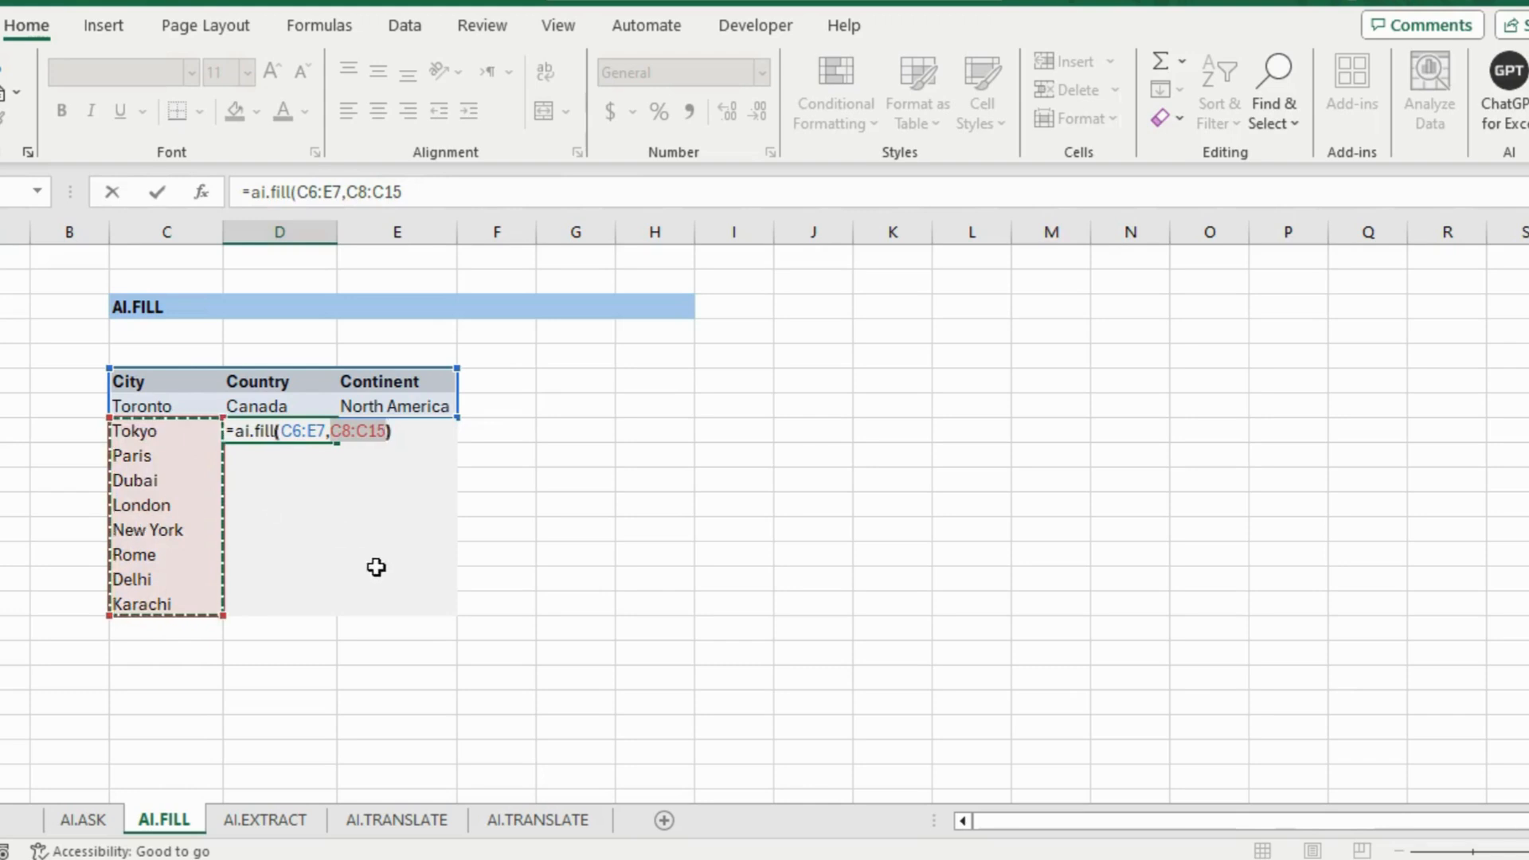
type(")")
key("Return")
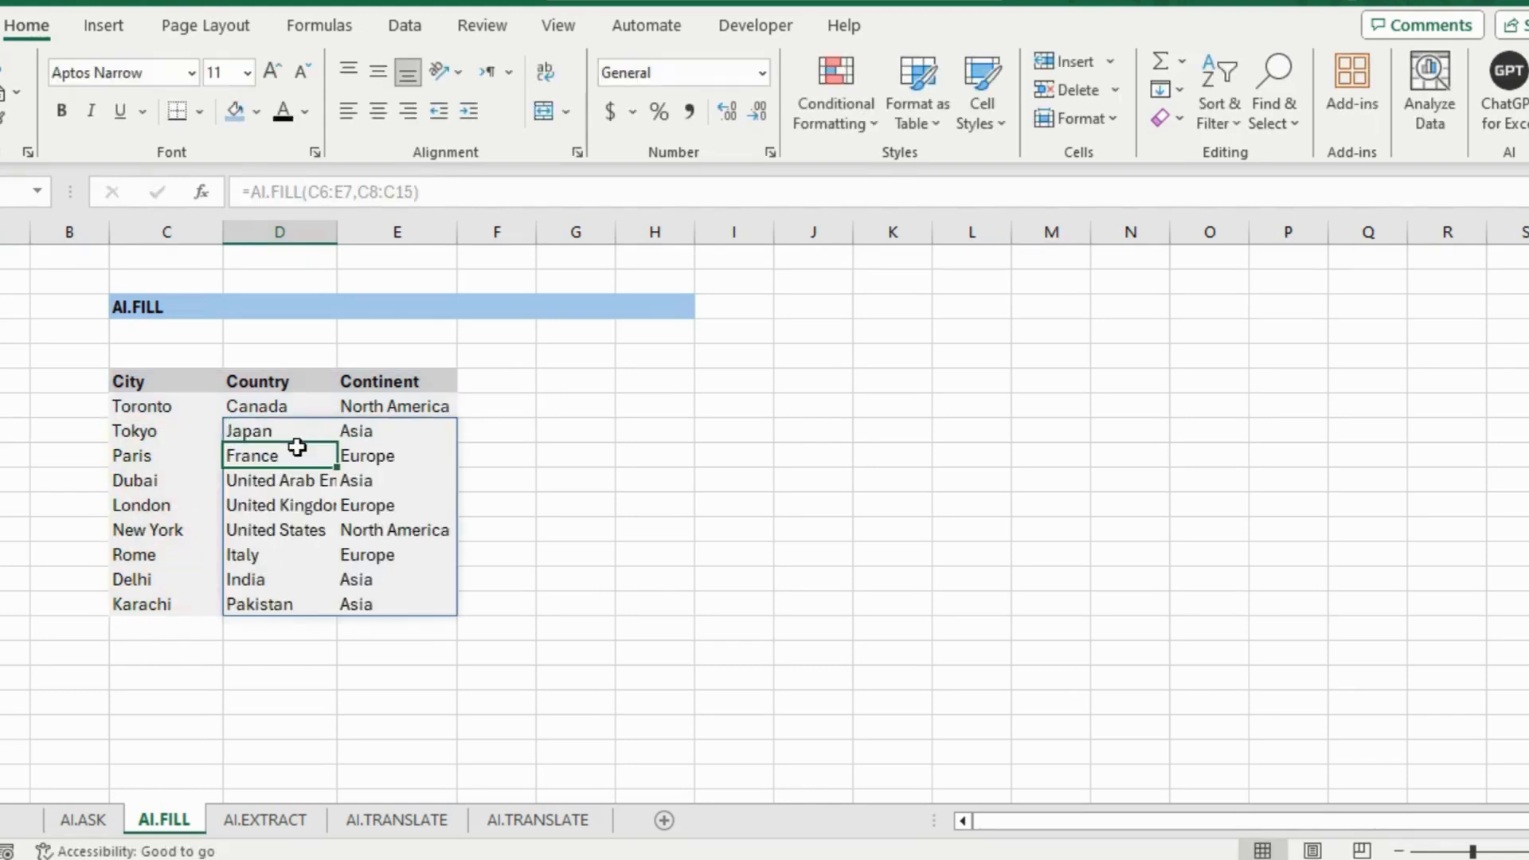
Review the filled countries and continents, then switch to the AI.EXTRACT sheet
left_click(415, 532)
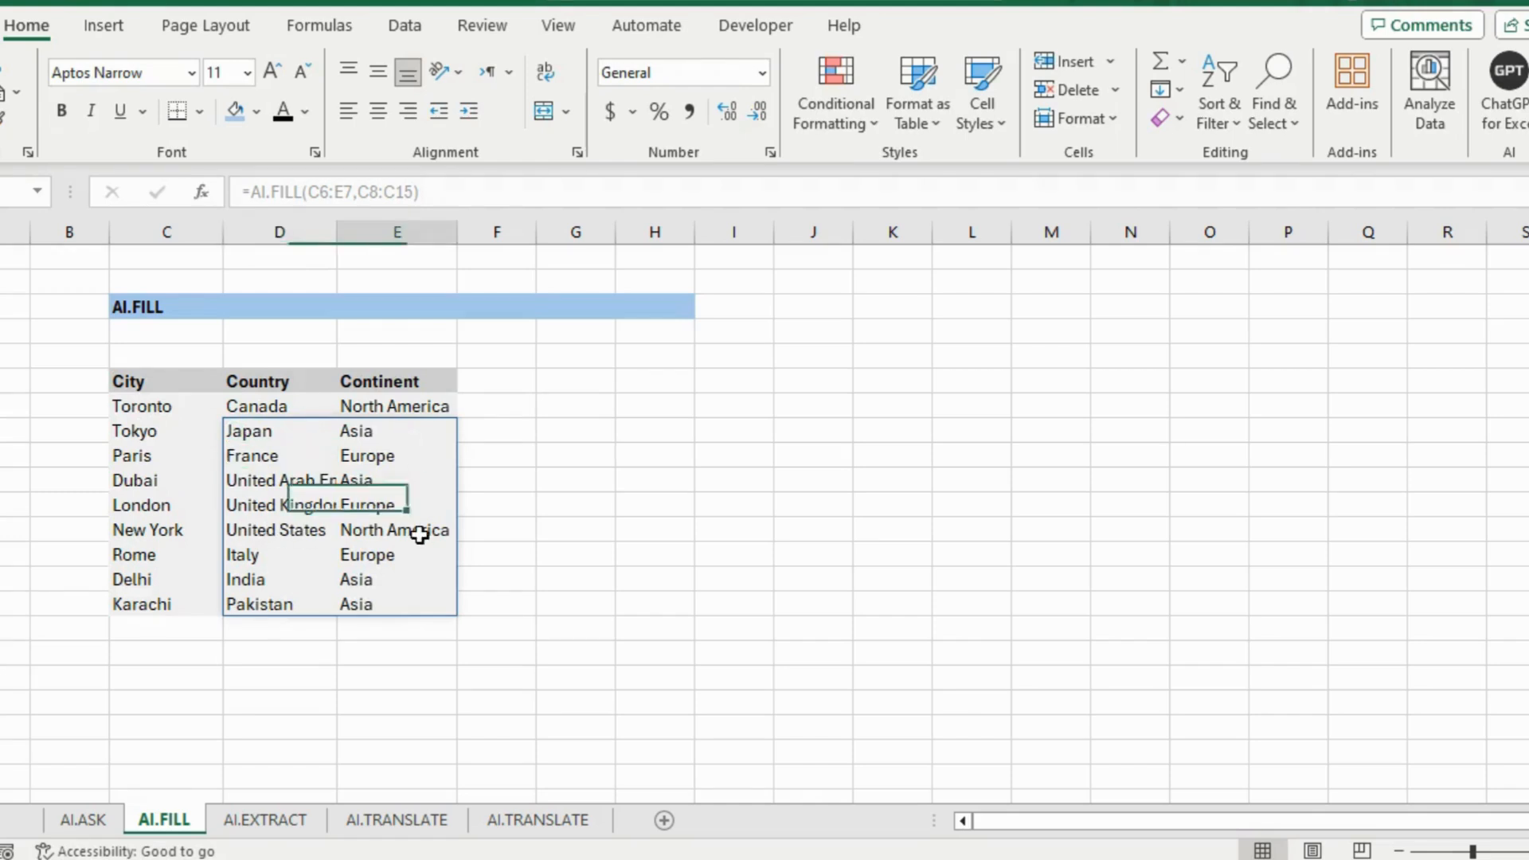
left_click(328, 456)
left_click(274, 431)
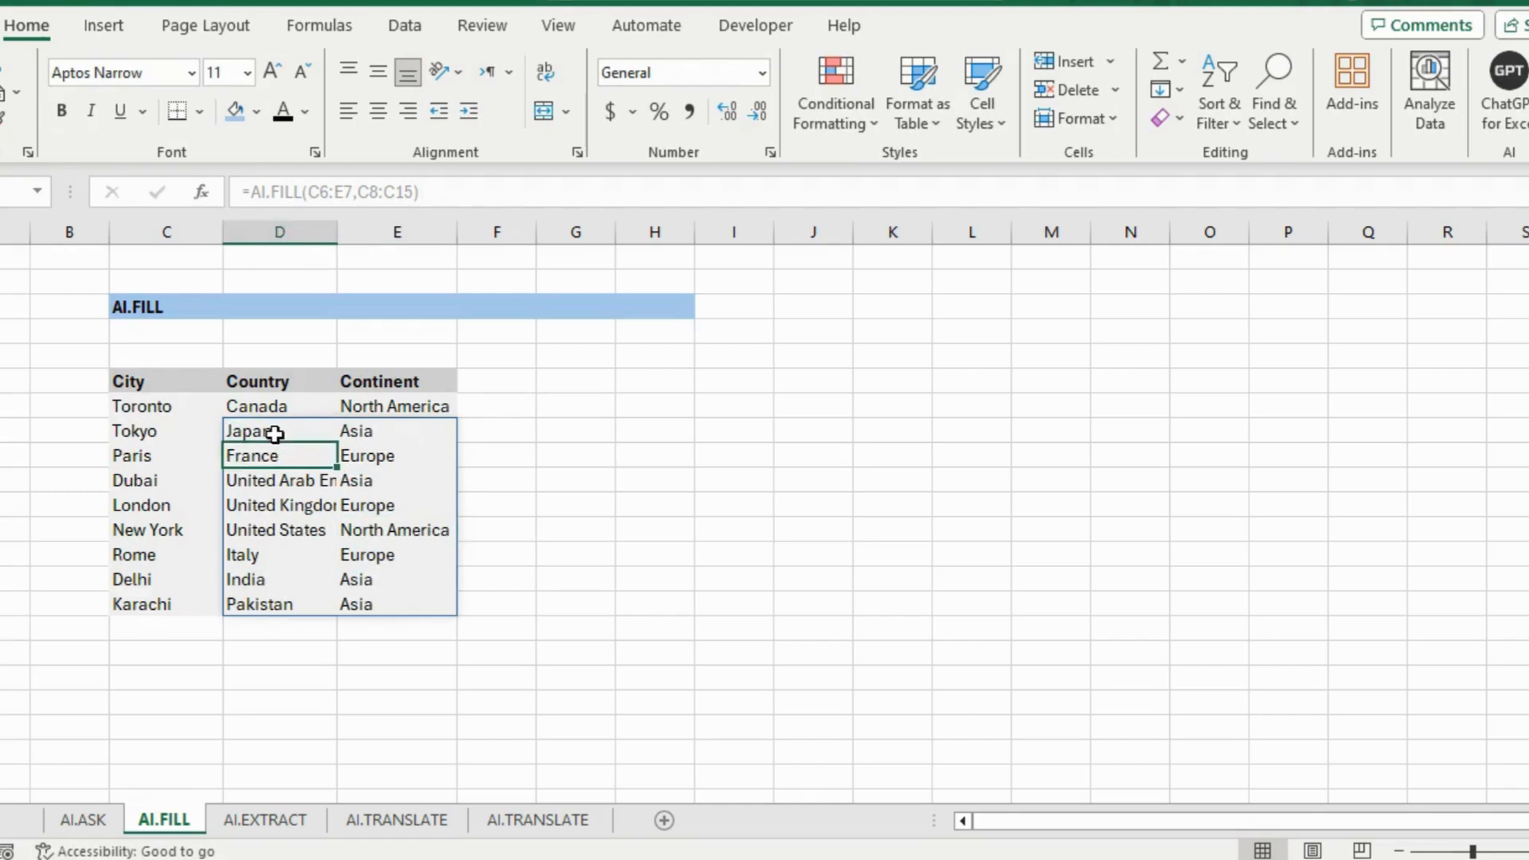
left_click(387, 485)
left_click(358, 555)
left_click(360, 583)
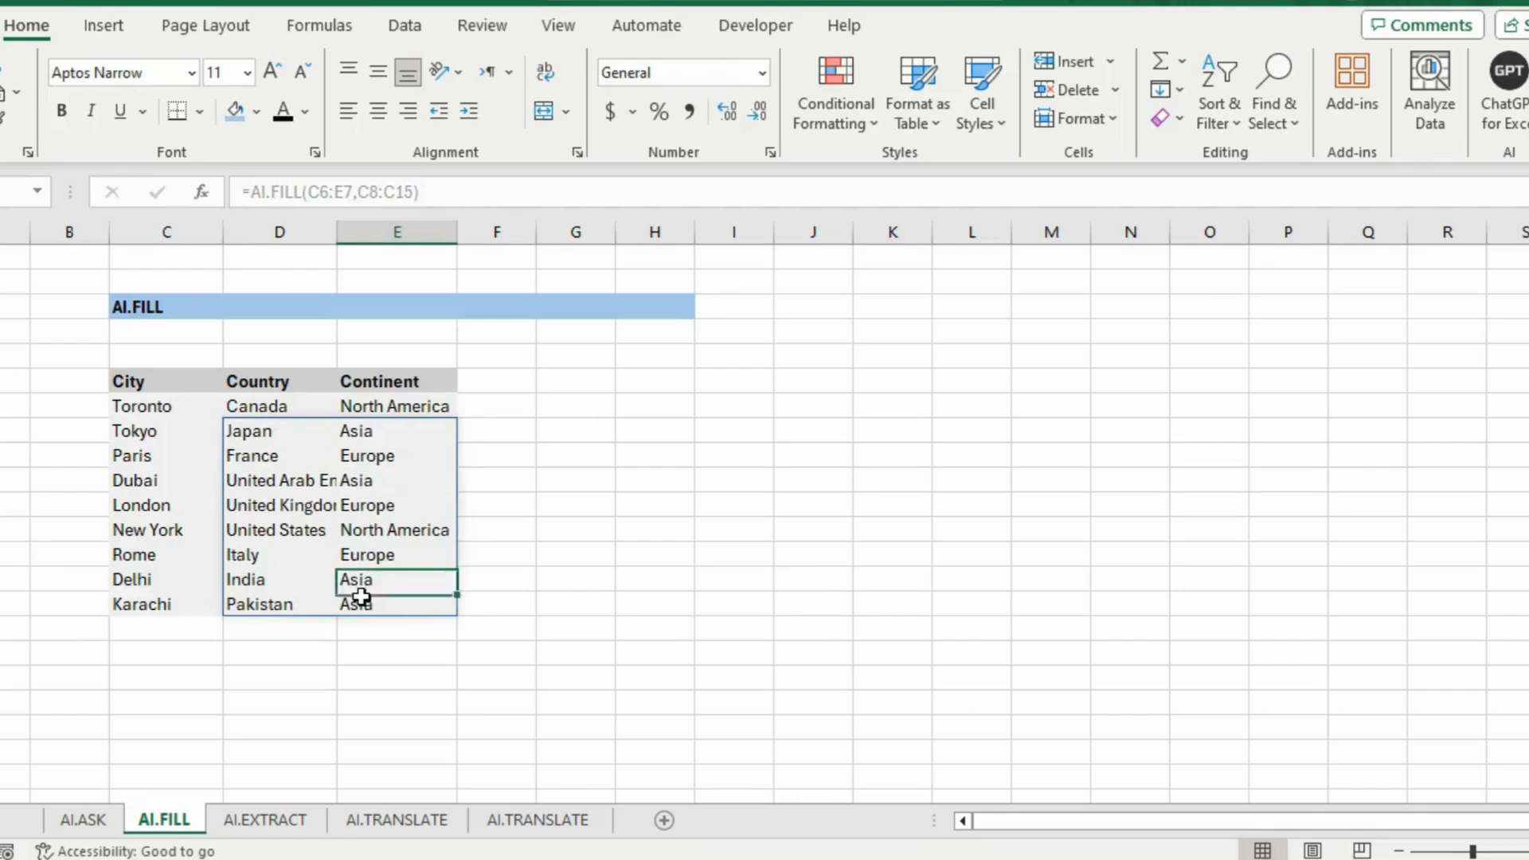
left_click(361, 604)
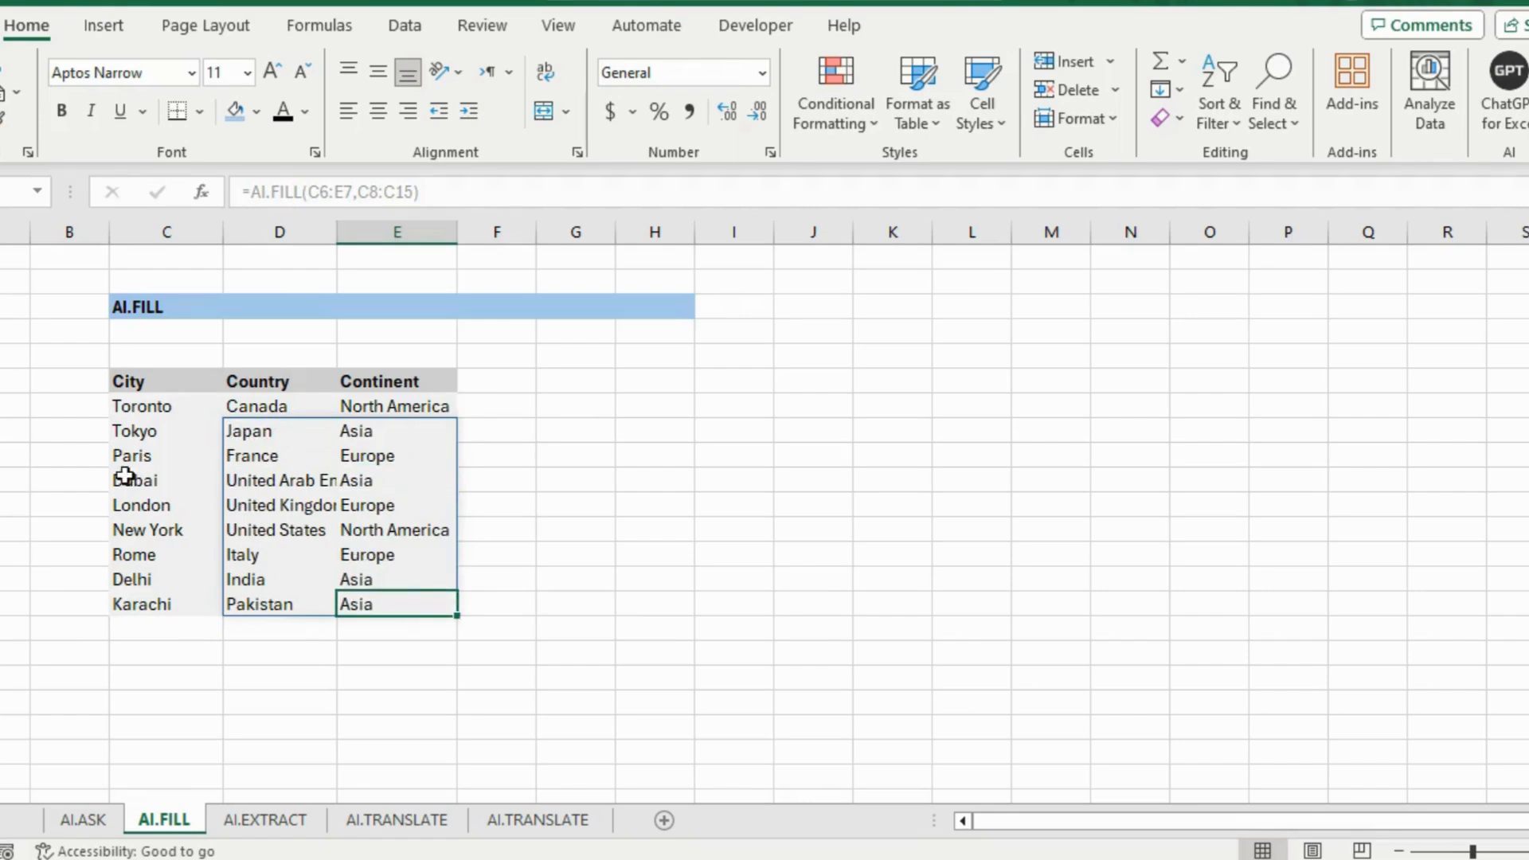
left_click(103, 512)
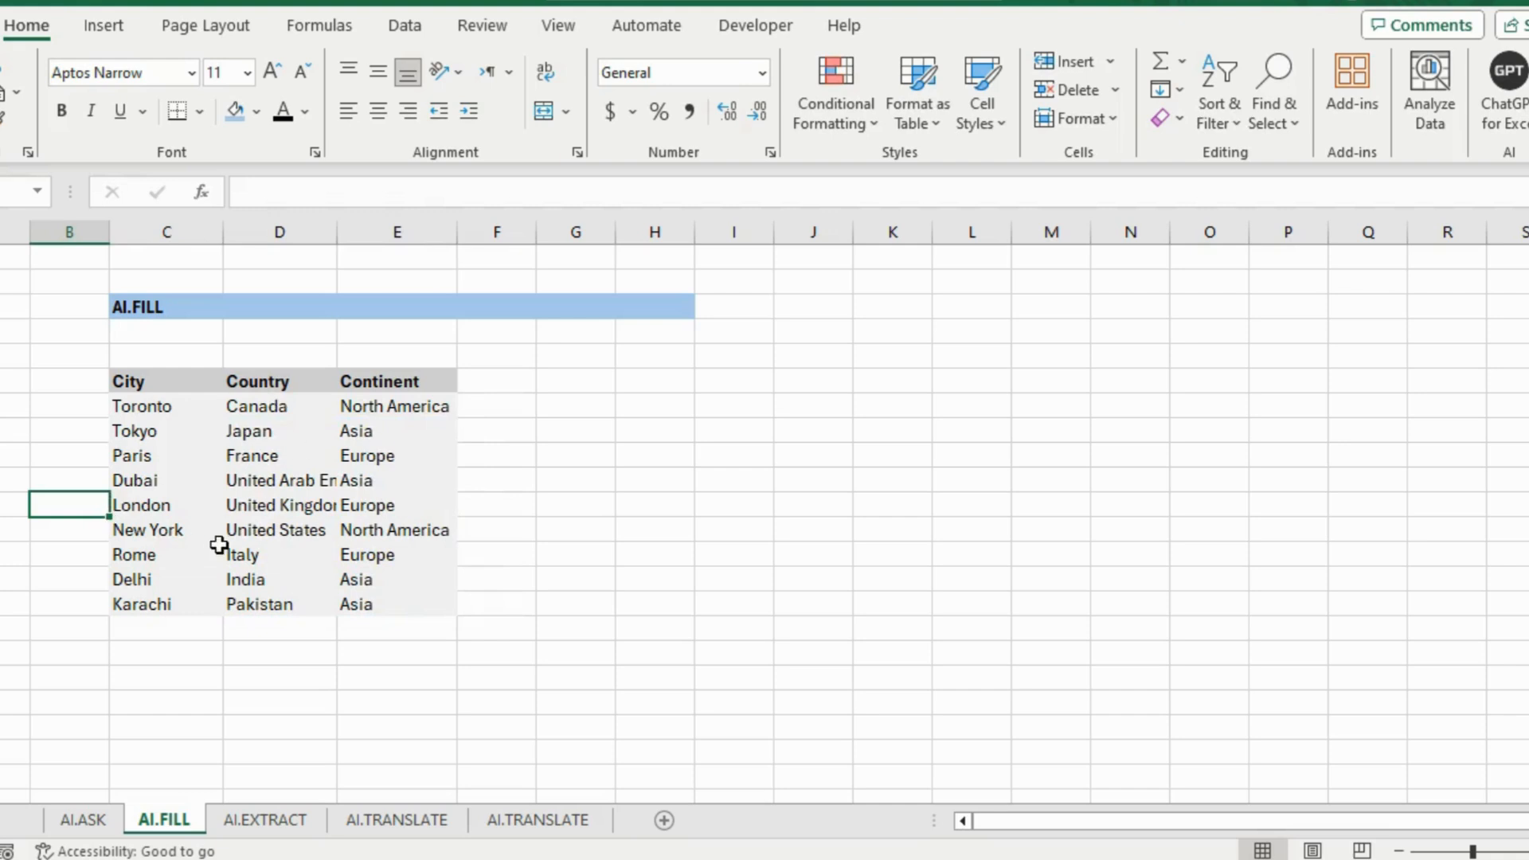
left_click(164, 305)
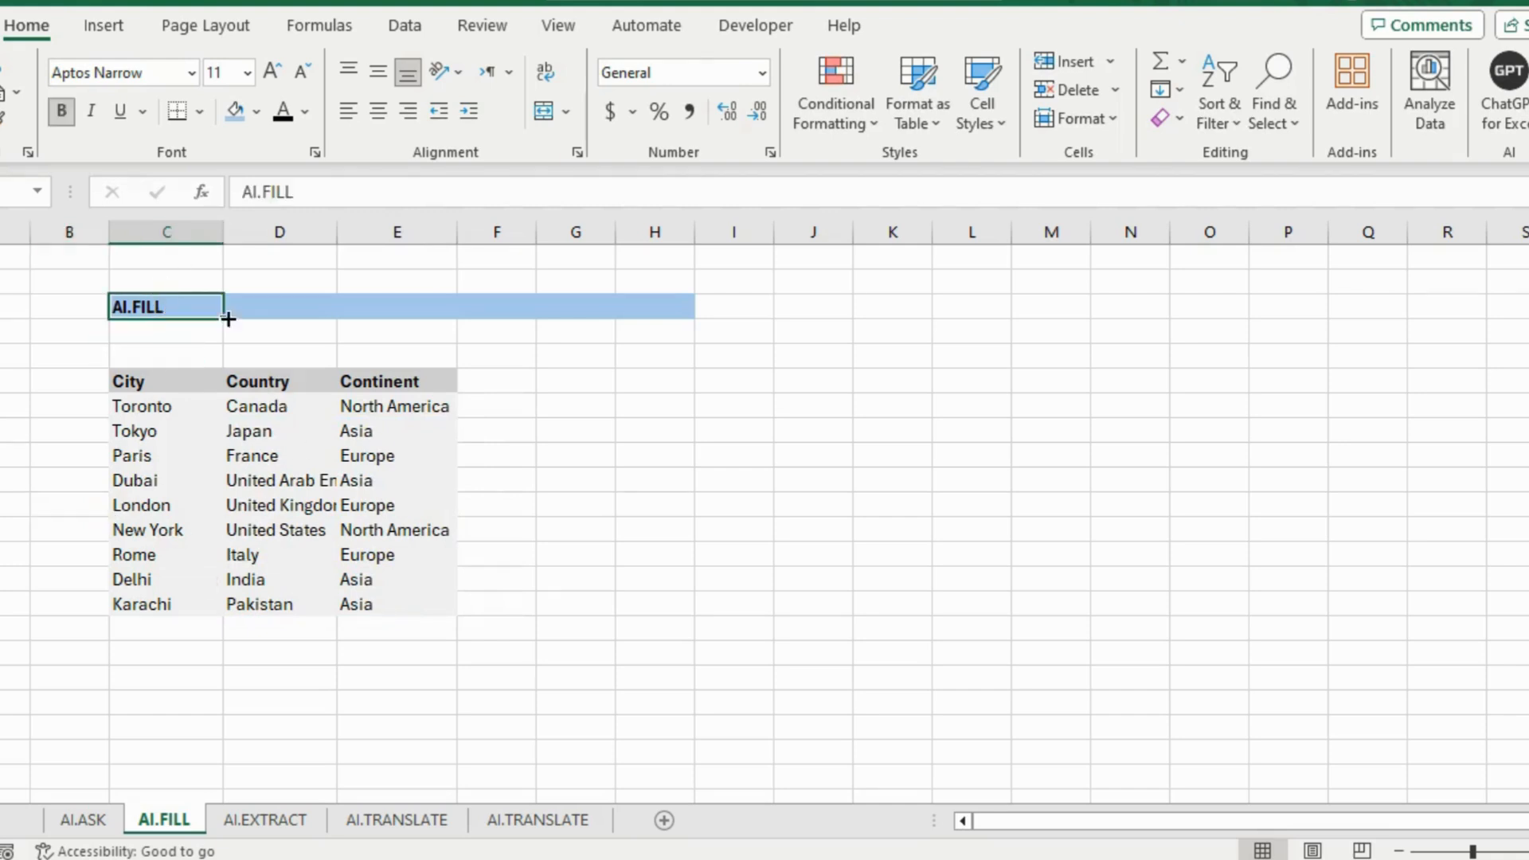
left_click(266, 823)
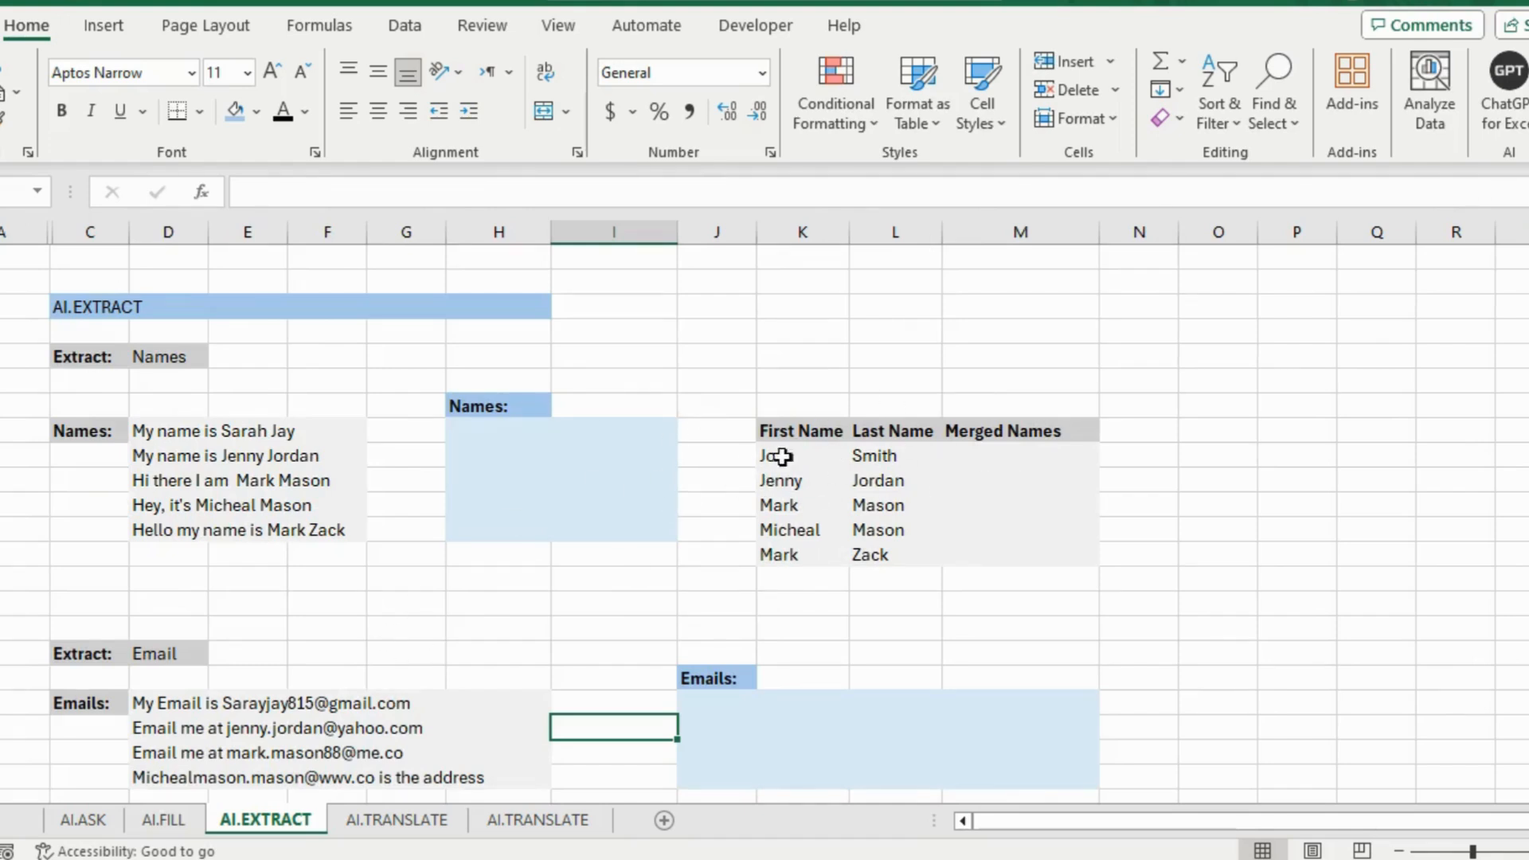
Type the first full name under Merged Names and Flash Fill the rest with Ctrl+E
left_click_drag(792, 431, 788, 527)
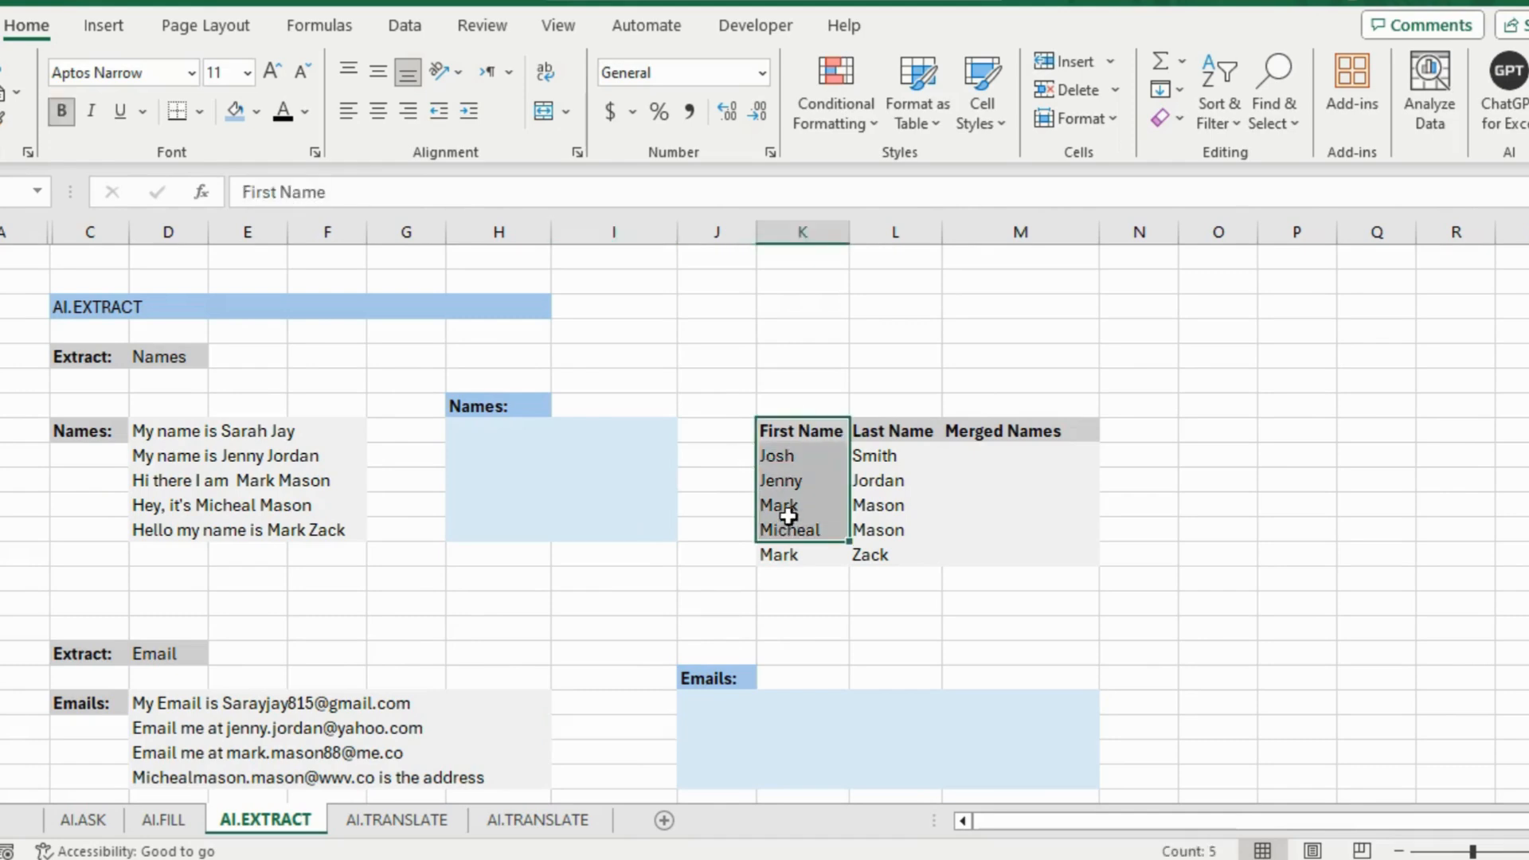
left_click_drag(884, 438, 890, 511)
left_click(987, 453)
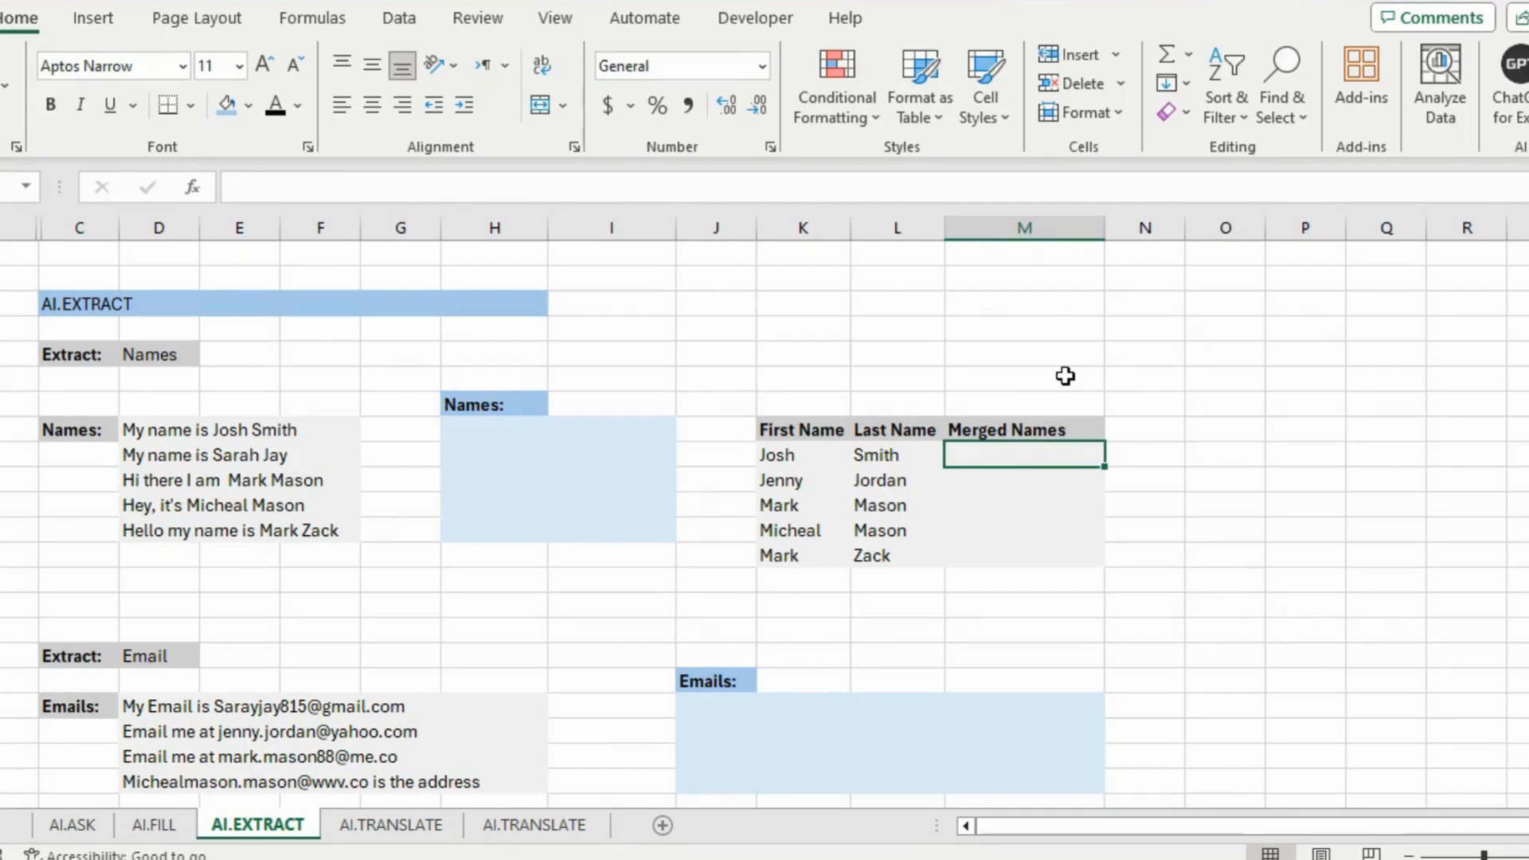
type("Josh Smith")
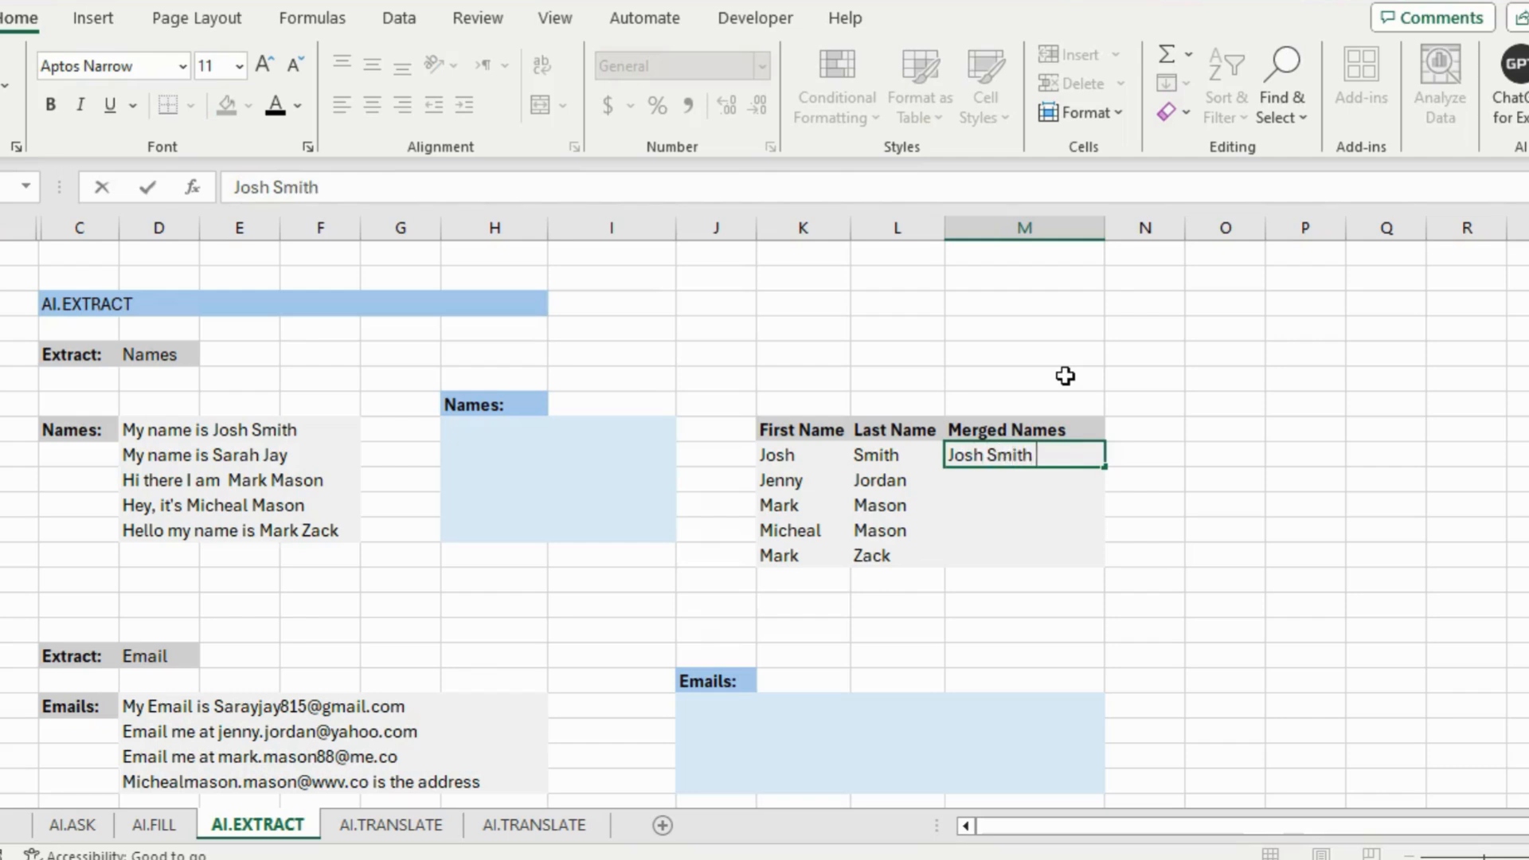
left_click(885, 460)
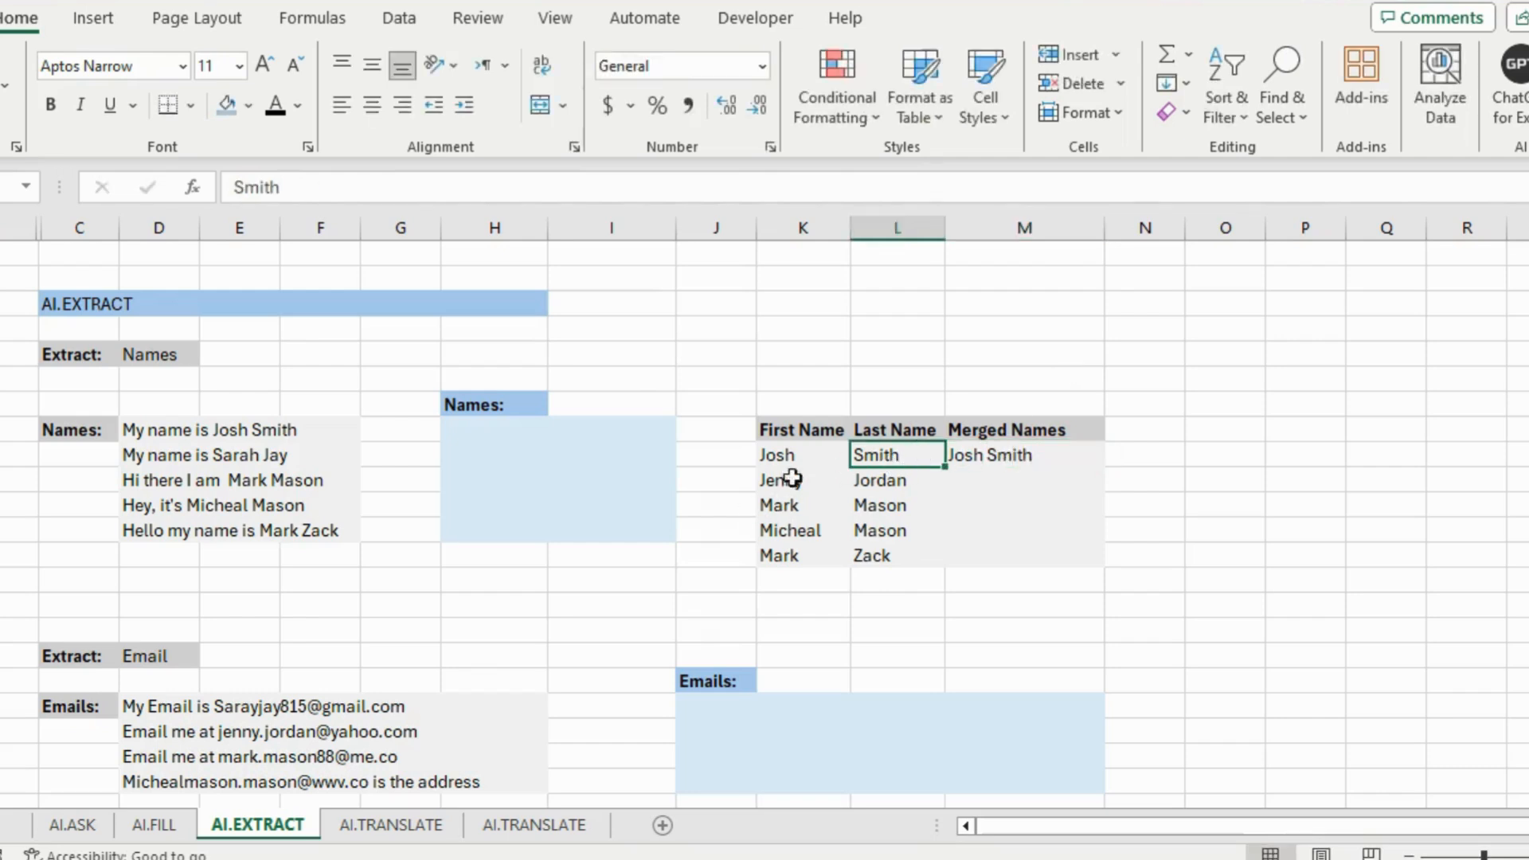
left_click(1048, 457)
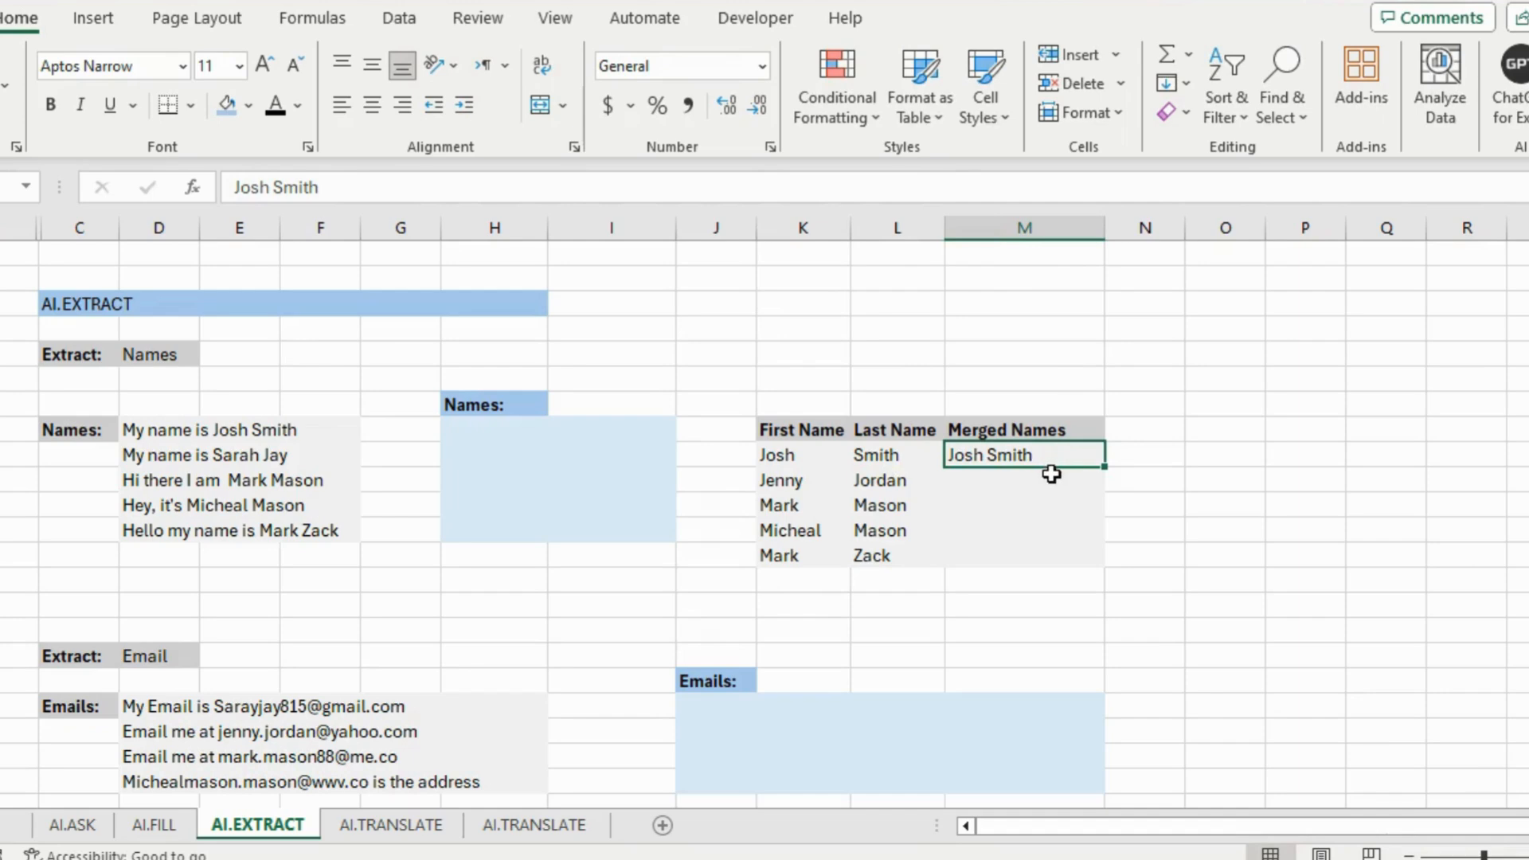
left_click(1044, 477)
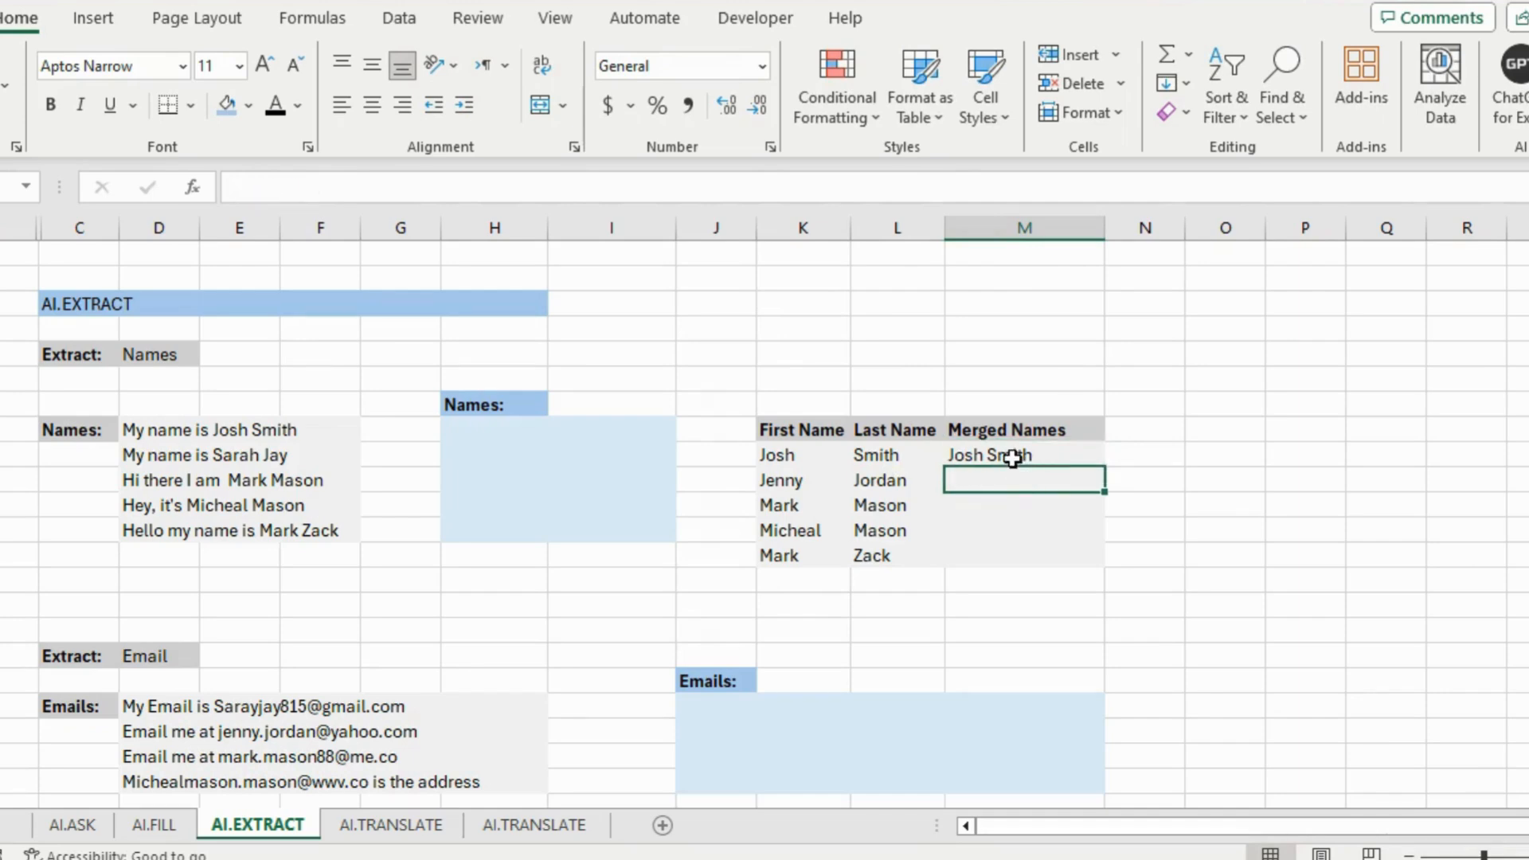
key("ctrl+e")
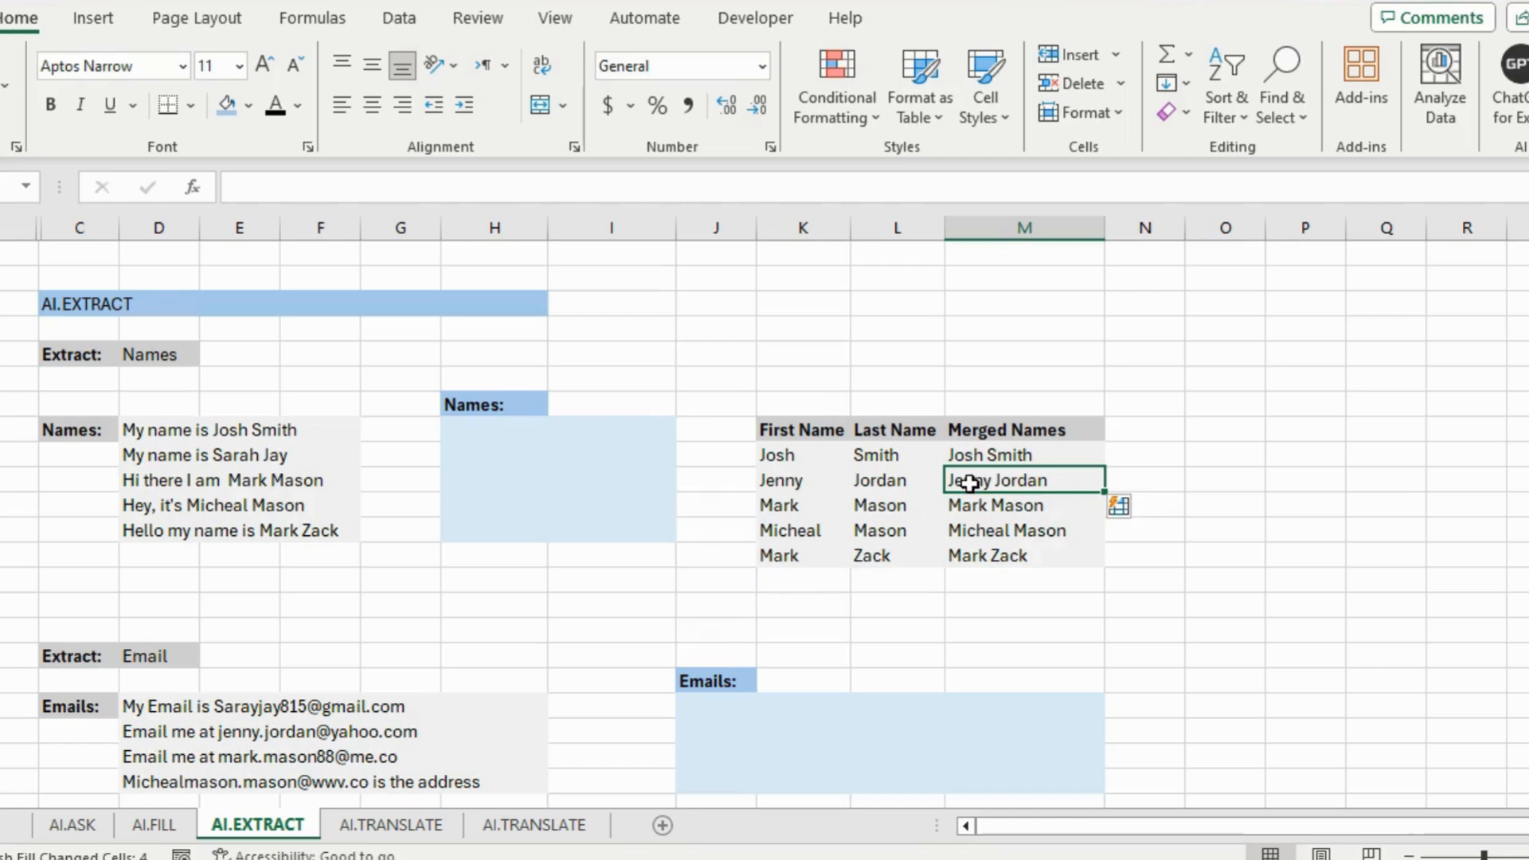
left_click(485, 433)
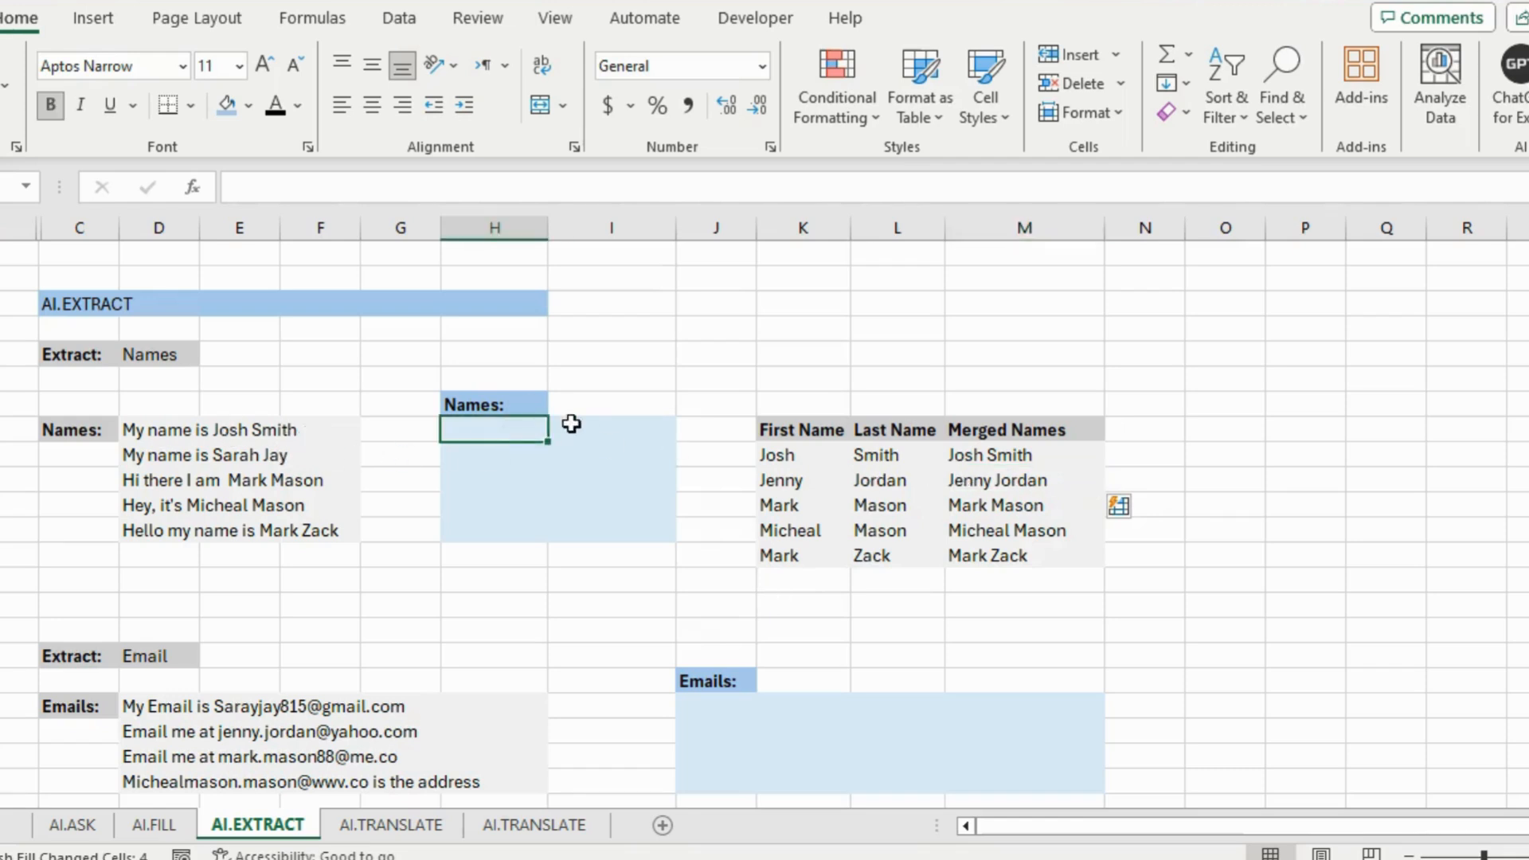
type("Josh smith")
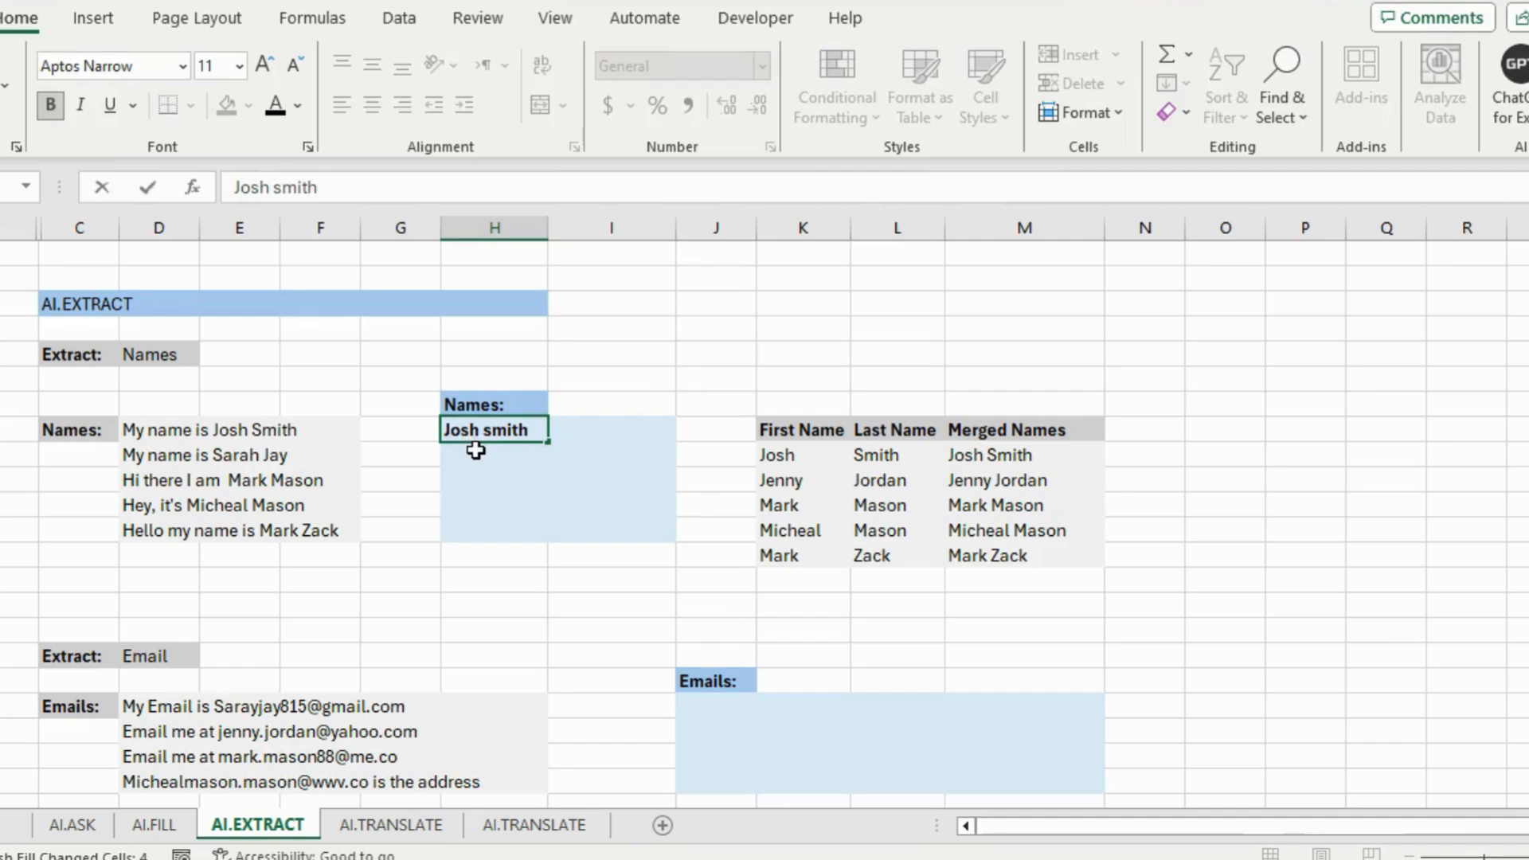
left_click(475, 450)
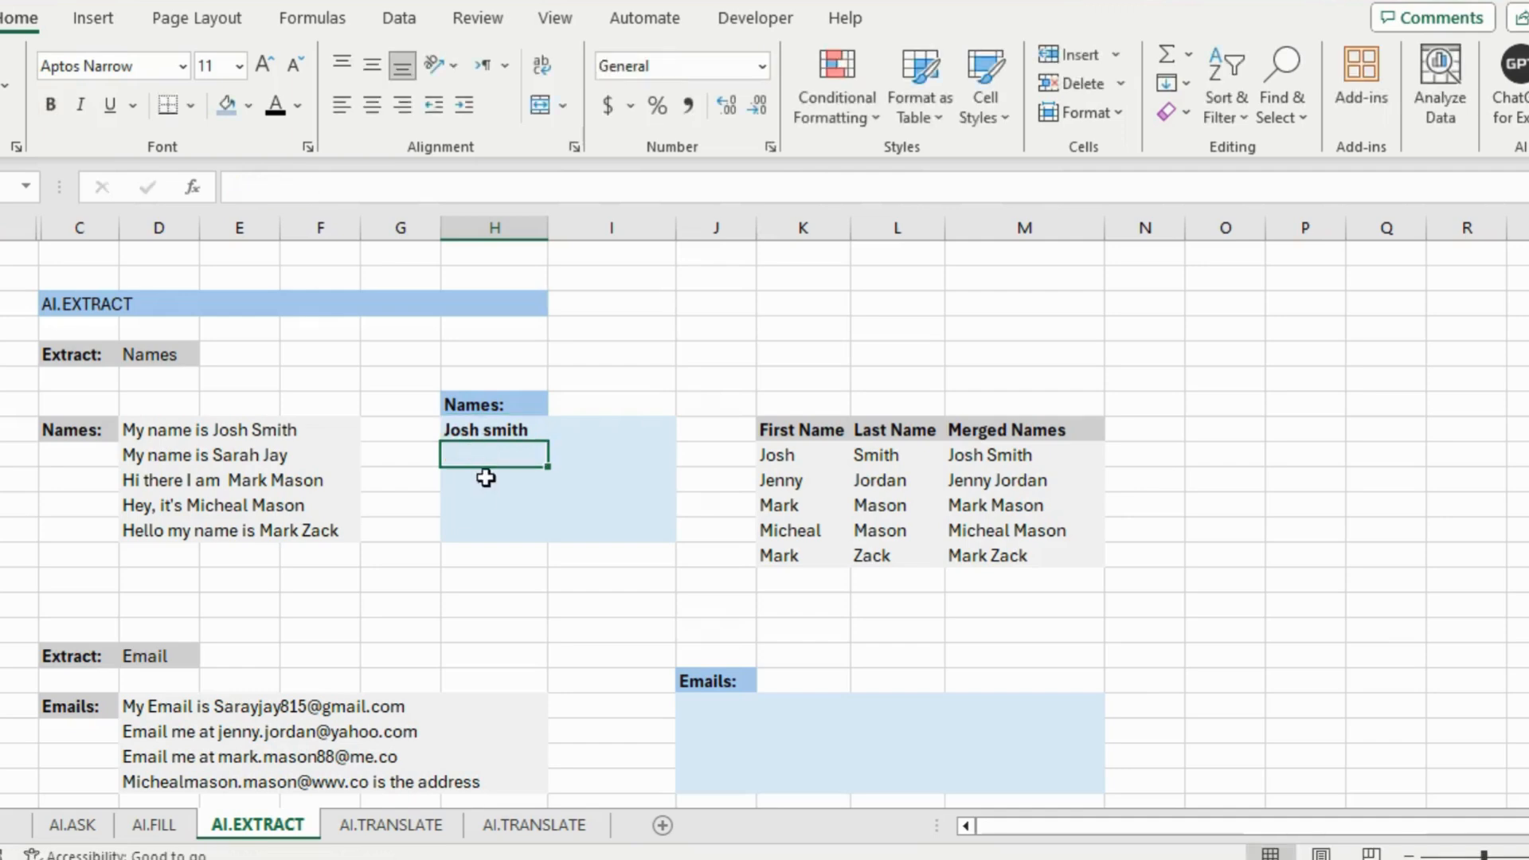
left_click(494, 430)
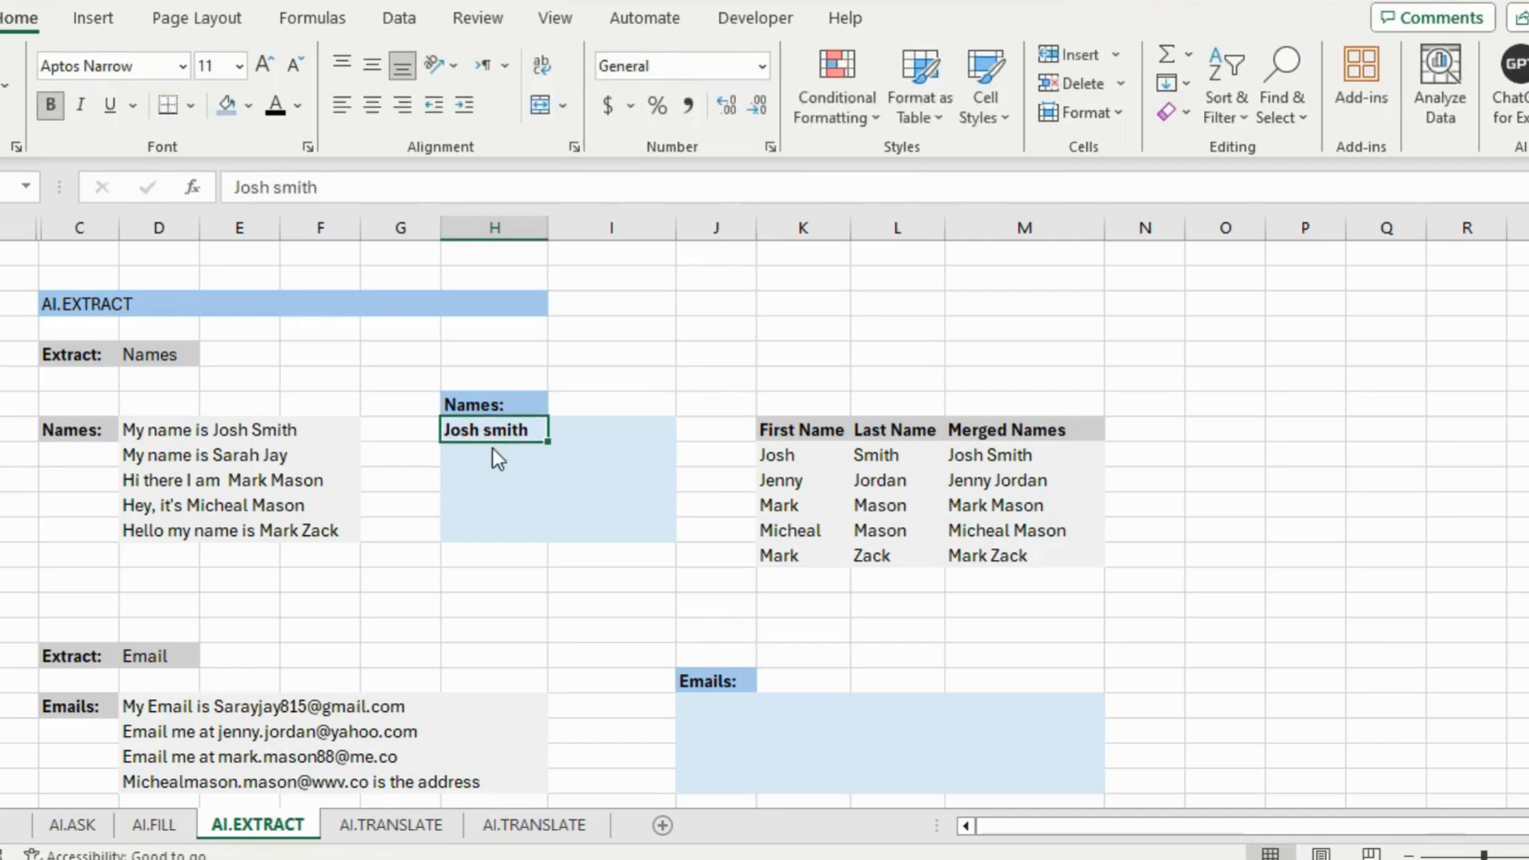
left_click(500, 456)
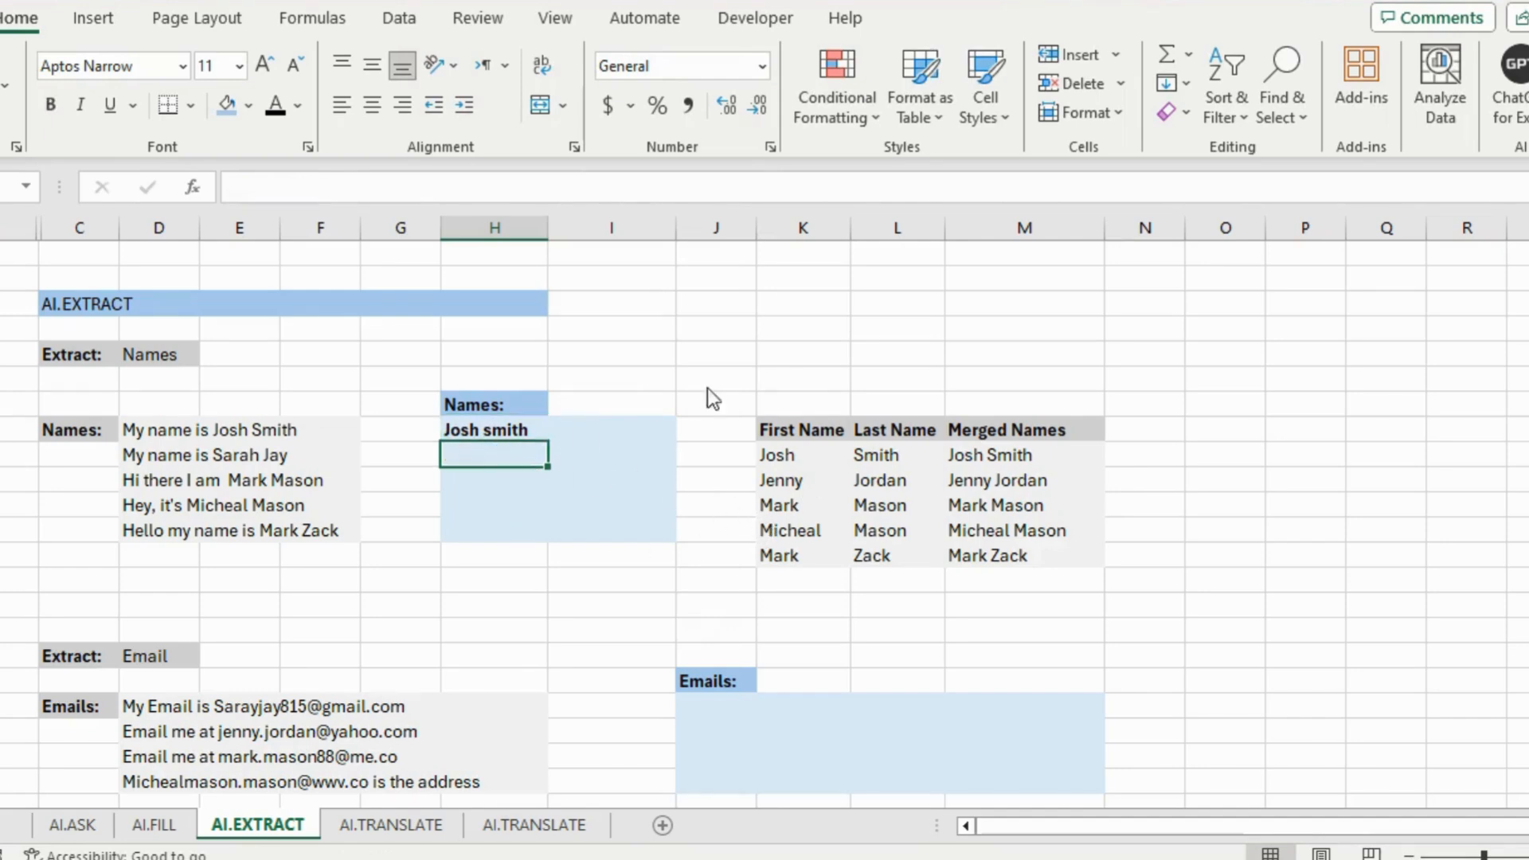
left_click(536, 432)
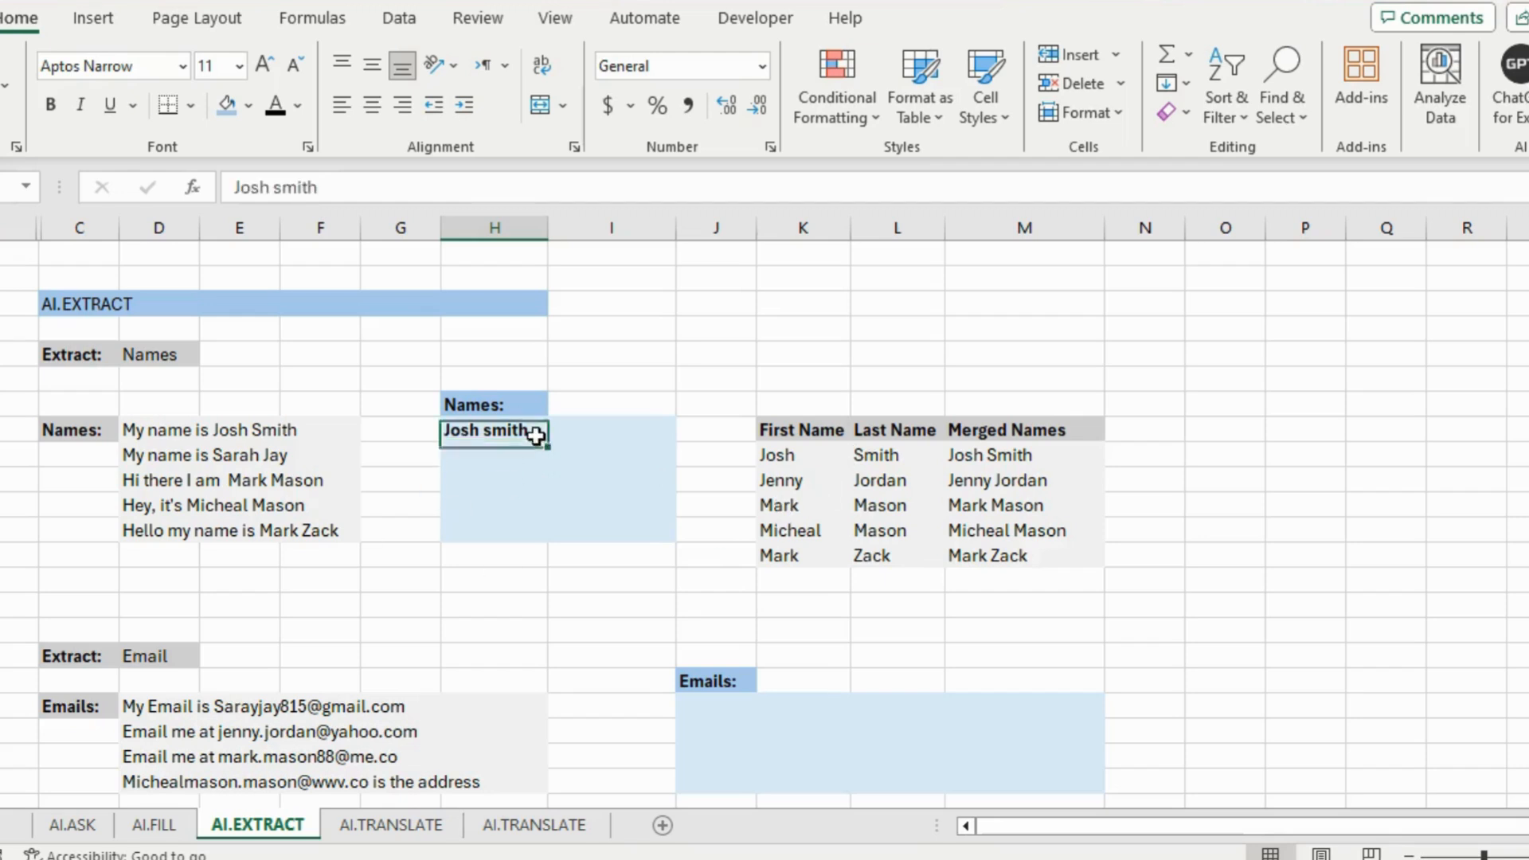
left_click_drag(333, 186, 236, 186)
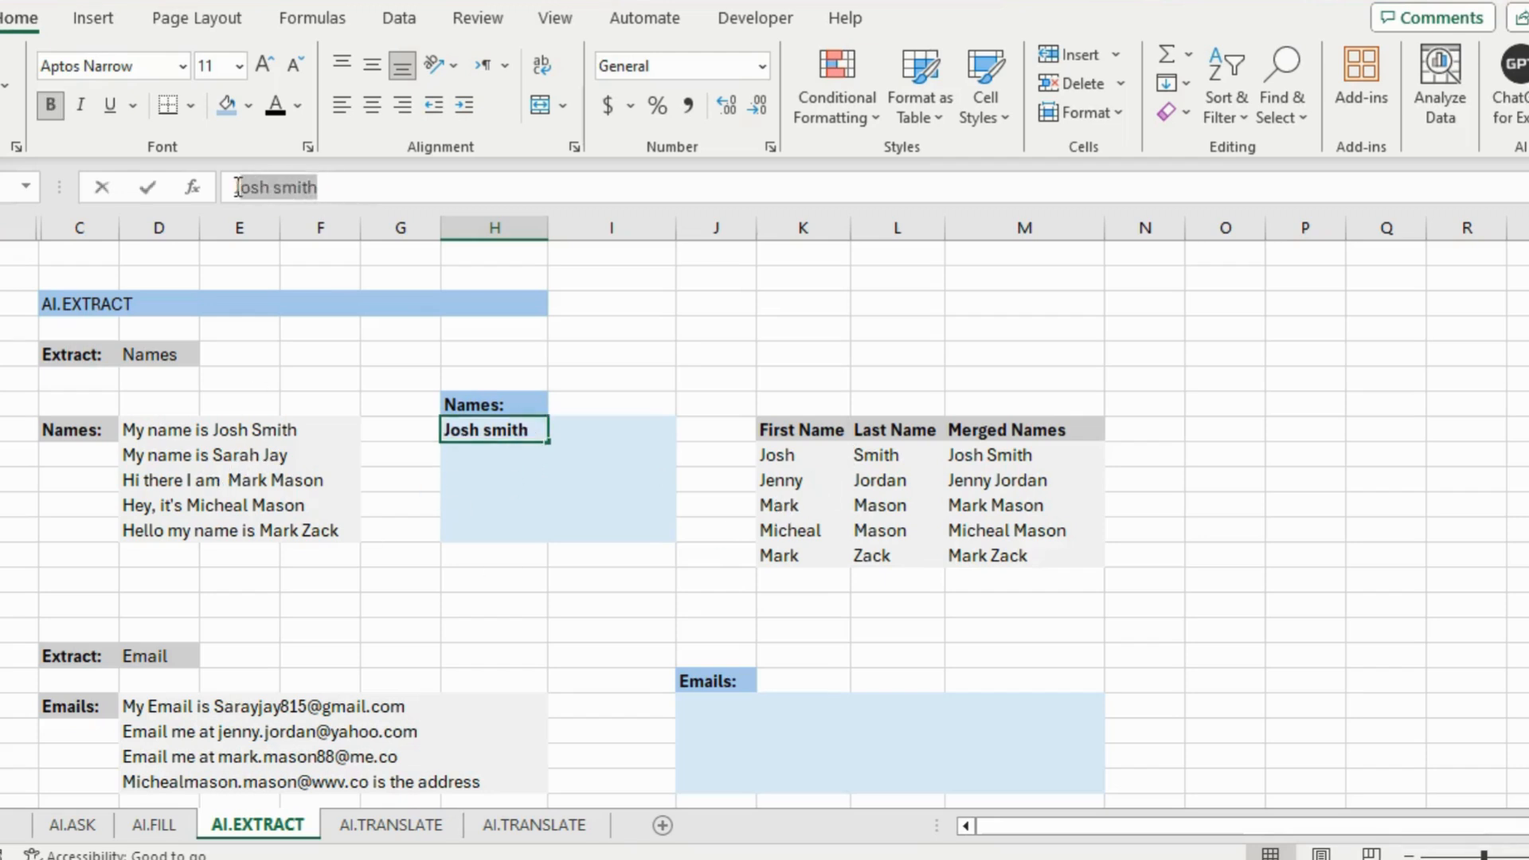
key("BackSpace")
left_click(241, 531)
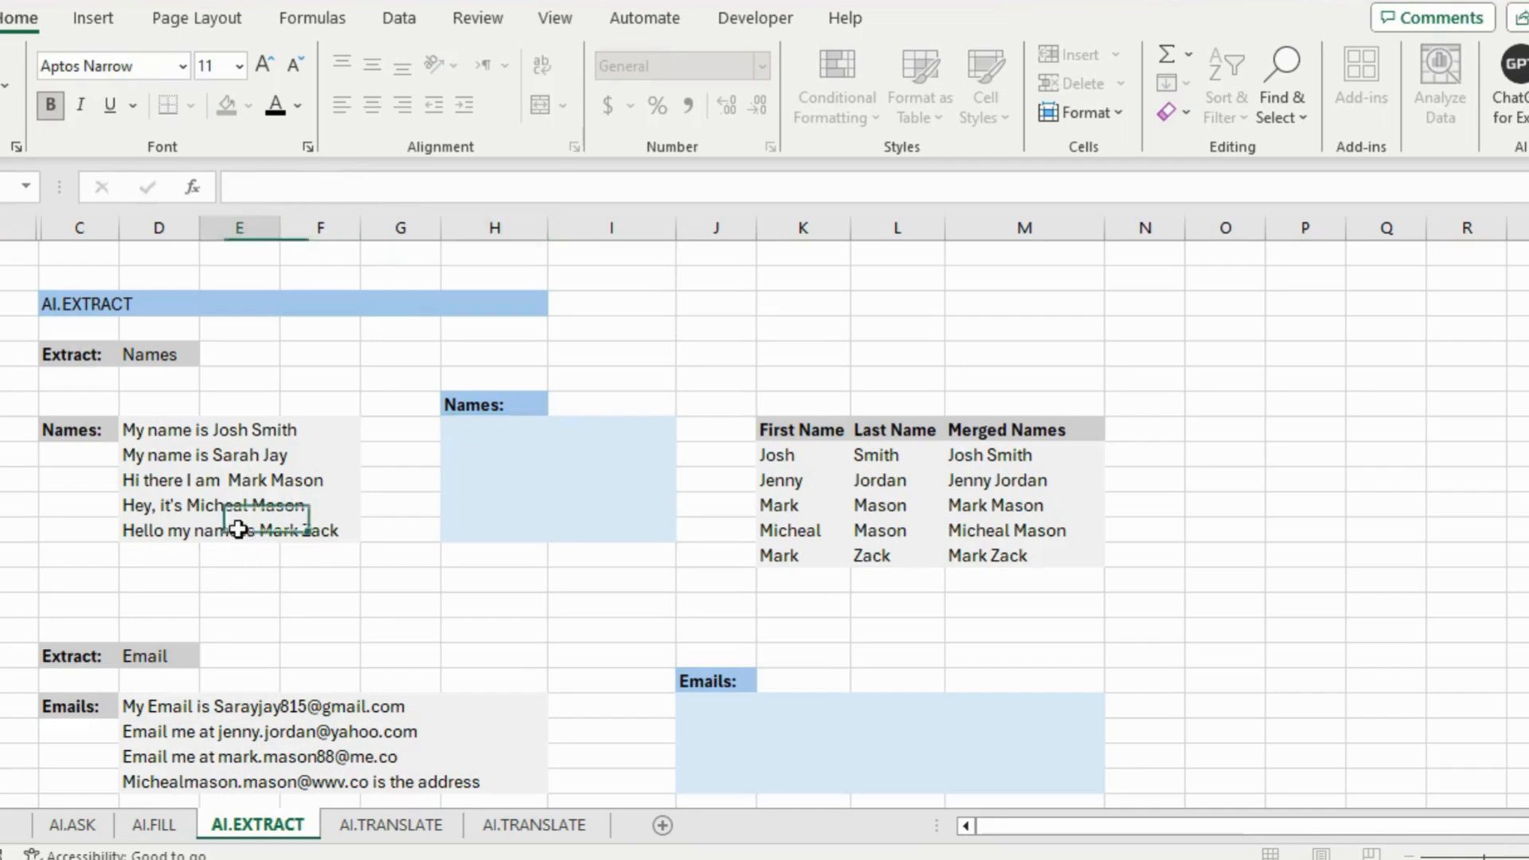
left_click(318, 505)
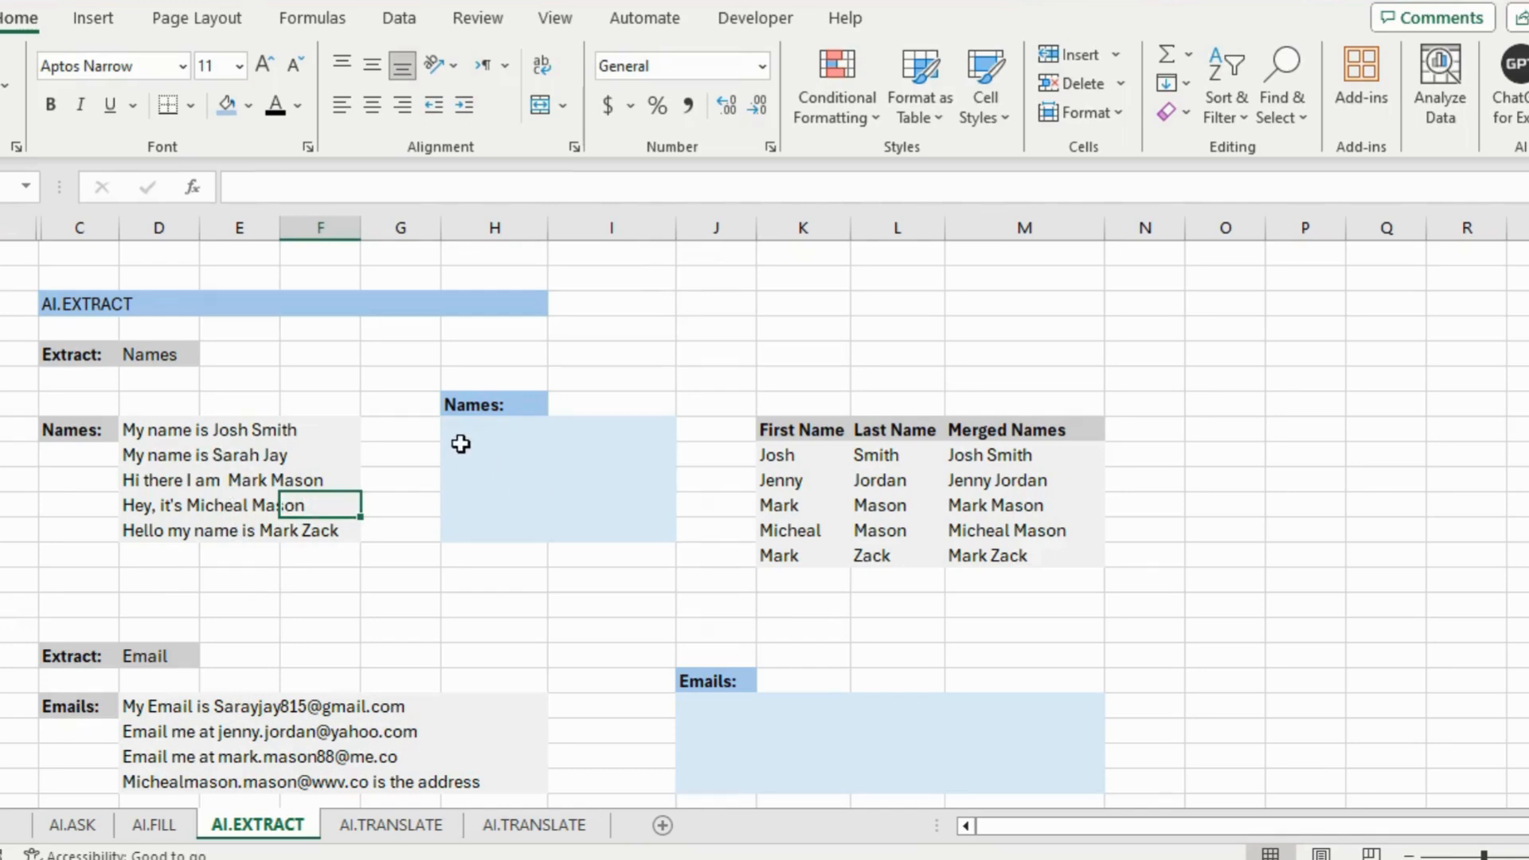
Enter =AI.EXTRACT(D8:F12,D5) in the first Names cell to list five extracted names
left_click(77, 305)
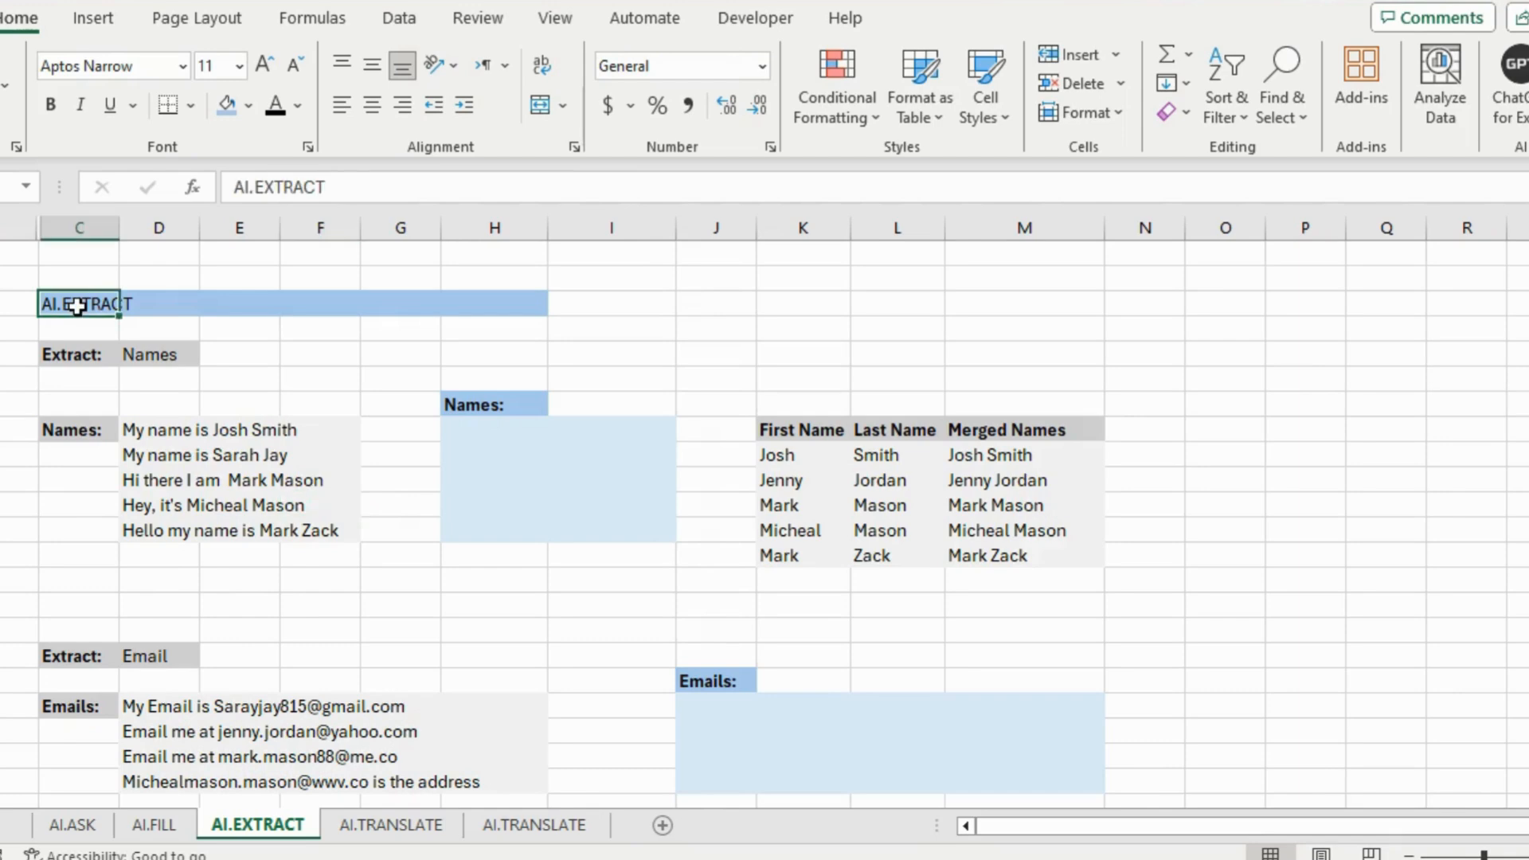
left_click(506, 437)
type("=")
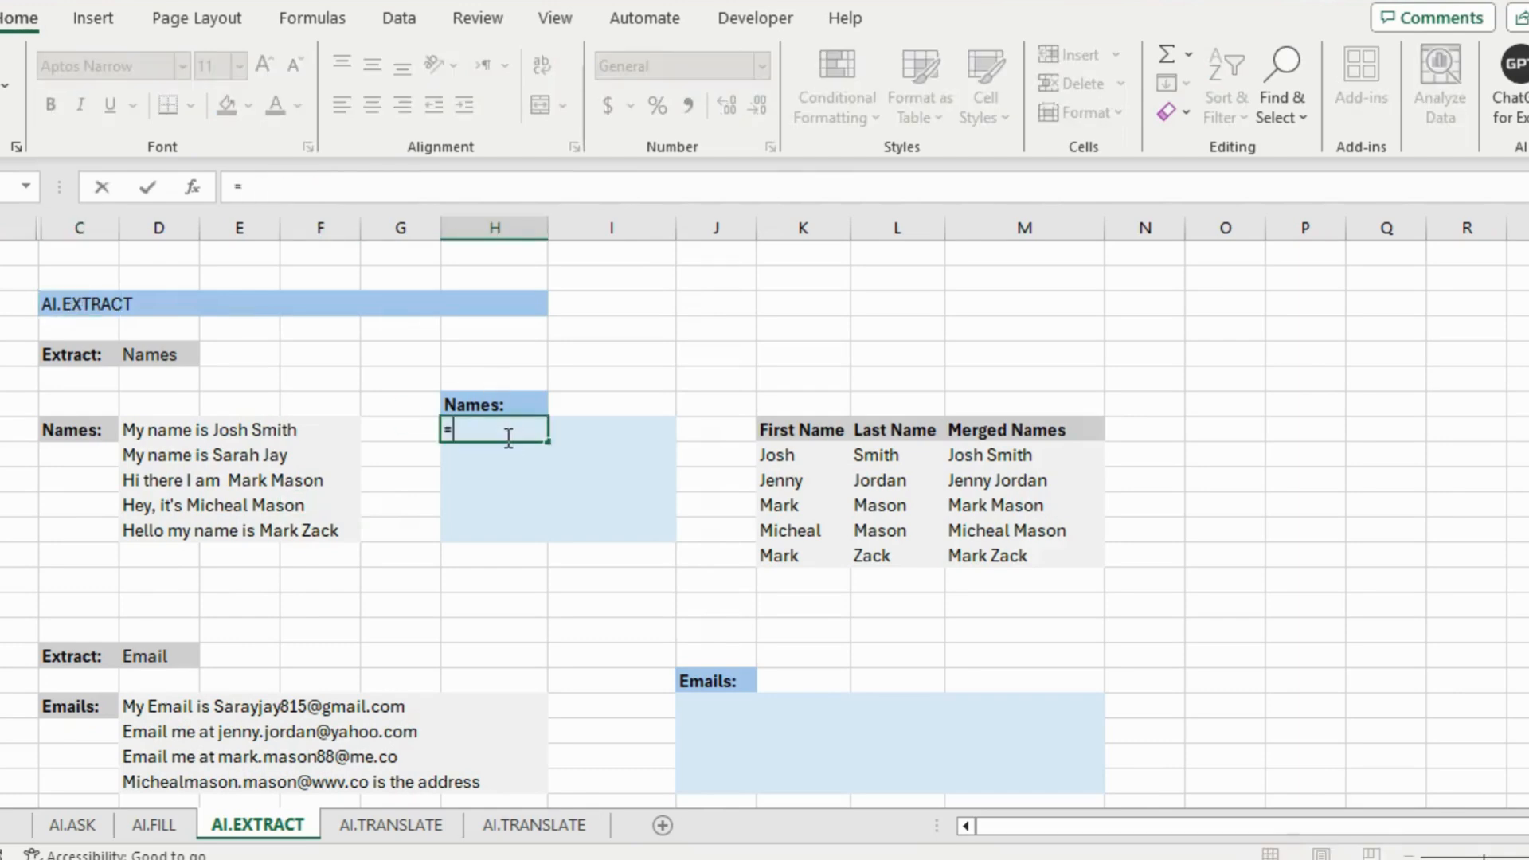
type("ai.extract")
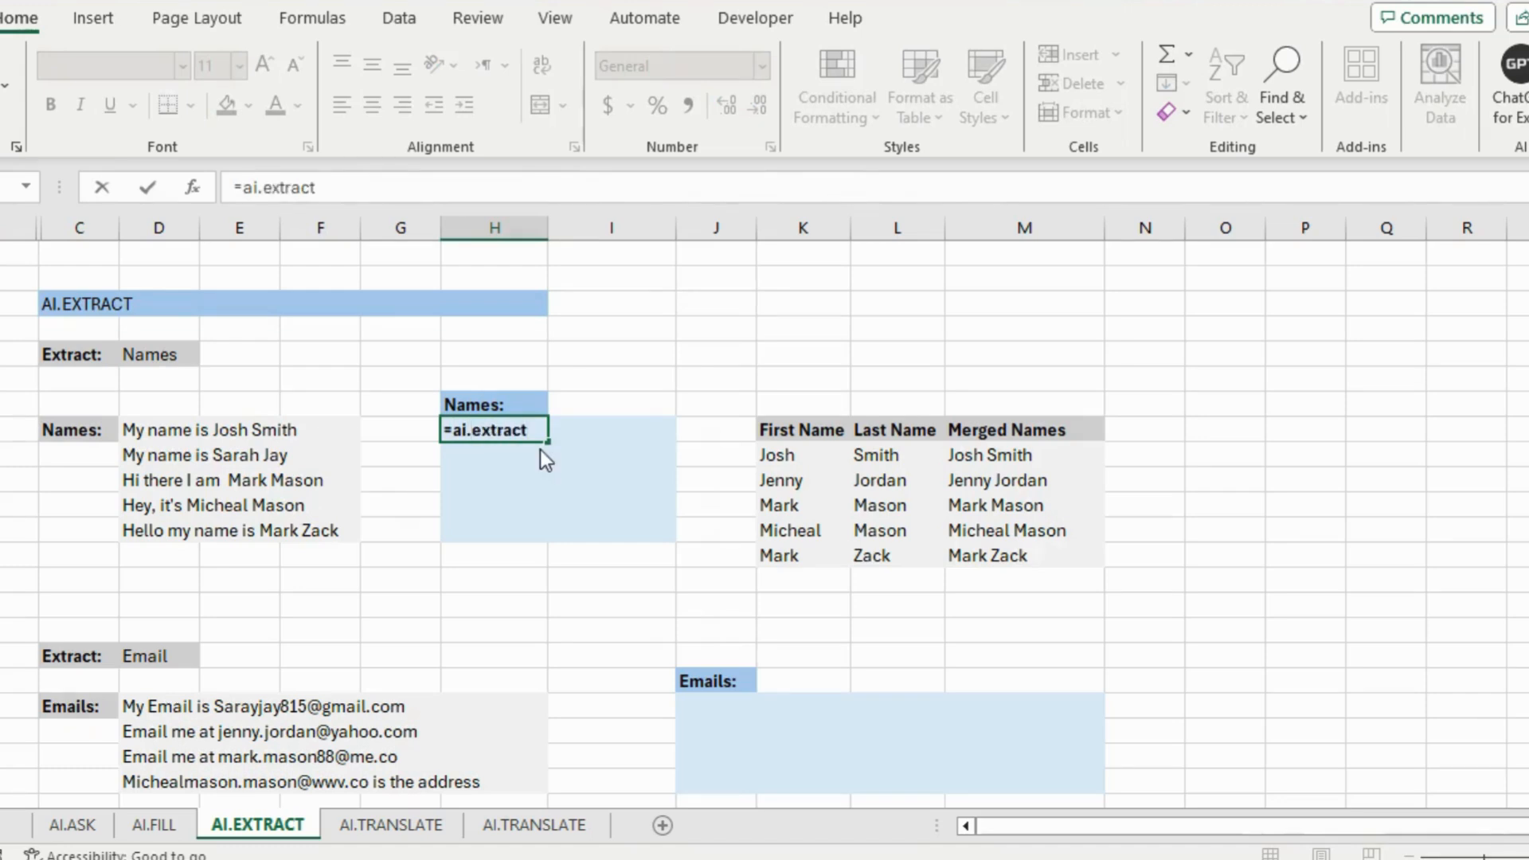
type("(")
left_click_drag(147, 434, 337, 529)
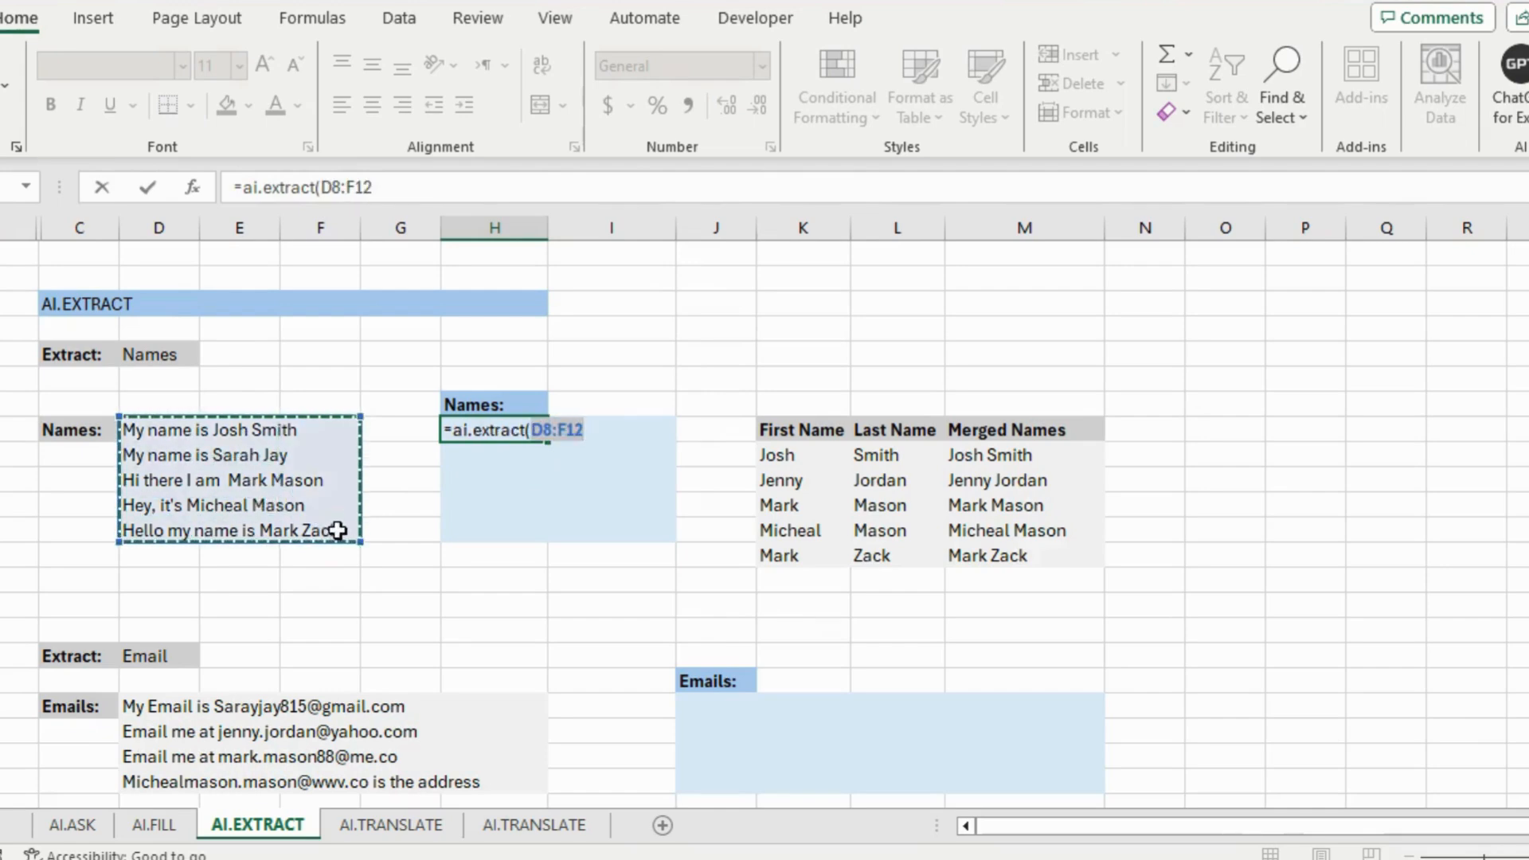
type(",")
left_click(167, 357)
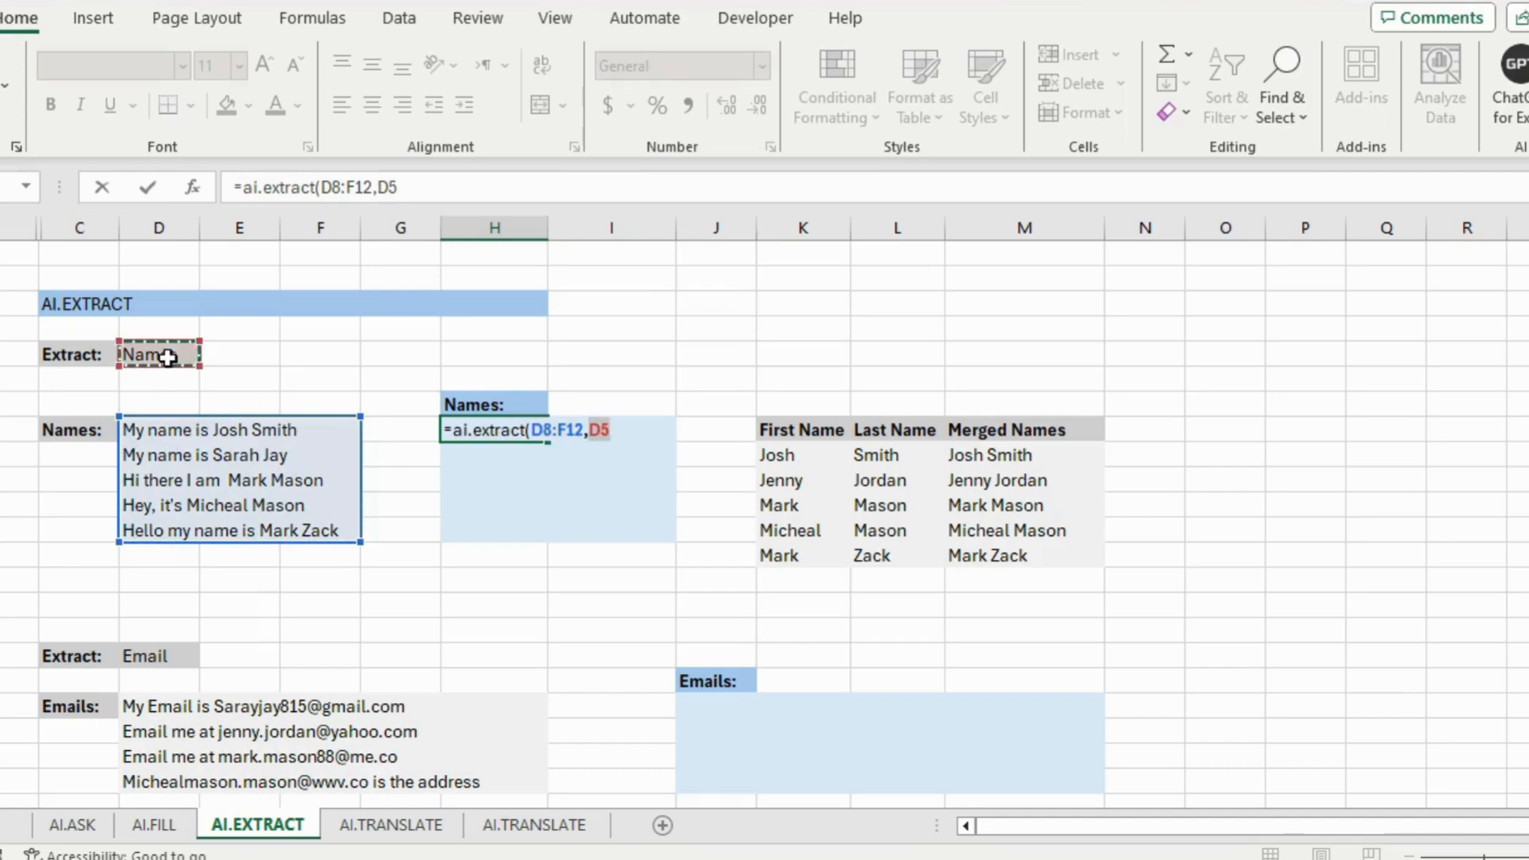
key("Return")
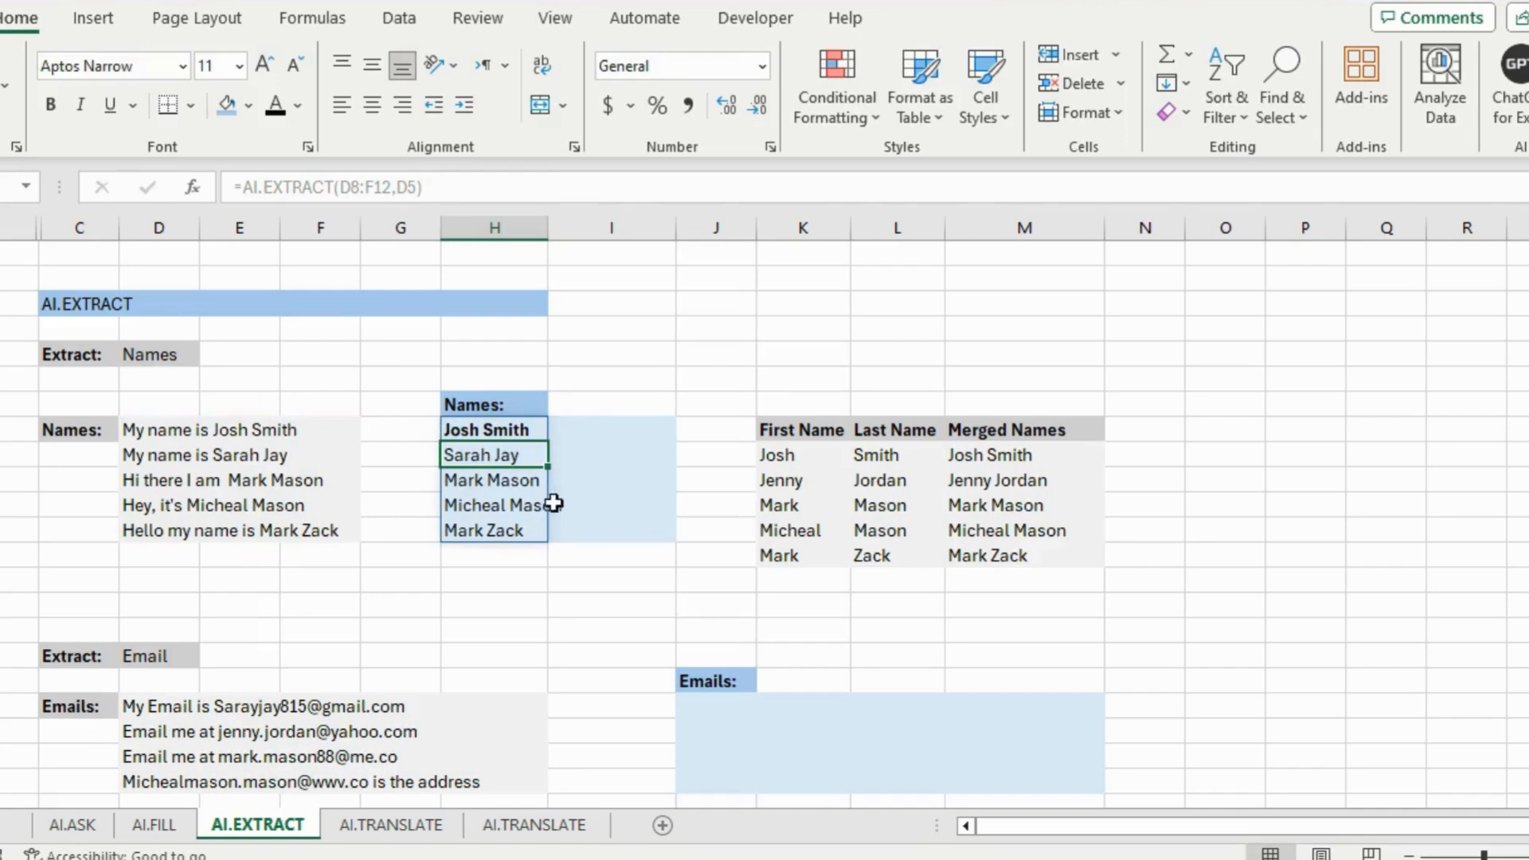
left_click(238, 484)
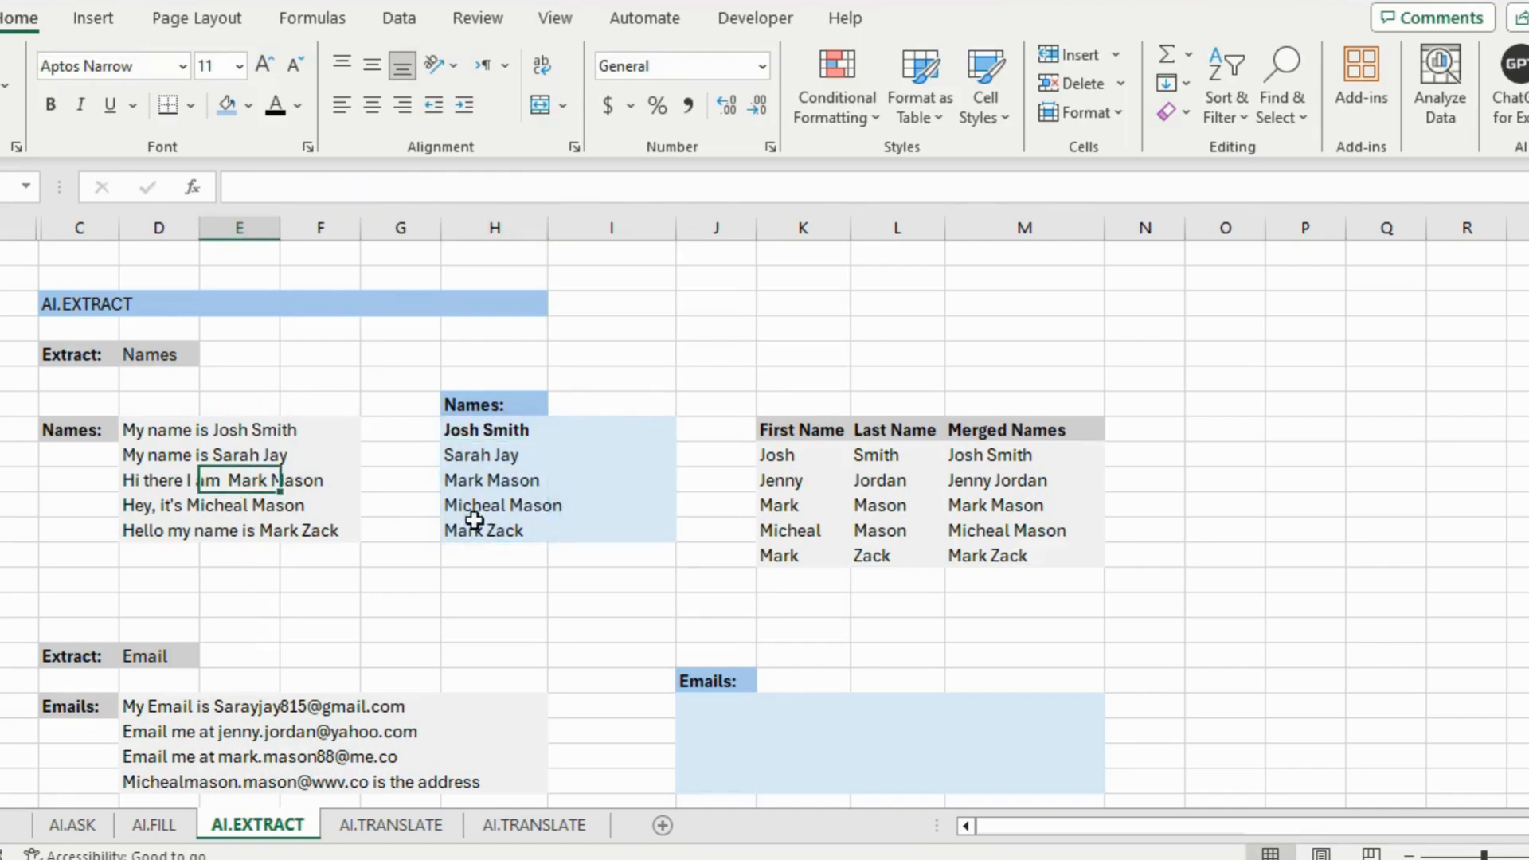
Review the four email-containing sentences in D19:H22
scroll(666, 648, "down", 3)
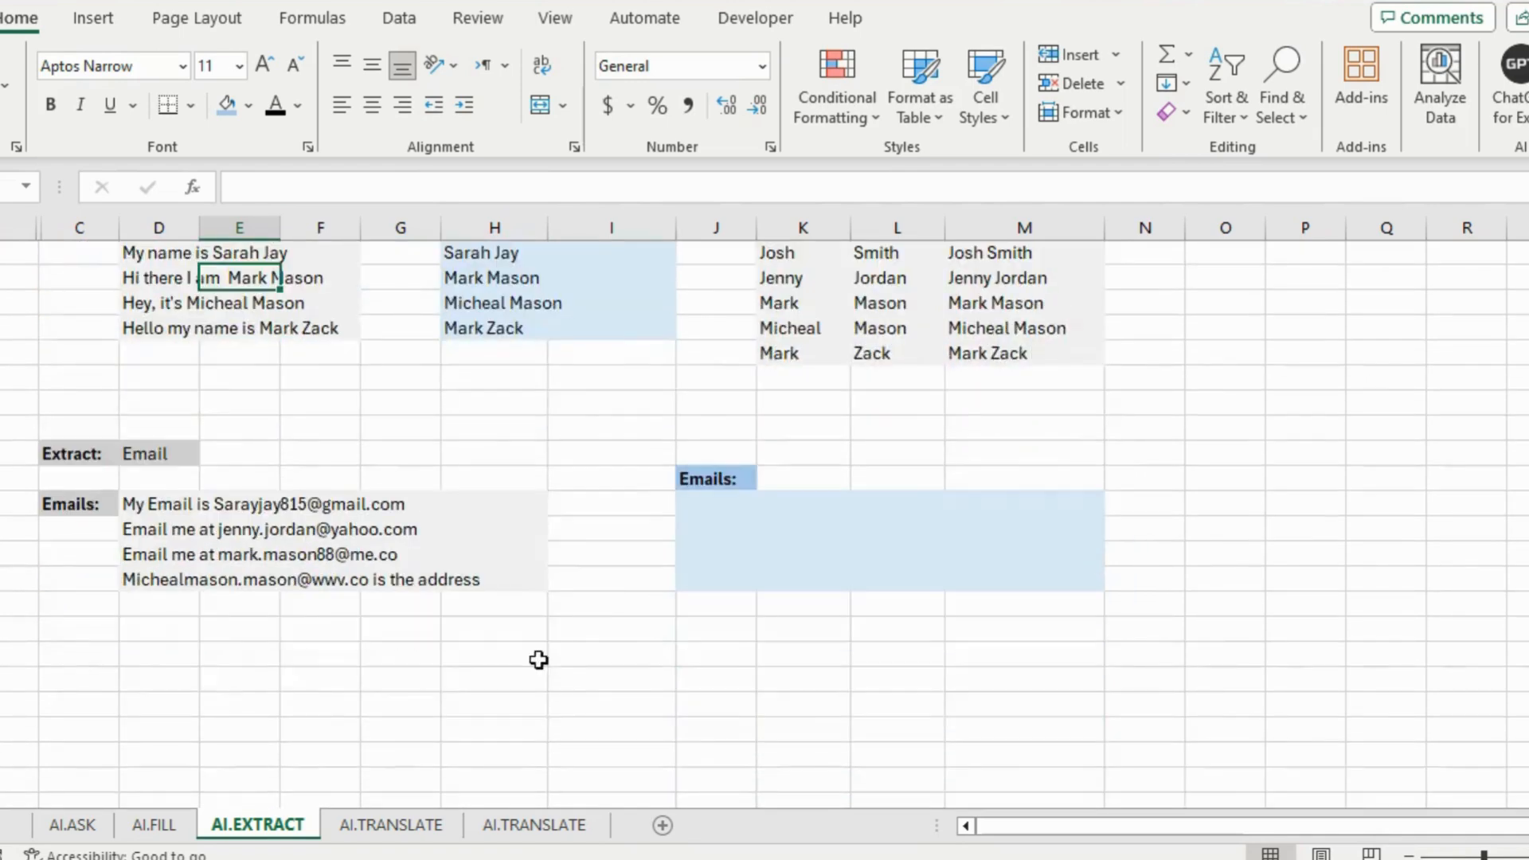
left_click_drag(196, 514, 491, 580)
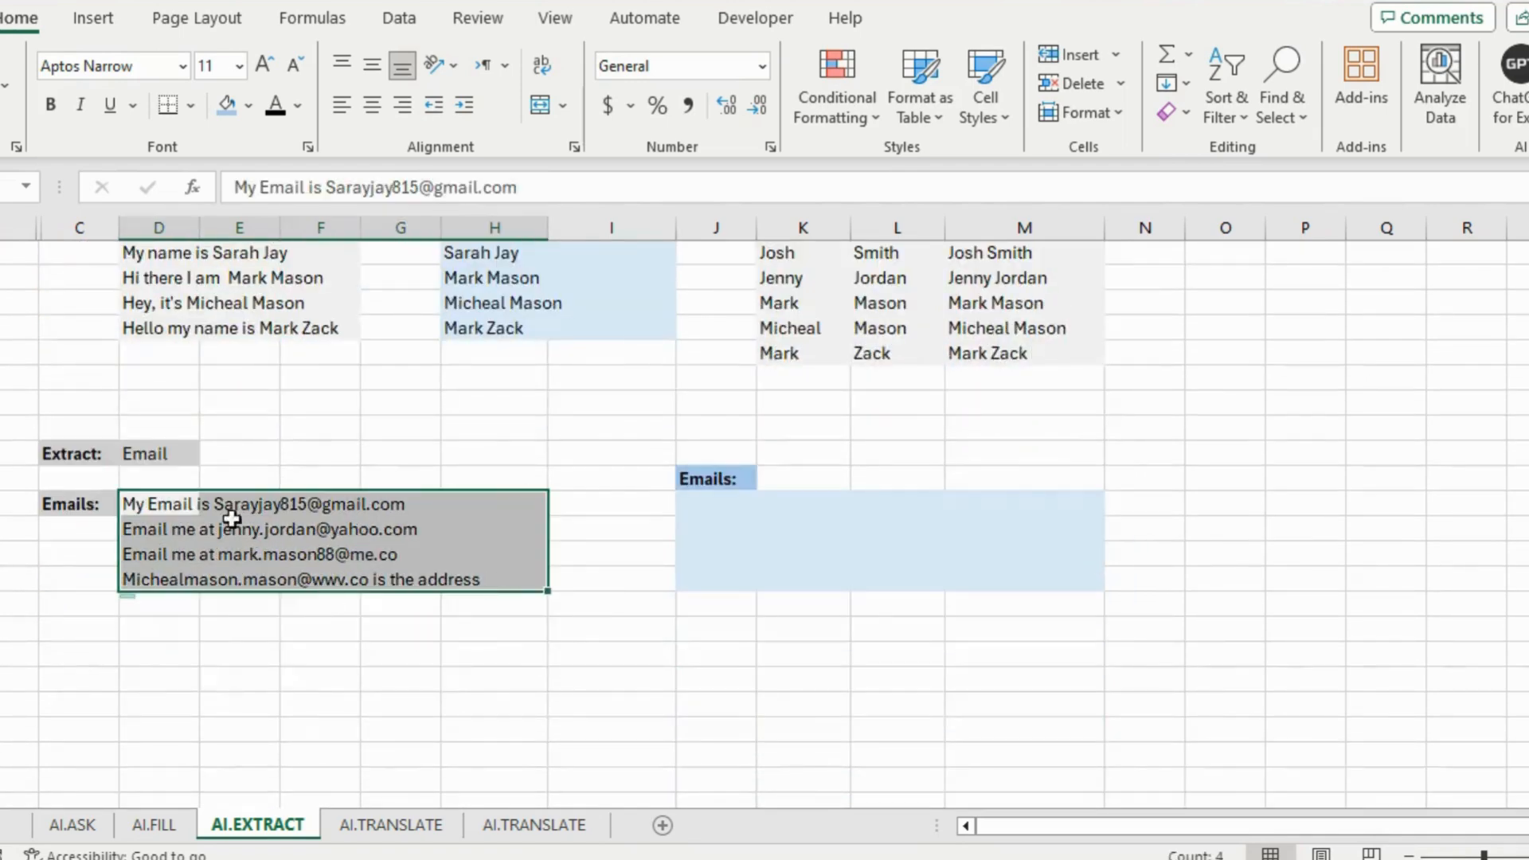
left_click(211, 547)
left_click(159, 505)
left_click(402, 505)
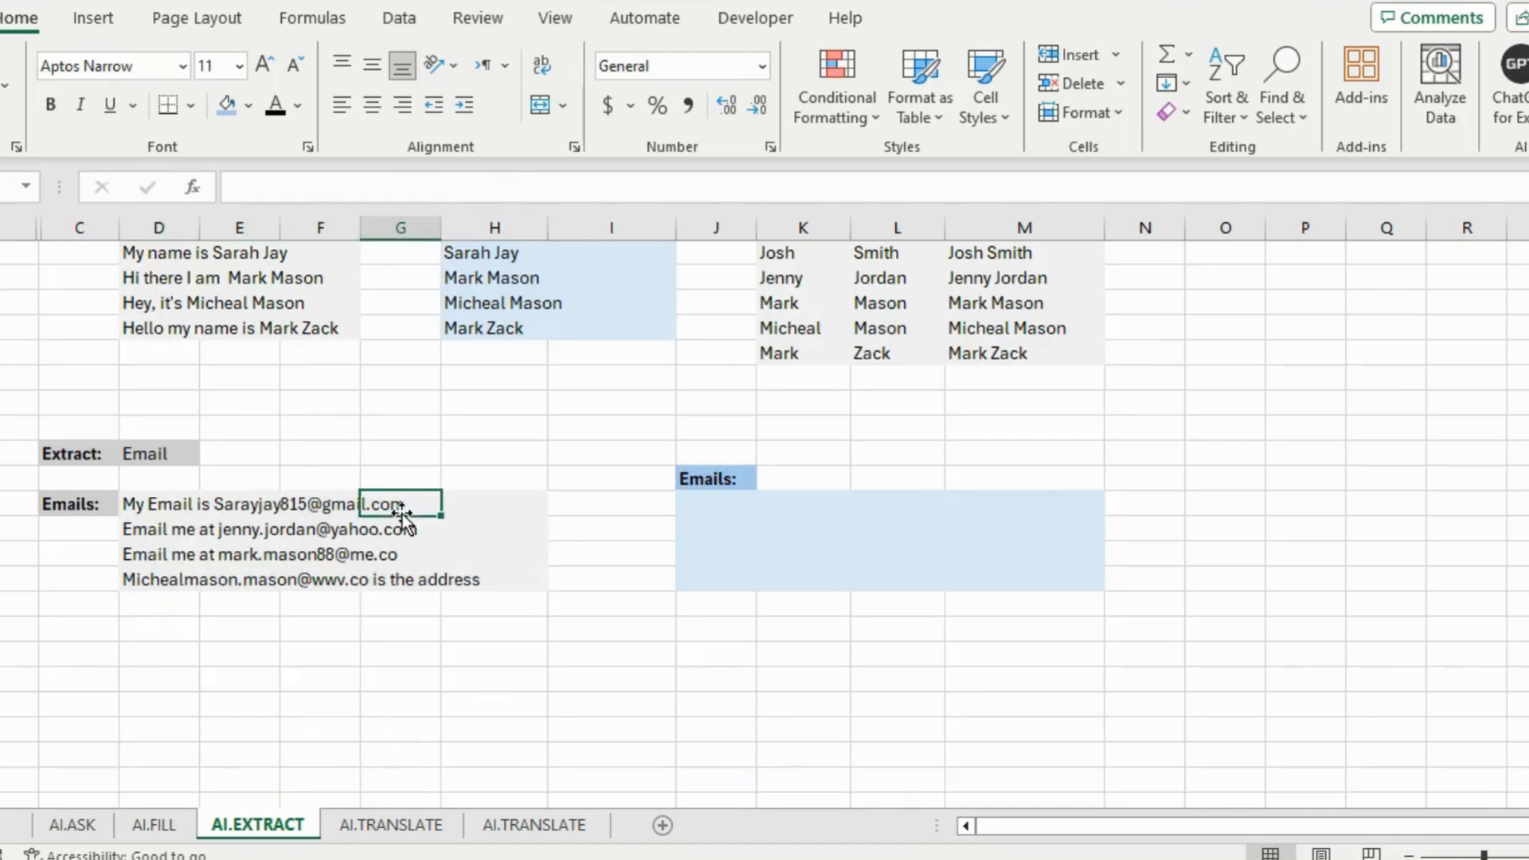
left_click(410, 579)
left_click(147, 580)
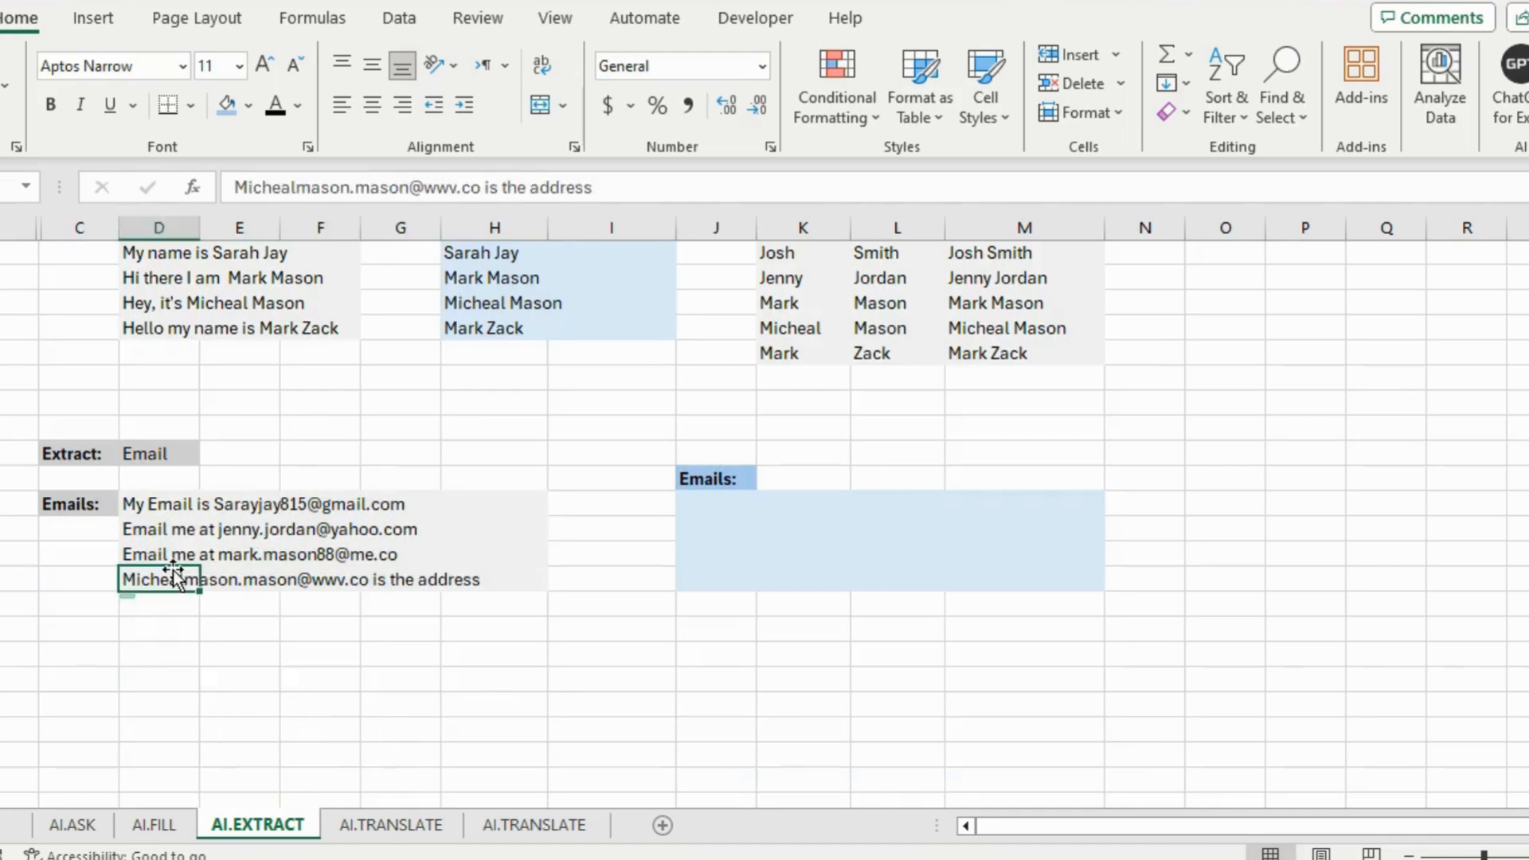
Enter =AI.EXTRACT(D19:H22,D17) in J16 to pull out the four email addresses
left_click(717, 504)
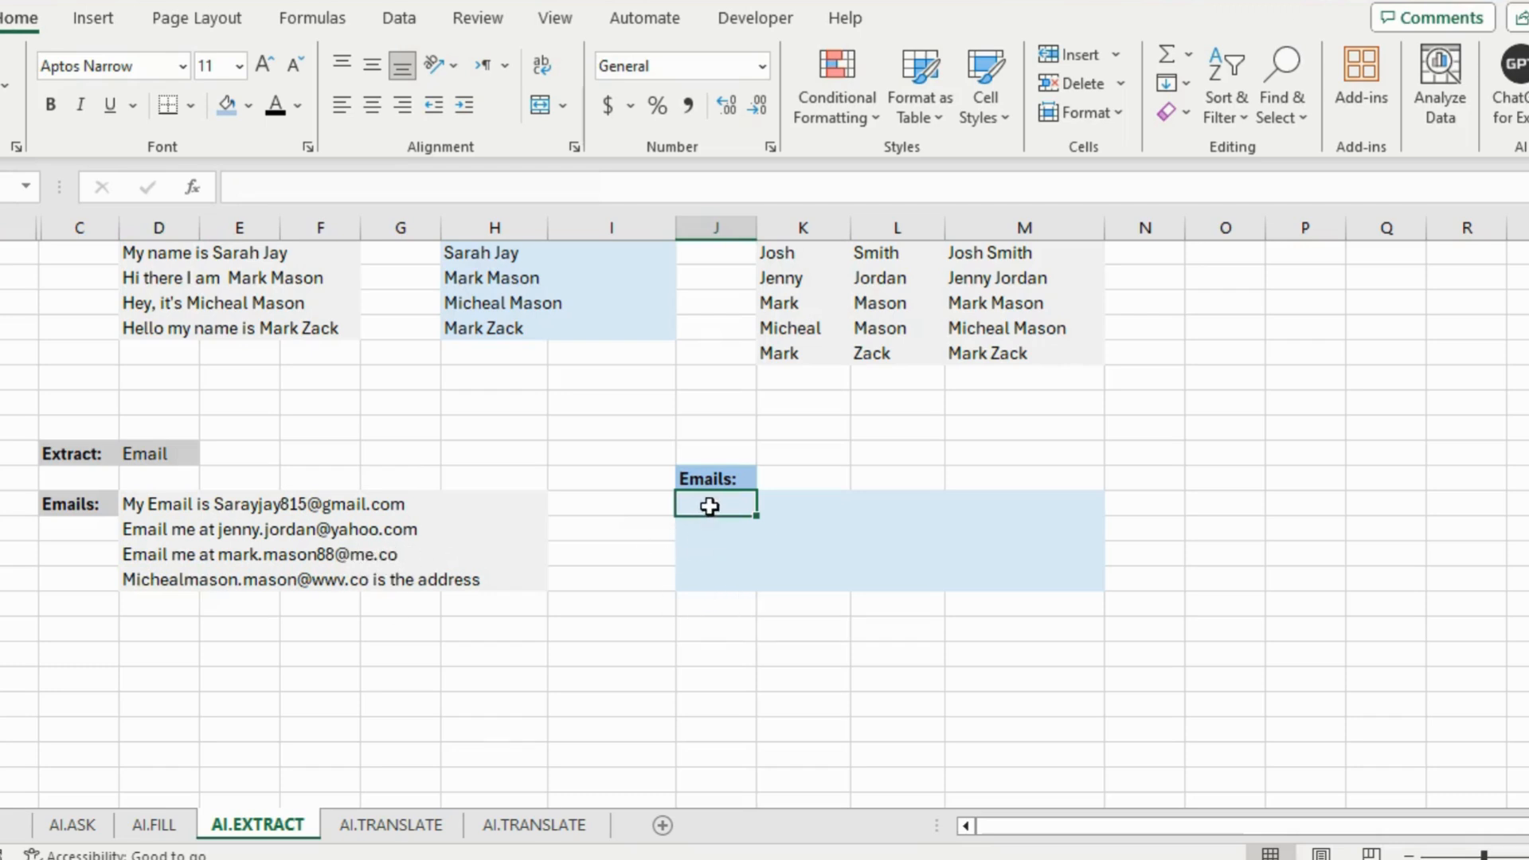
type("=ai.")
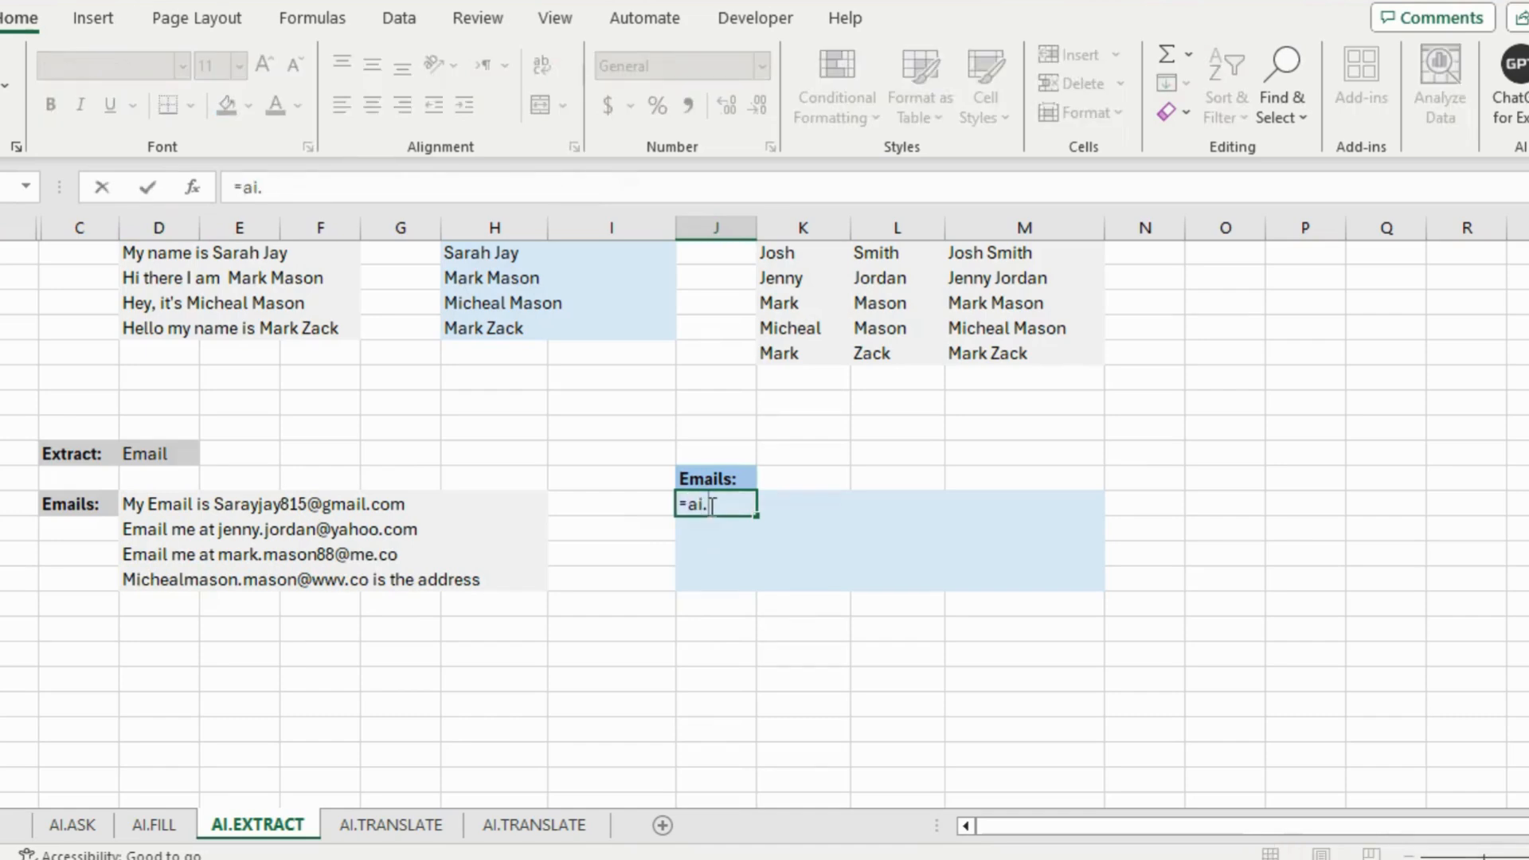
type("extract(")
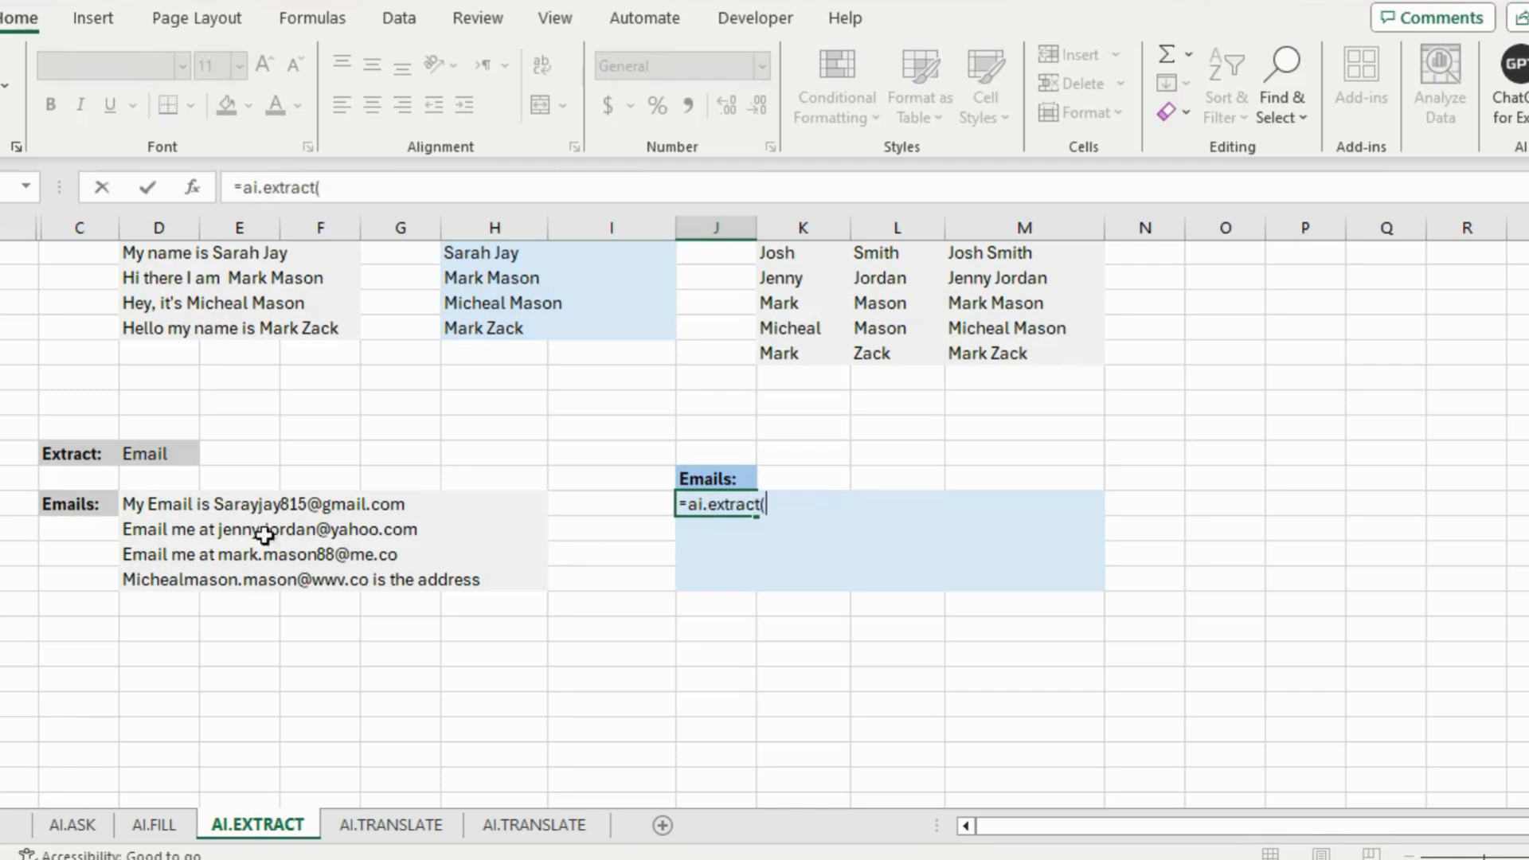
left_click_drag(126, 501, 508, 584)
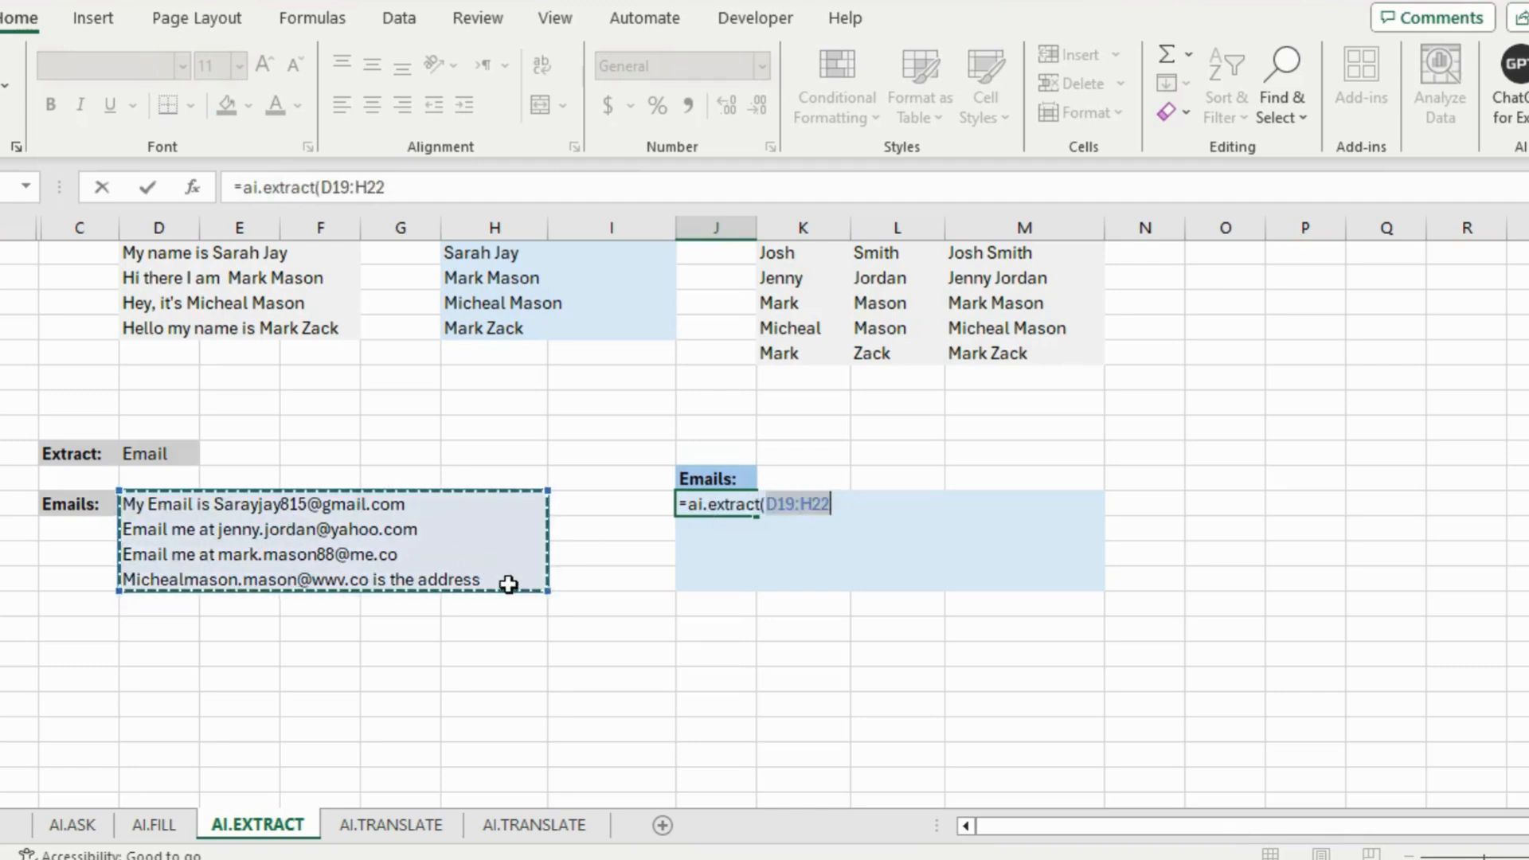
type(",")
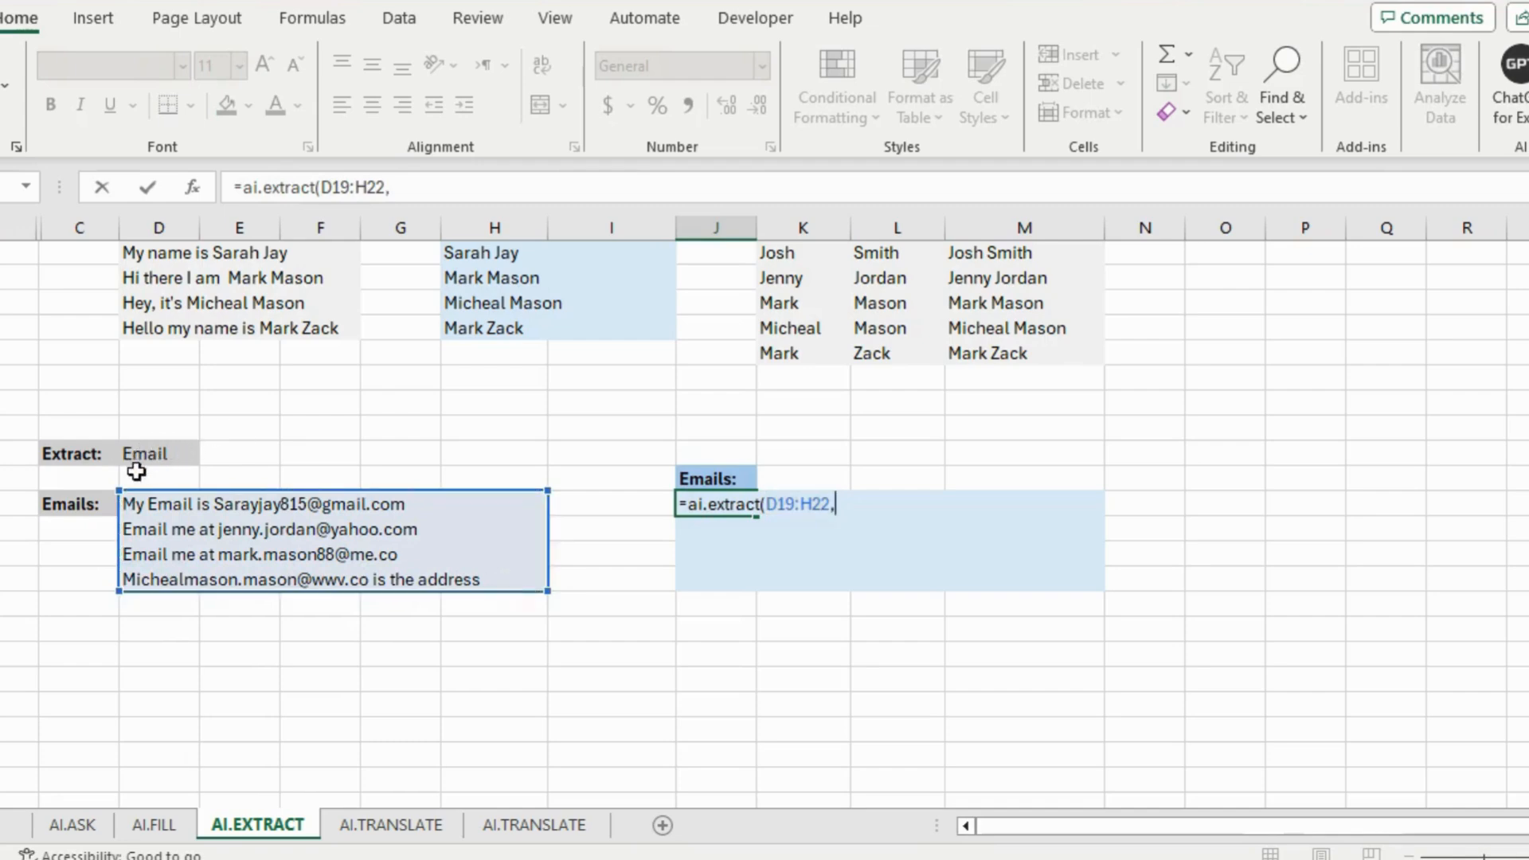
left_click(165, 456)
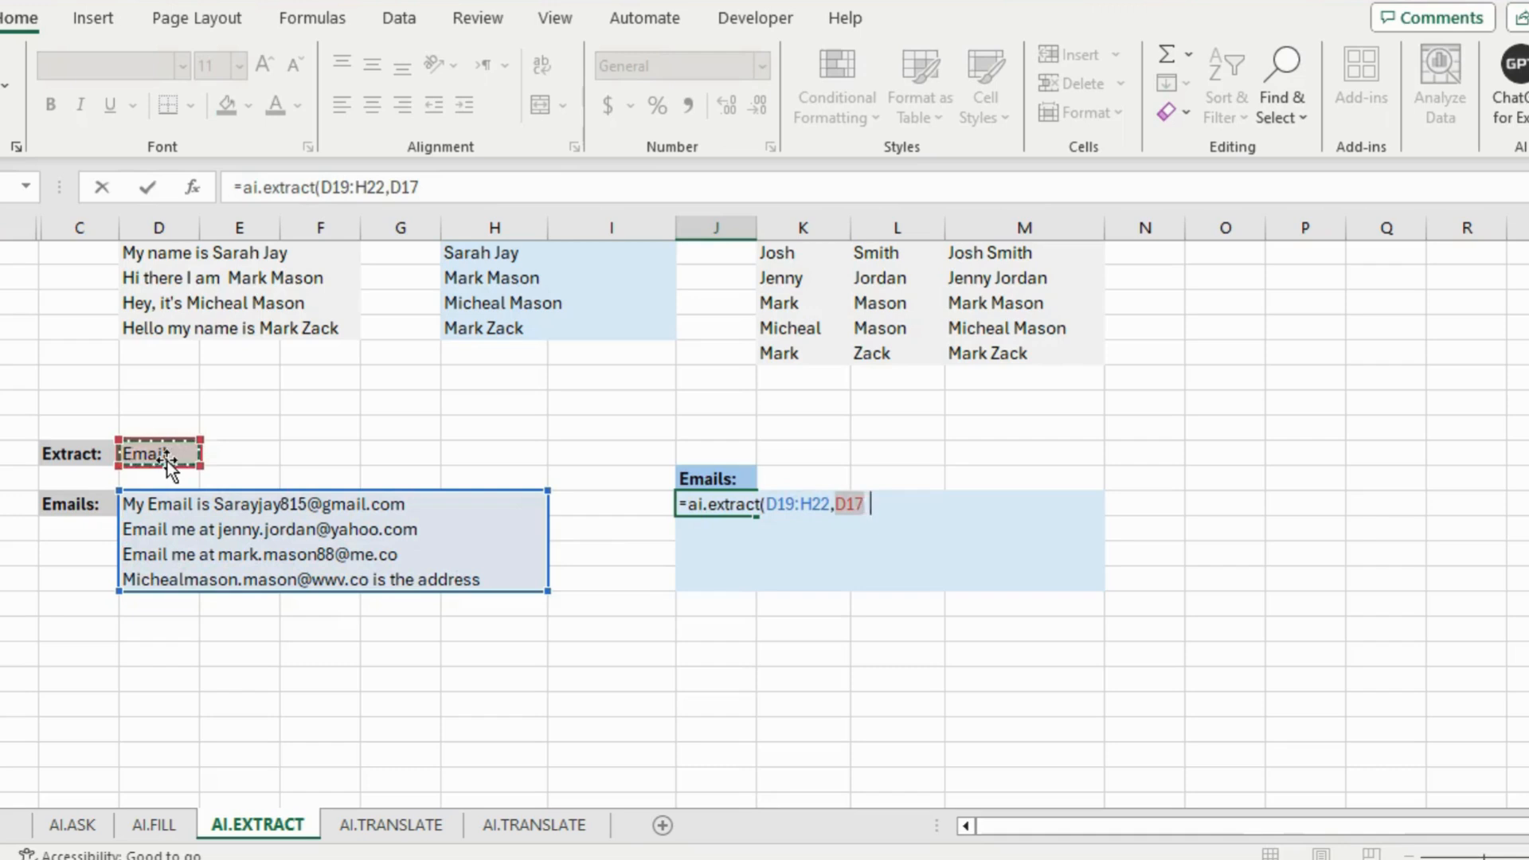
type(")")
key("Return")
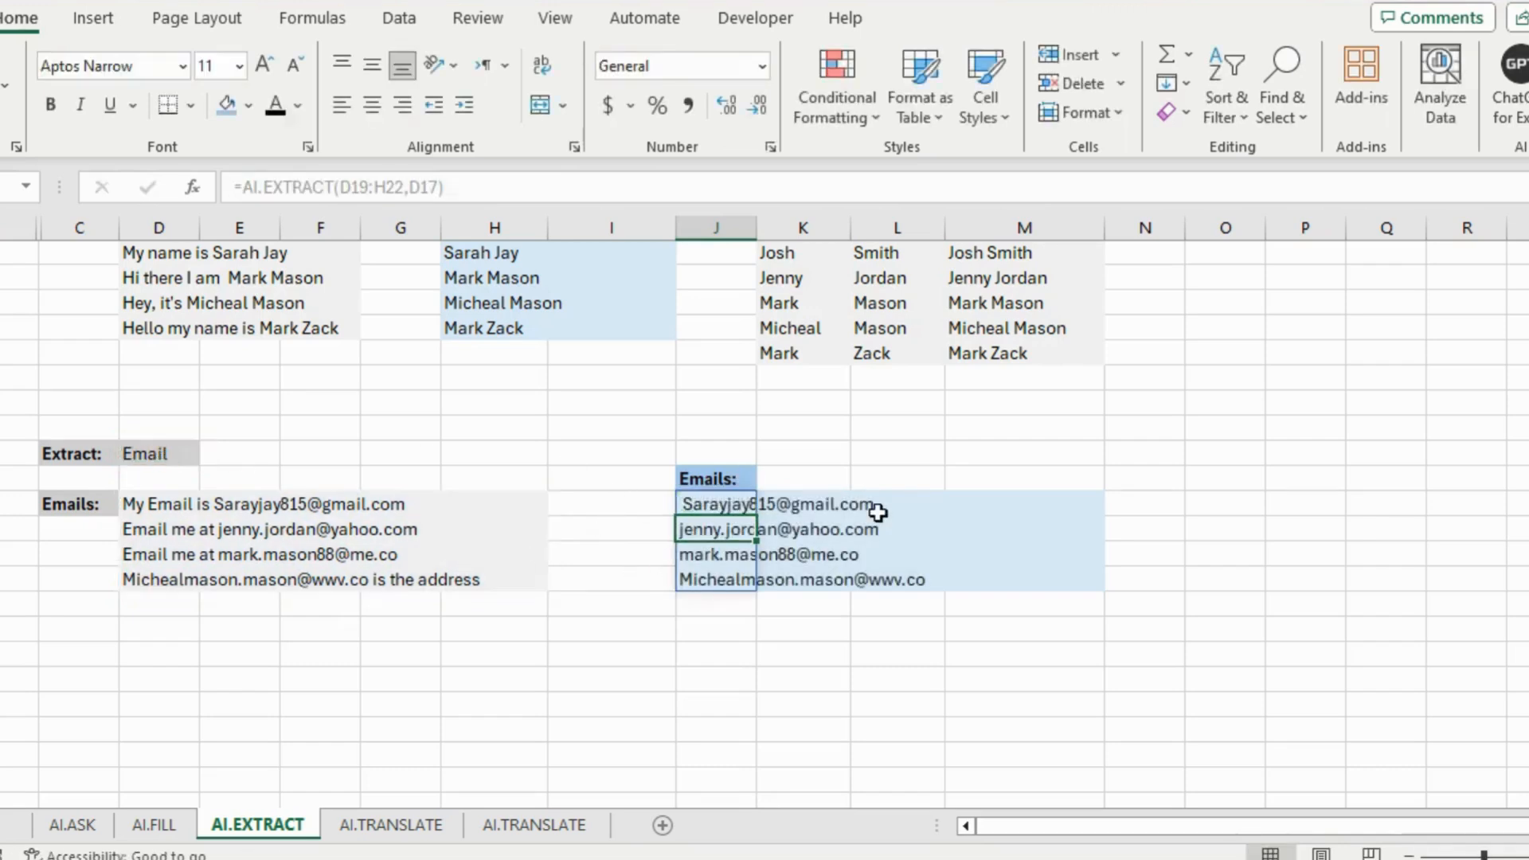
Select and check the four spilled email results
left_click(911, 536)
mouse_move(753, 509)
left_mouse_down()
mouse_move(853, 555)
mouse_move(1003, 576)
left_mouse_up()
left_click(659, 553)
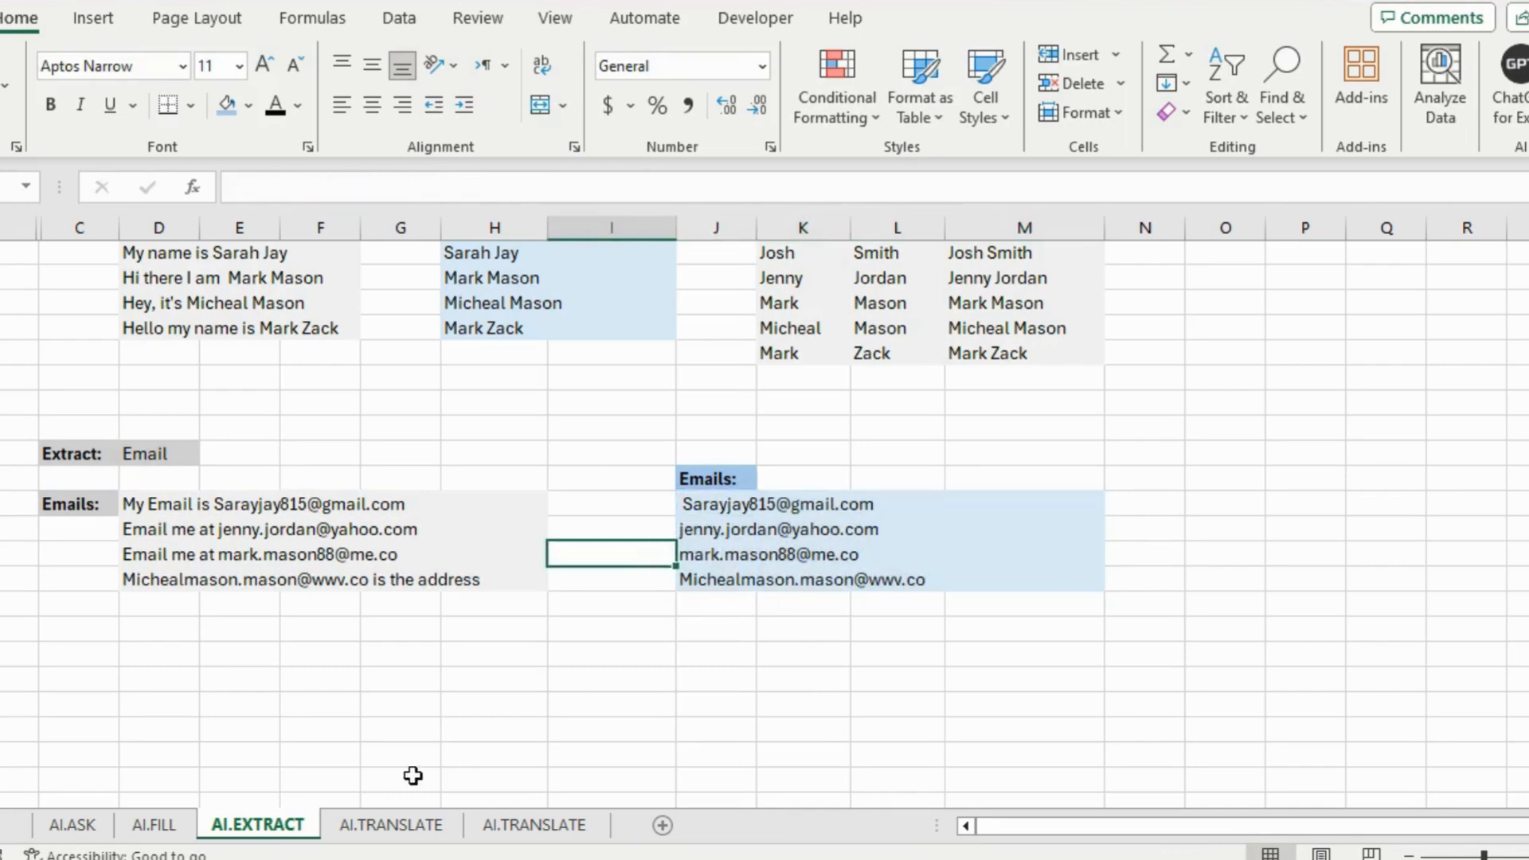
left_click(393, 825)
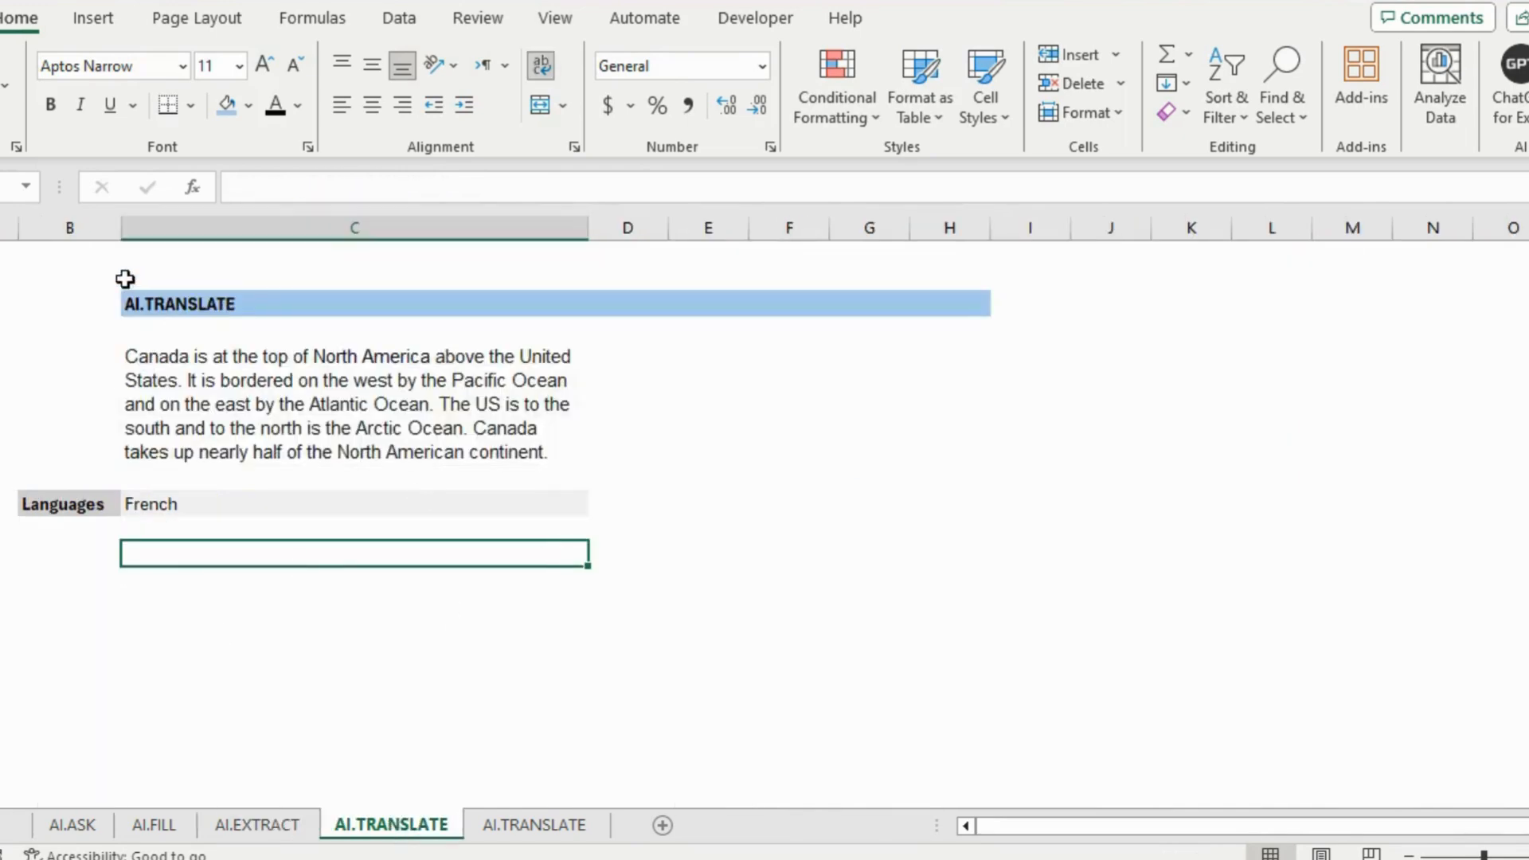
Look over the Canada paragraph and French language cell, ending on the empty cell below Languages
left_click(231, 303)
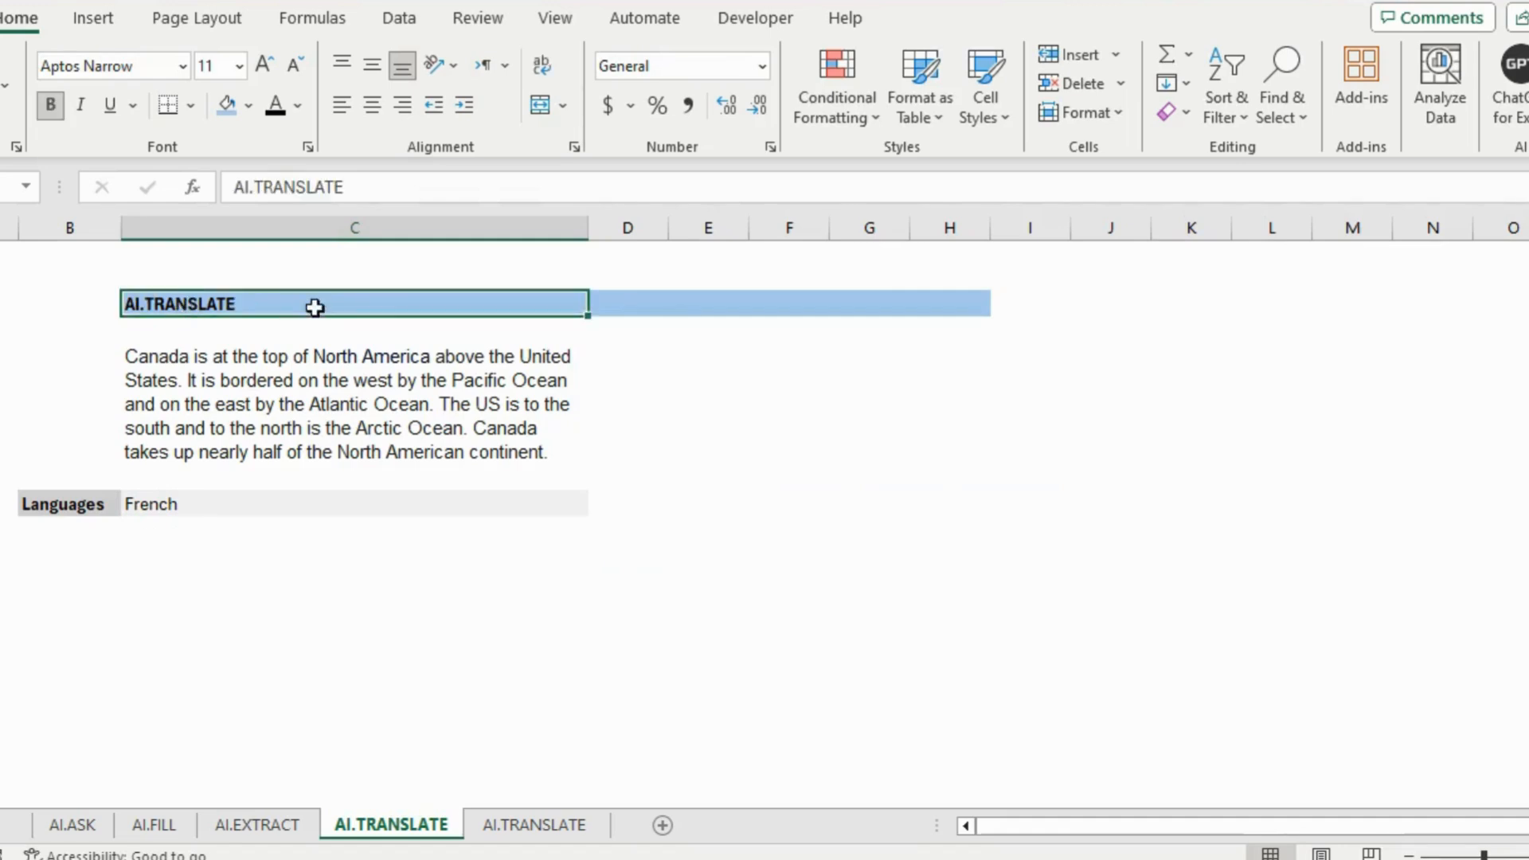
left_click(192, 551)
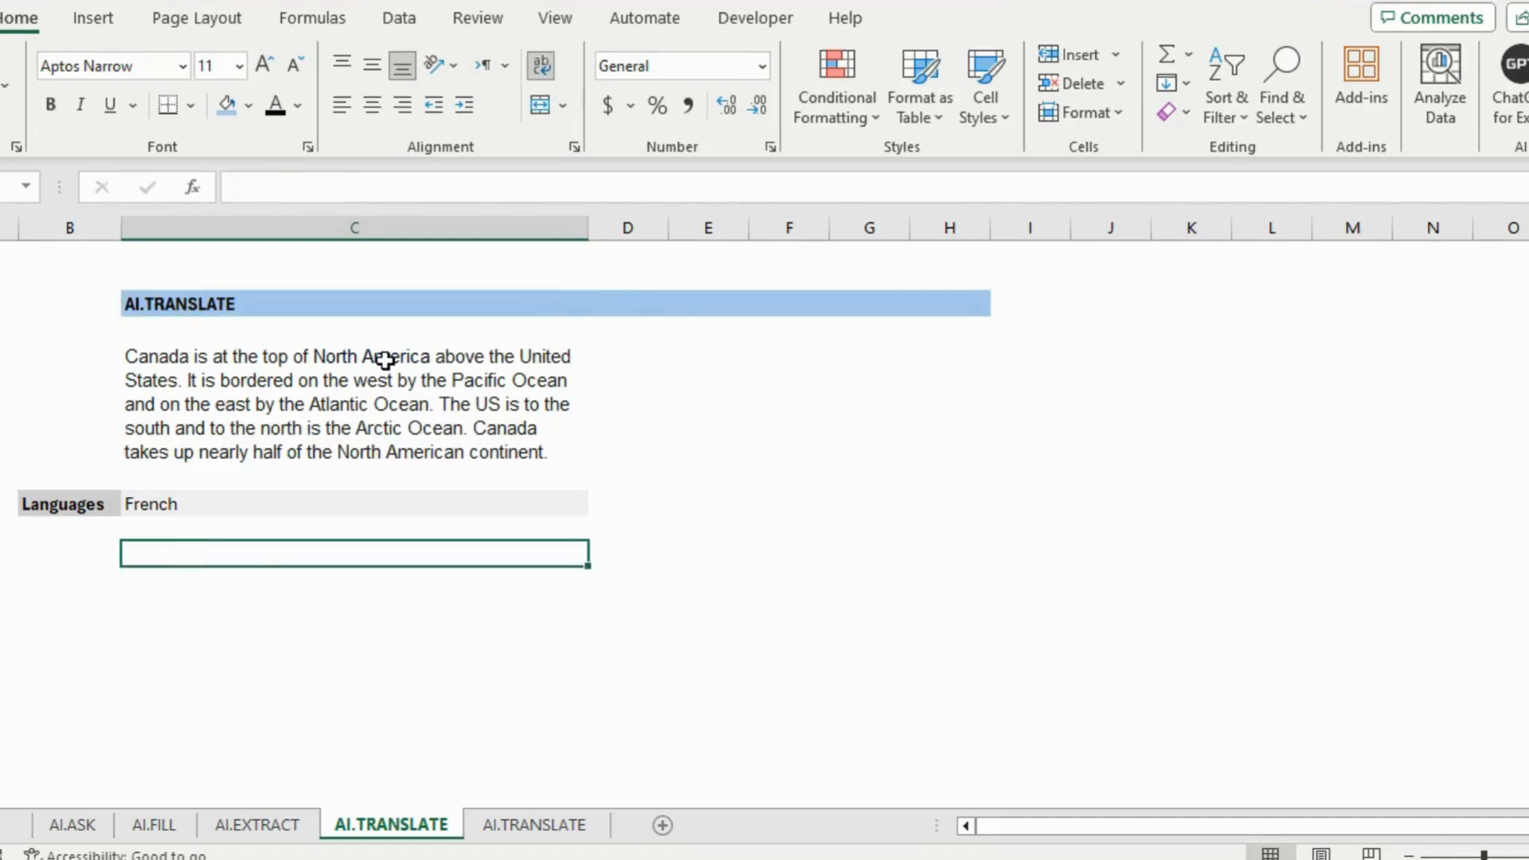
left_click(496, 829)
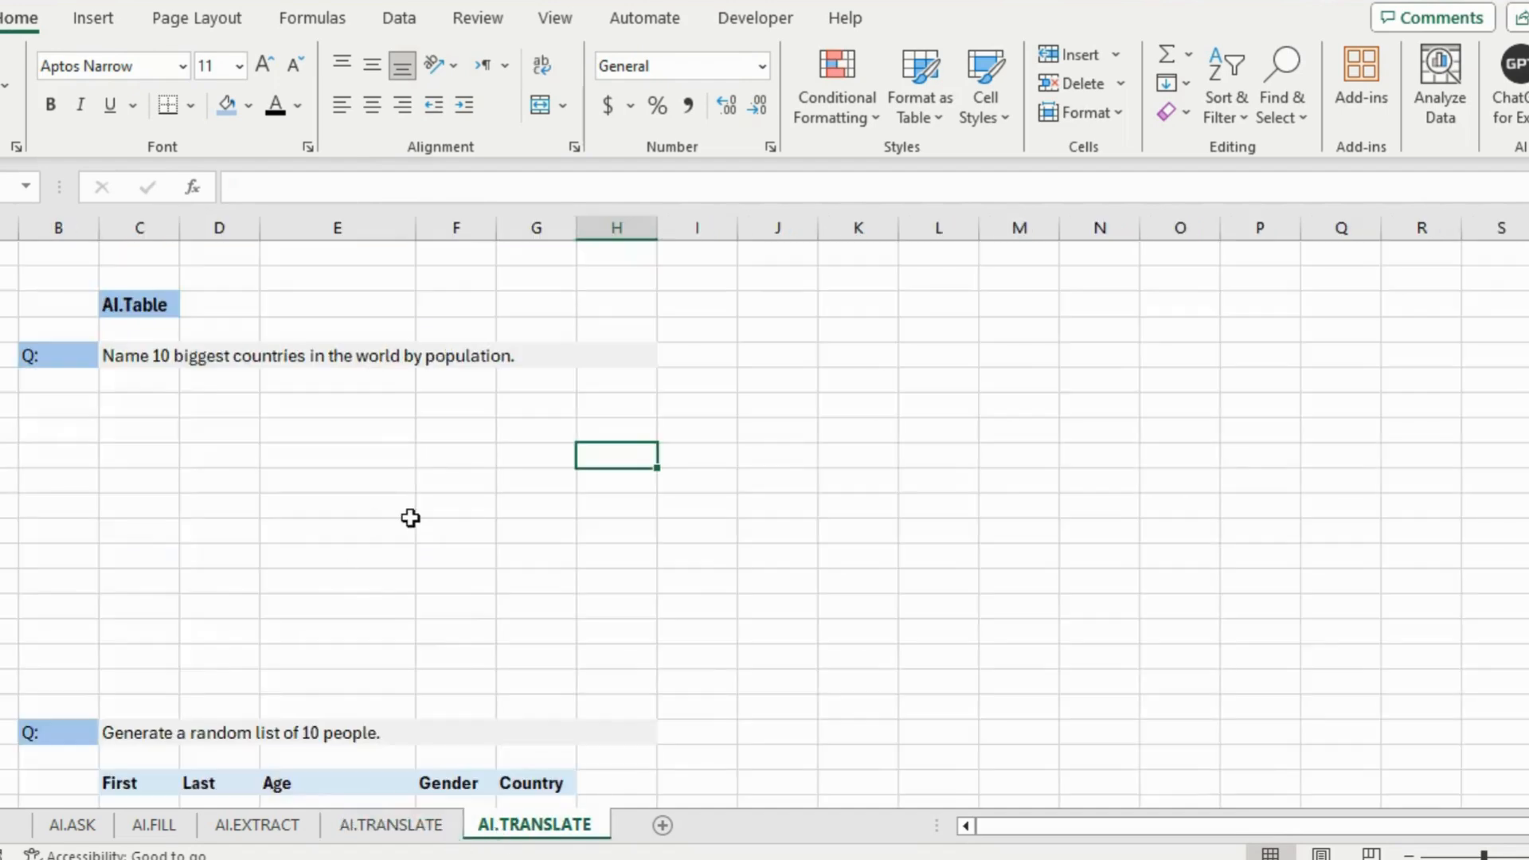
left_click(398, 836)
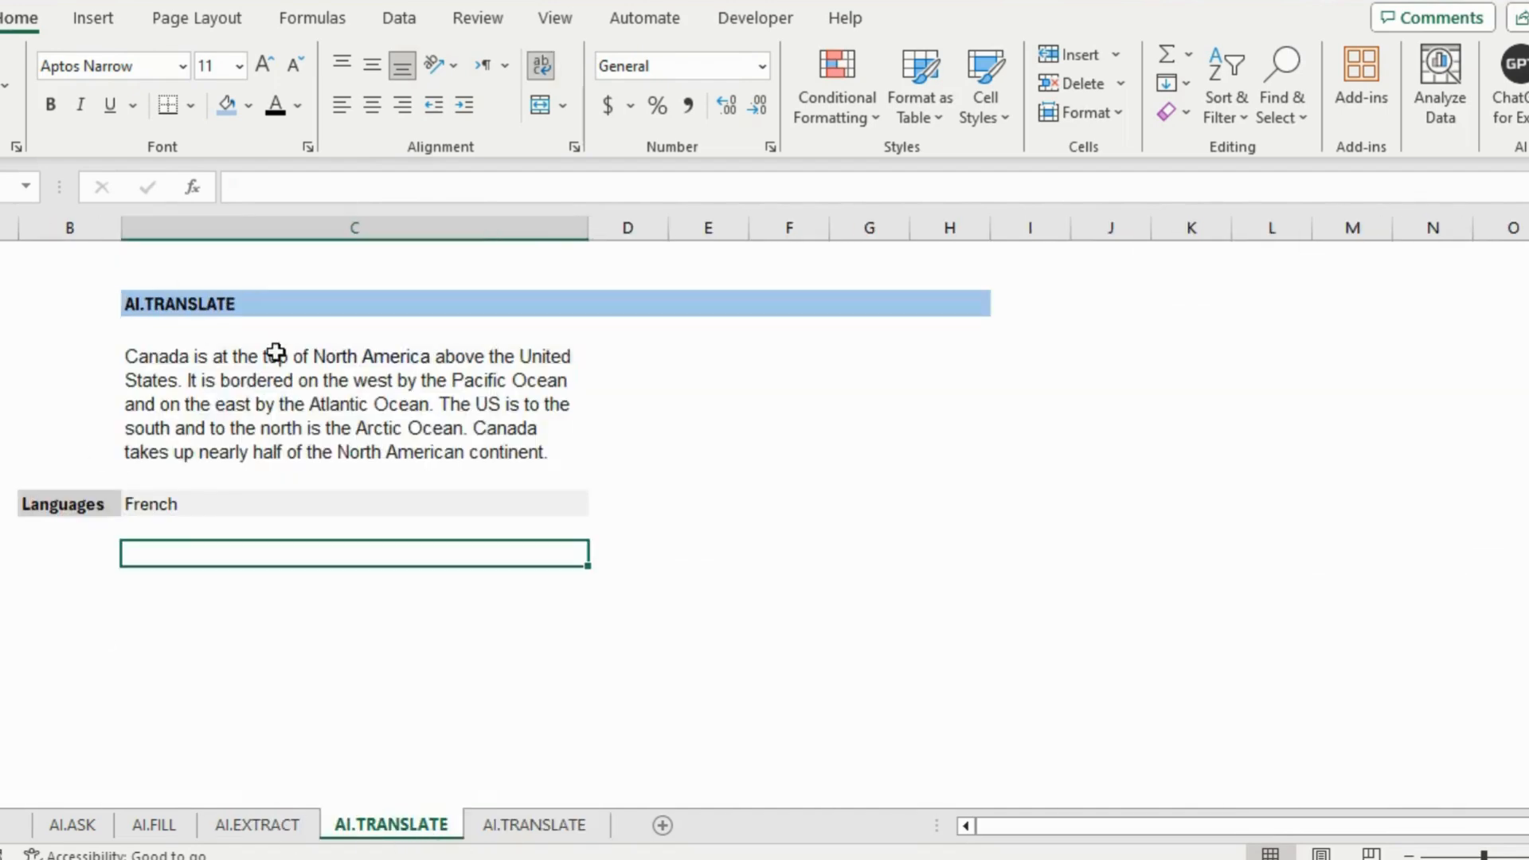
left_click(168, 372)
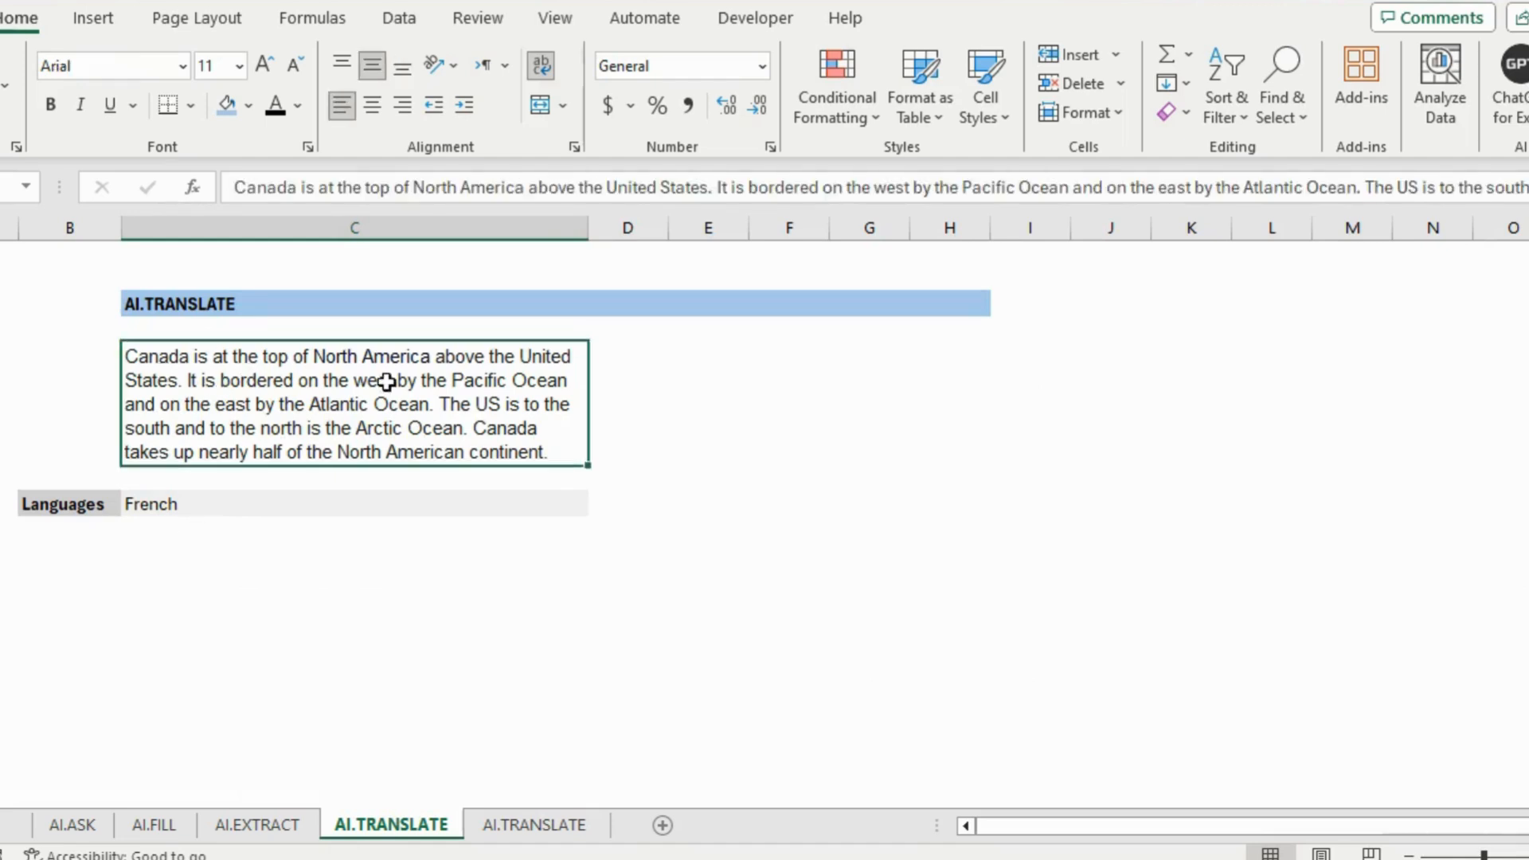
left_click(143, 546)
left_click(164, 509)
left_click(150, 556)
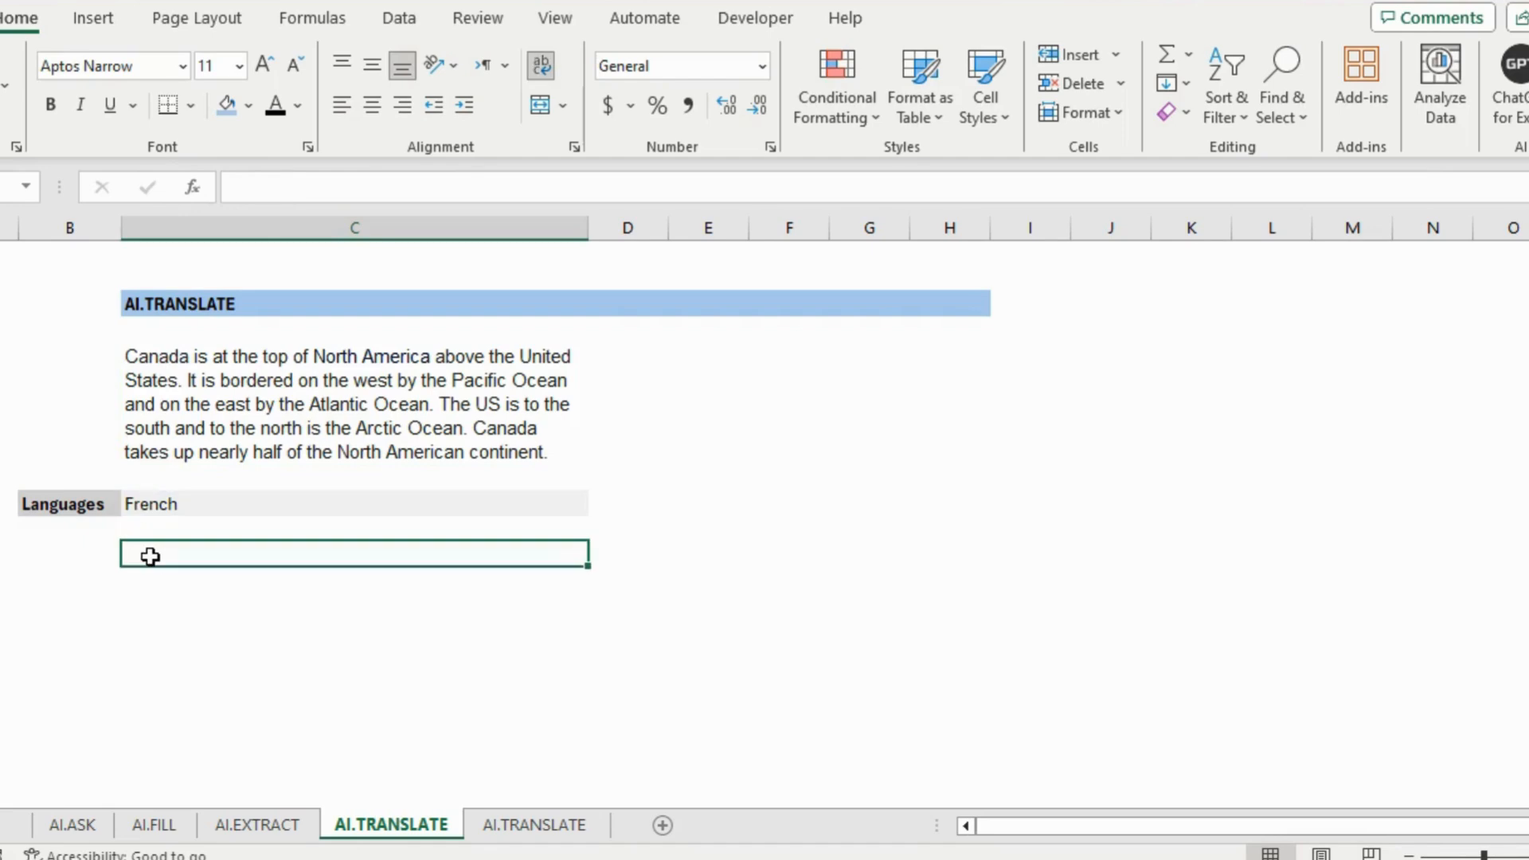
Enter =AI.TRANSLATE(C5,C7) in C9 to translate the Canada paragraph into French
type("=")
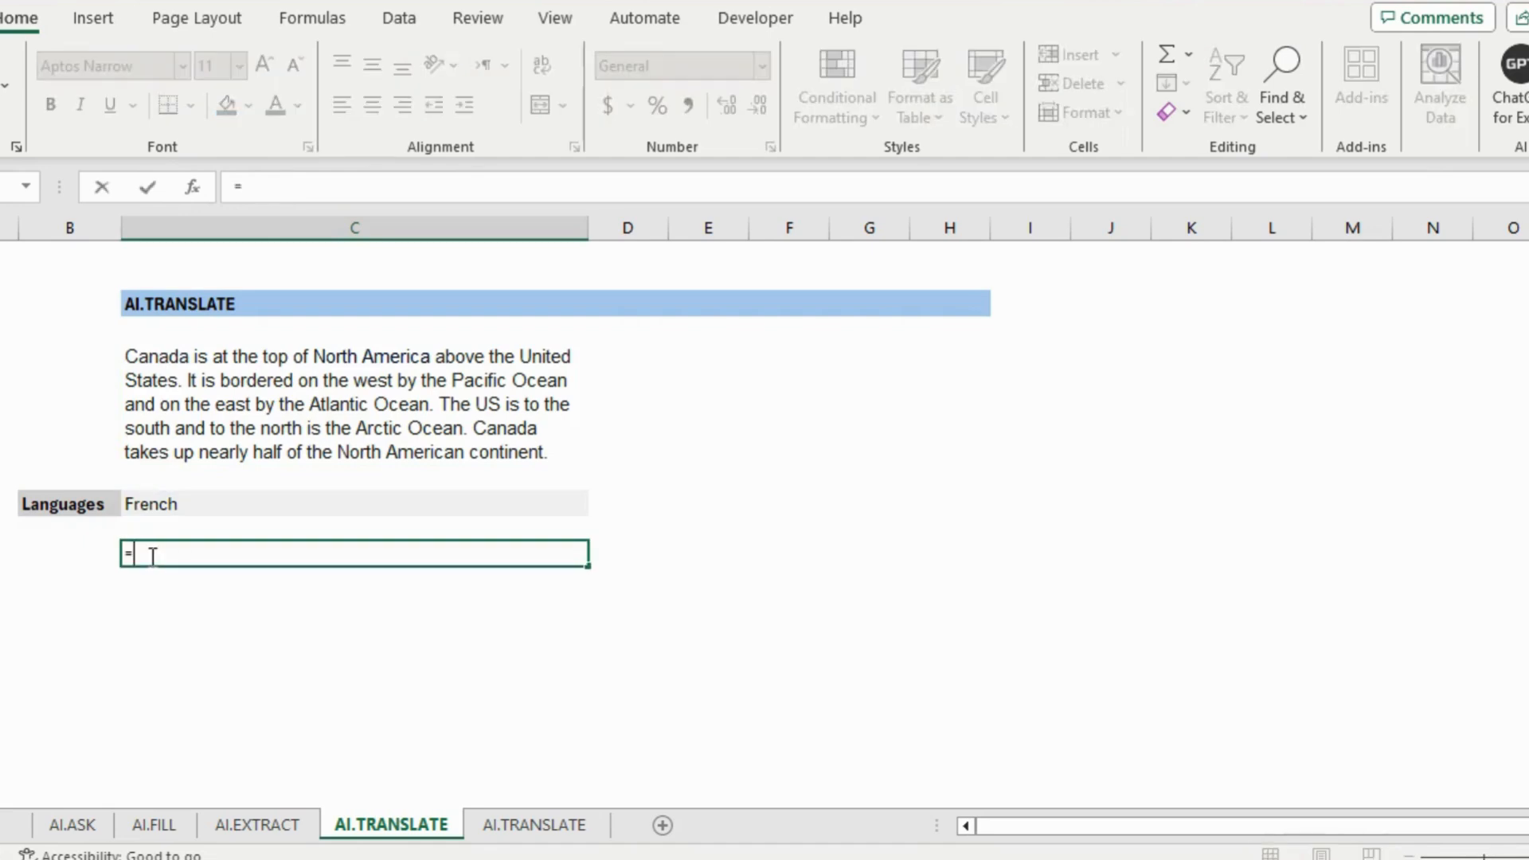
type("ai.translate(")
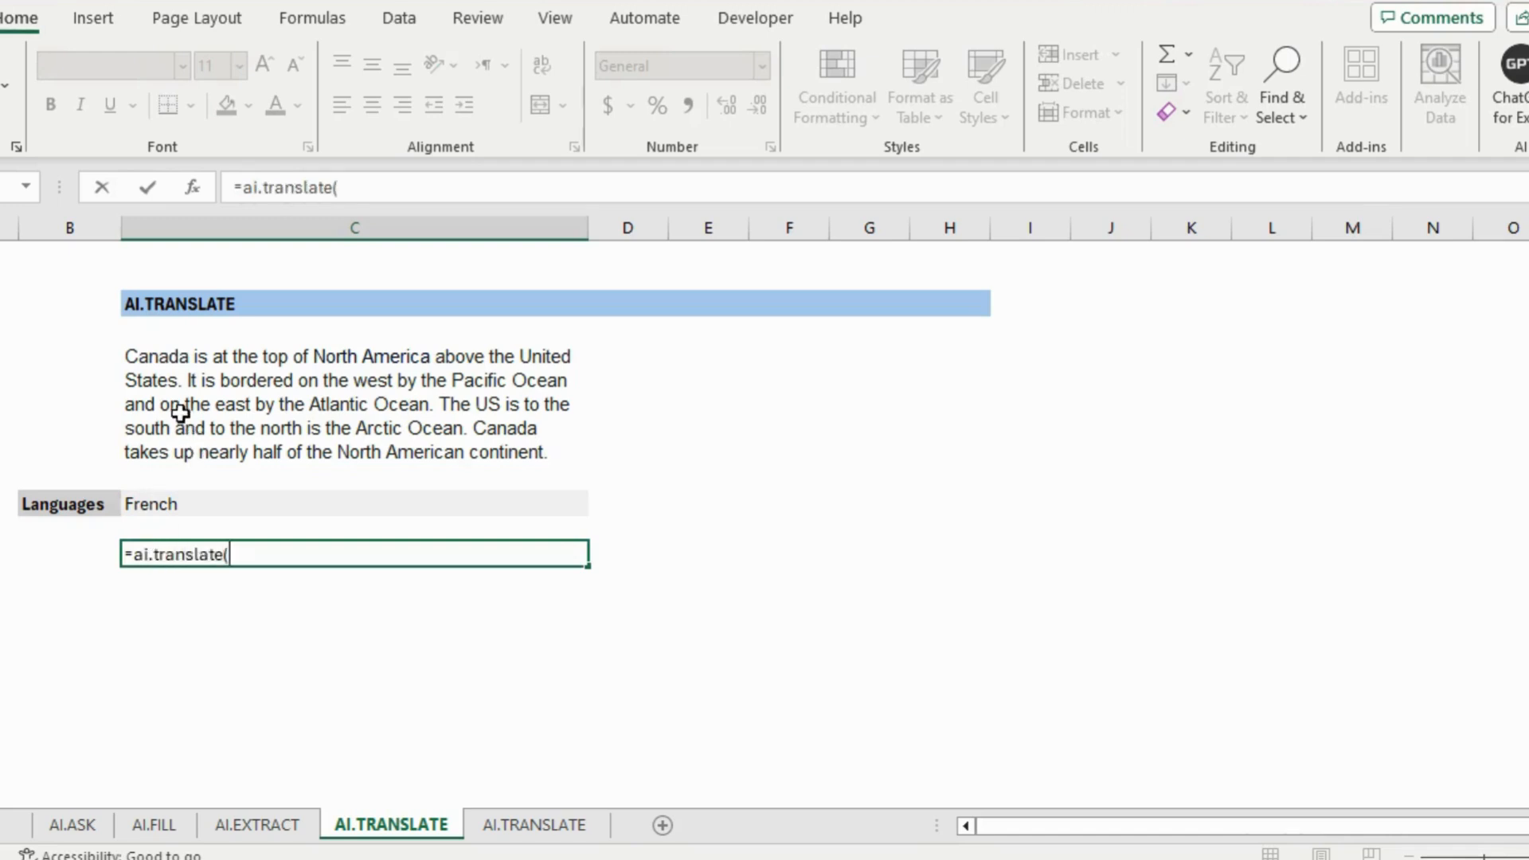
left_click(151, 364)
type(",")
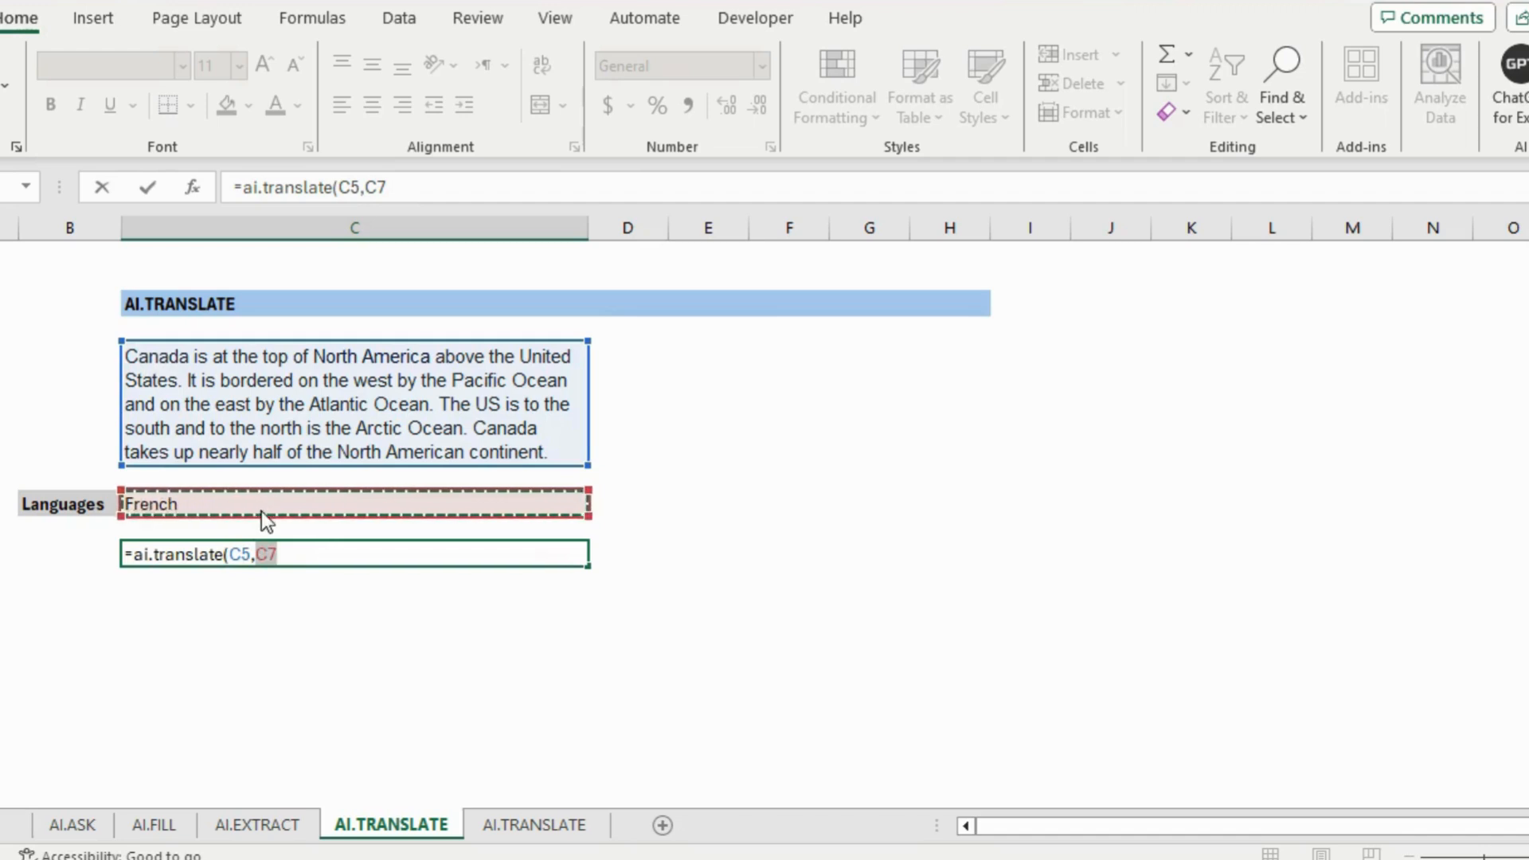
type(")")
key("Return")
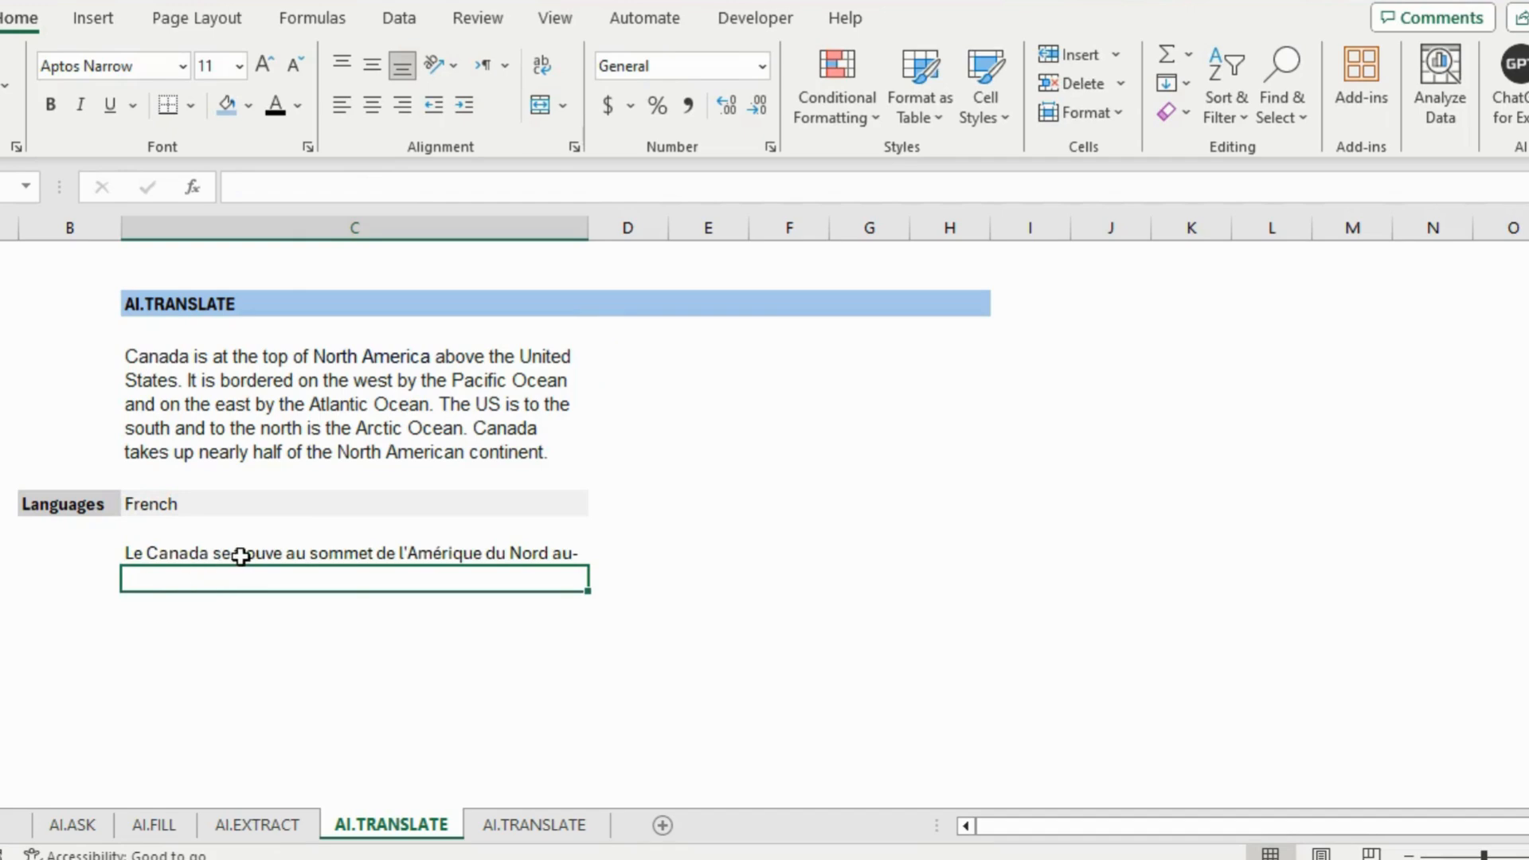
Make row 9 tall enough to show the full French translation
left_click(368, 554)
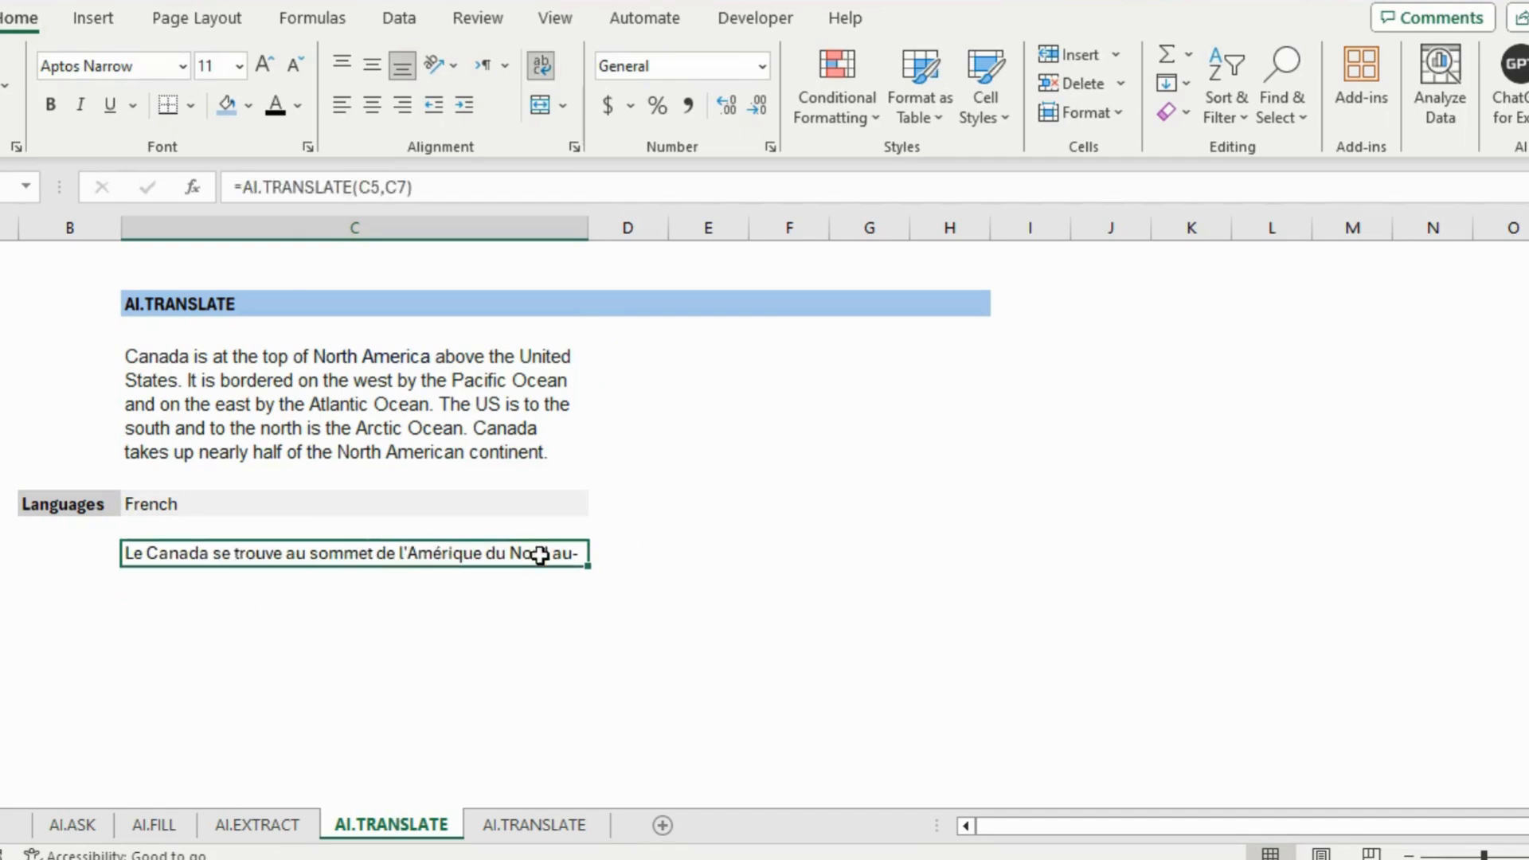
left_click_drag(1, 567, 1, 708)
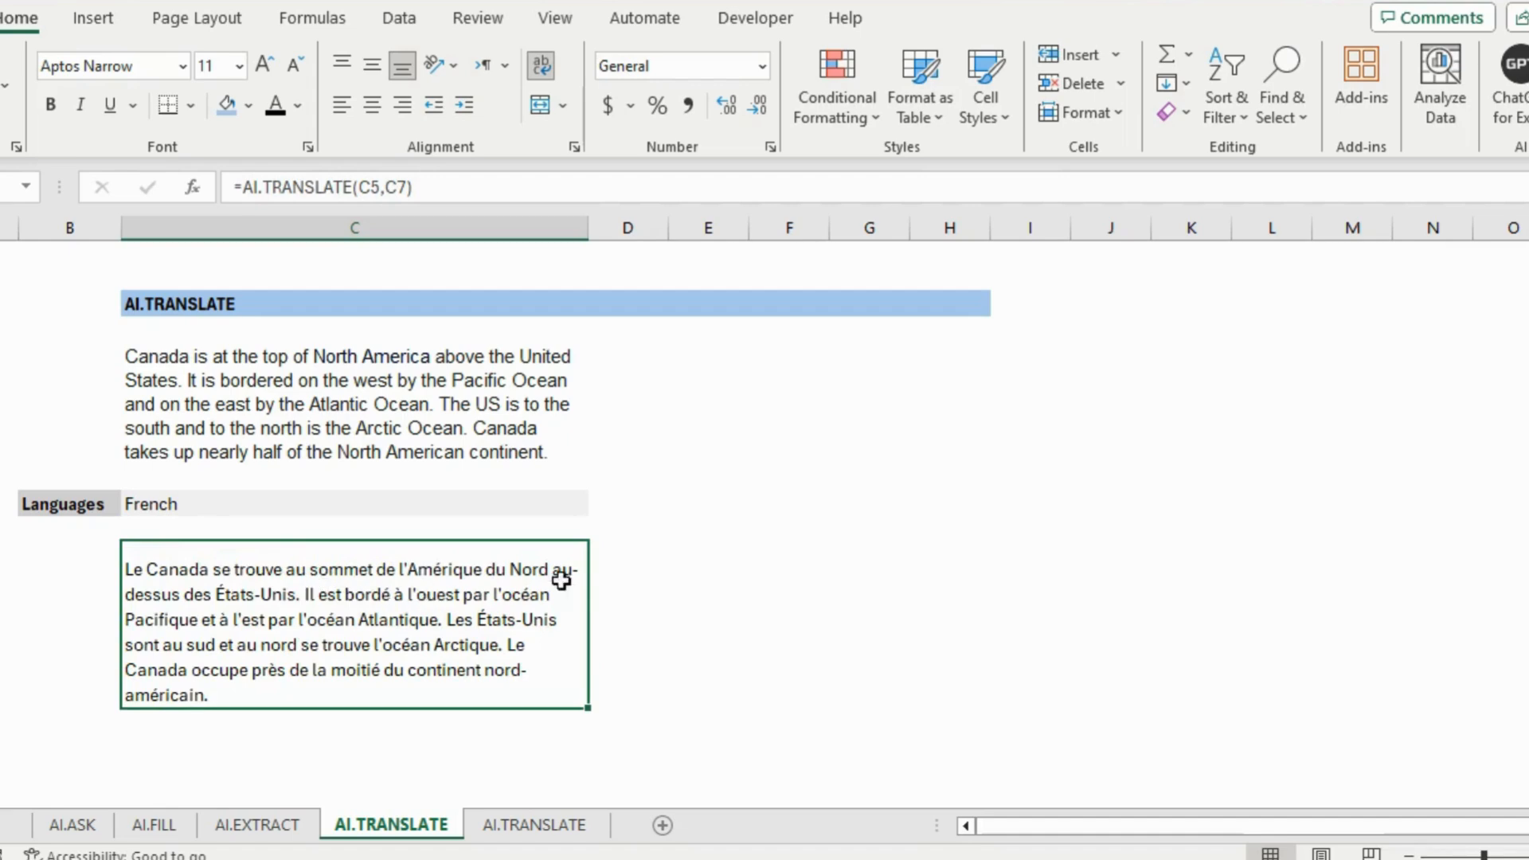
left_click(170, 506)
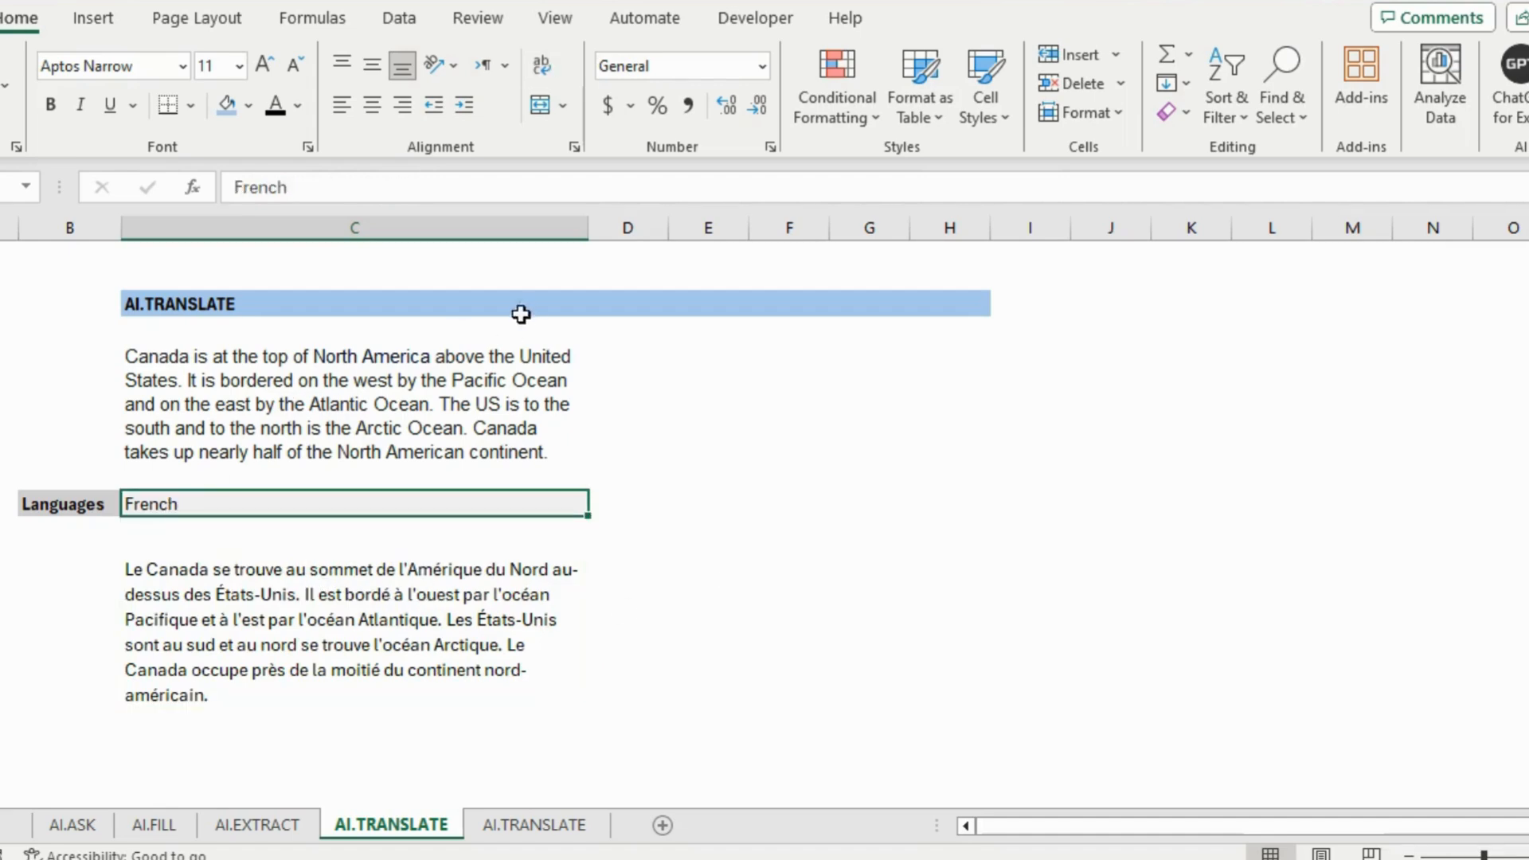
left_click(398, 19)
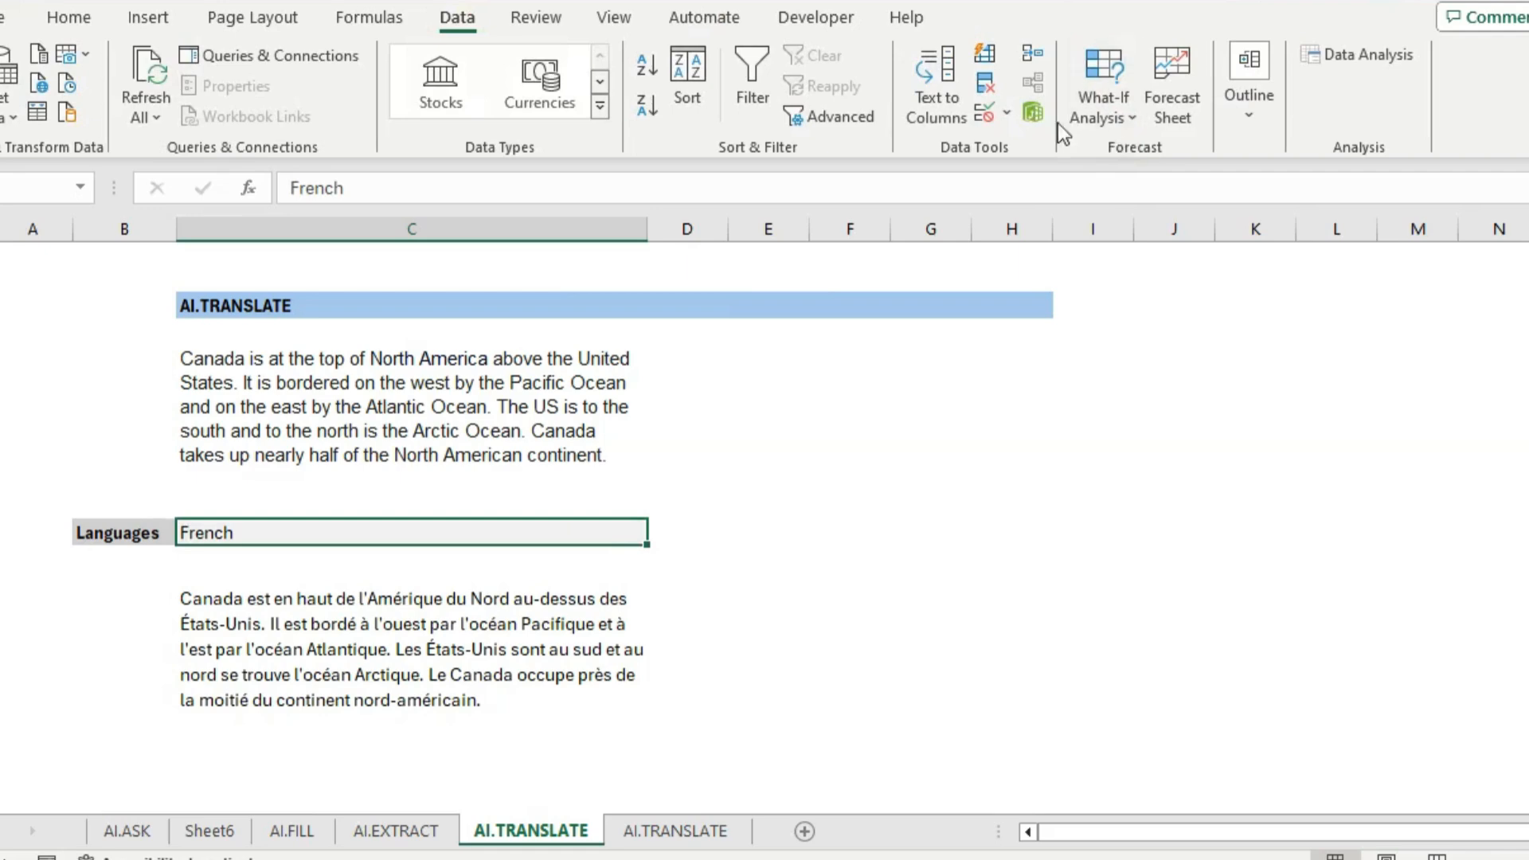
Restrict the Languages cell to a List of Spanish, Japanese, French and Arabic
left_click(991, 113)
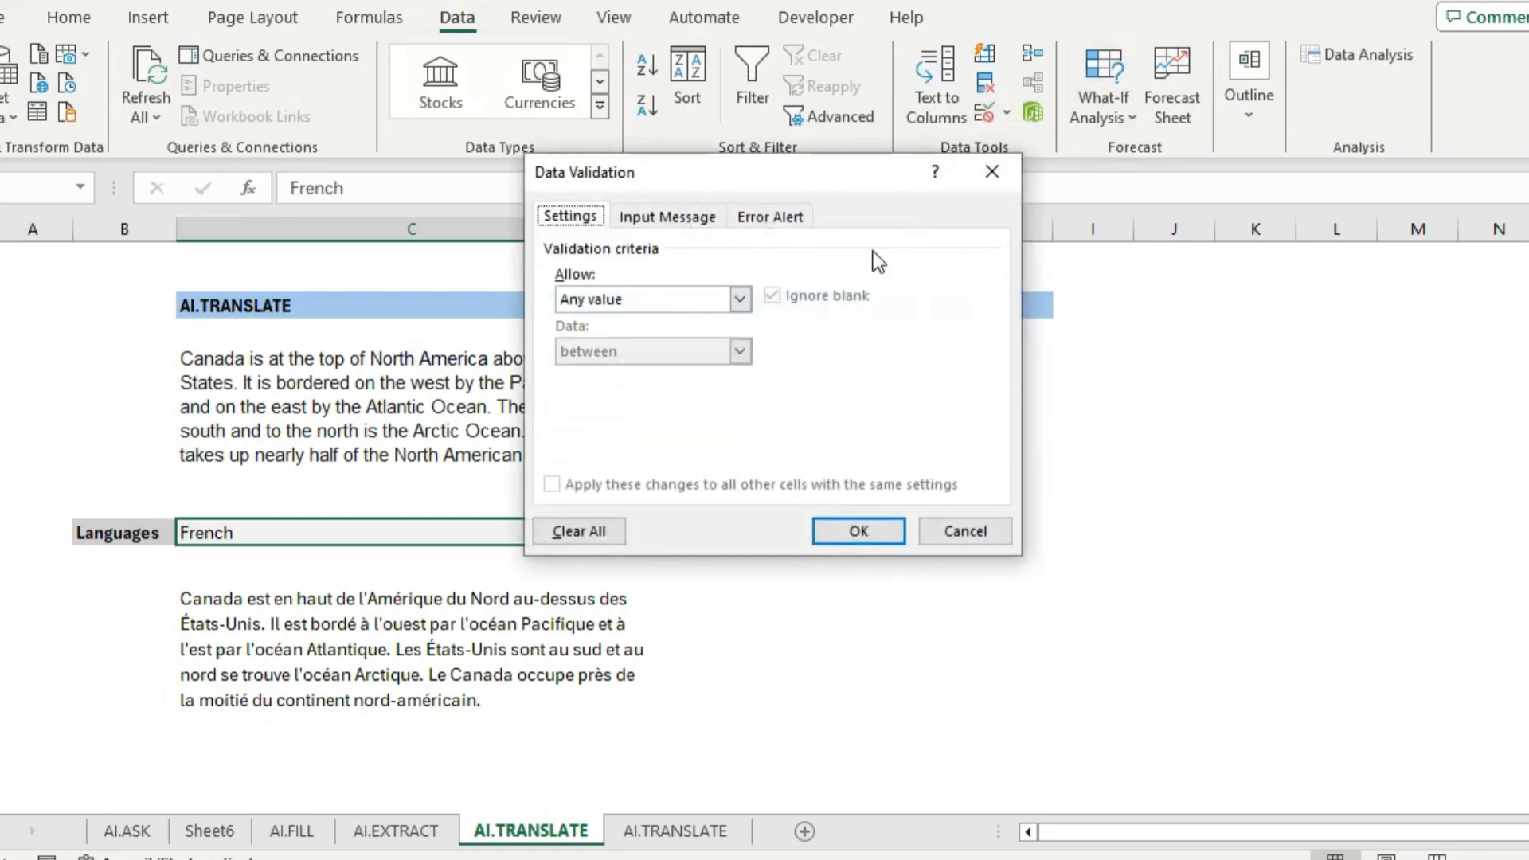
left_click_drag(820, 203, 820, 218)
left_click(727, 345)
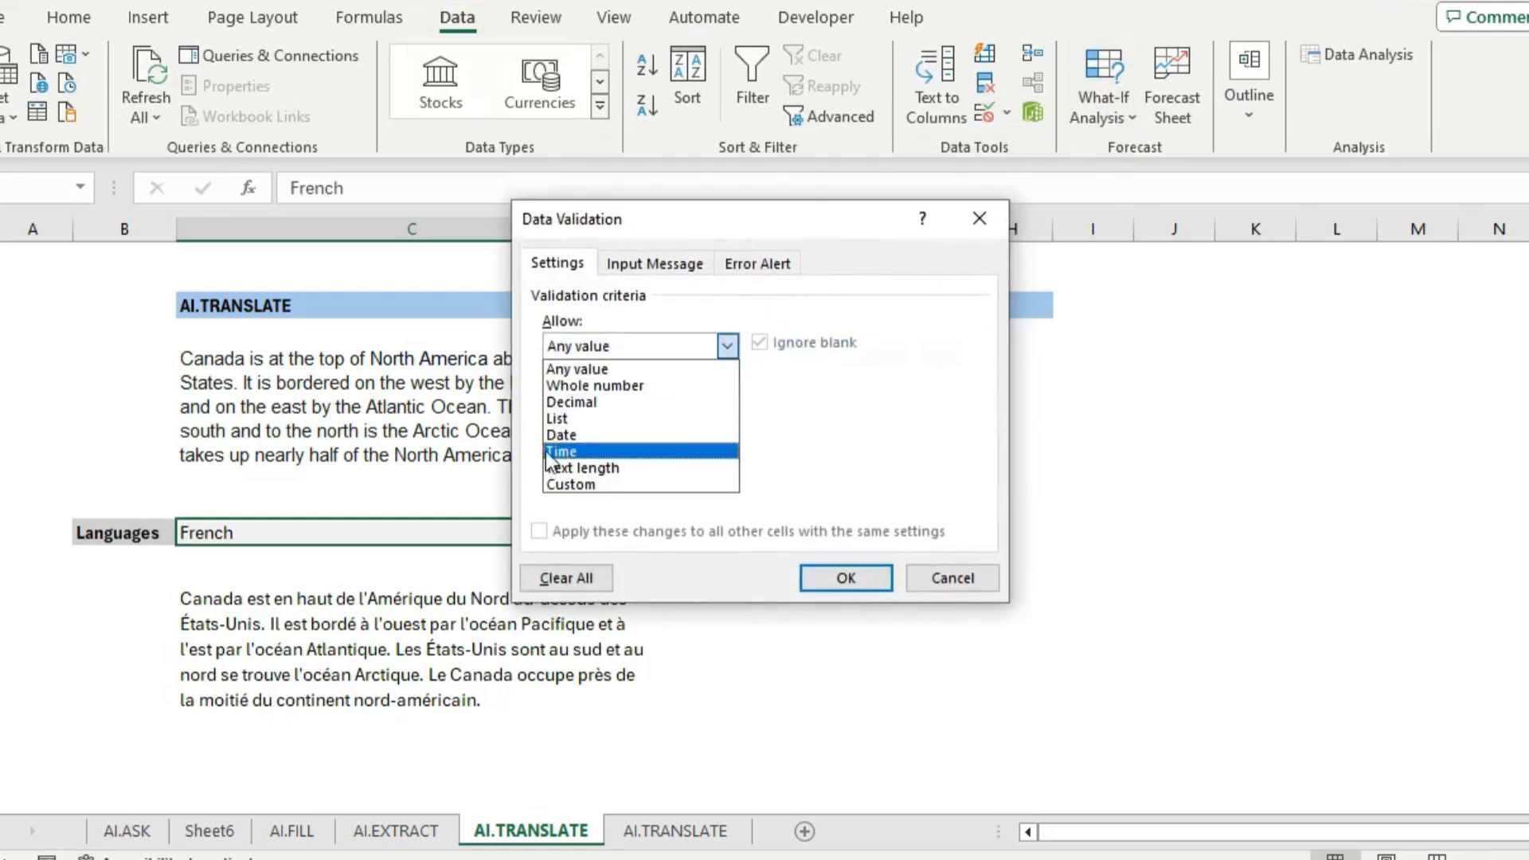
left_click(570, 418)
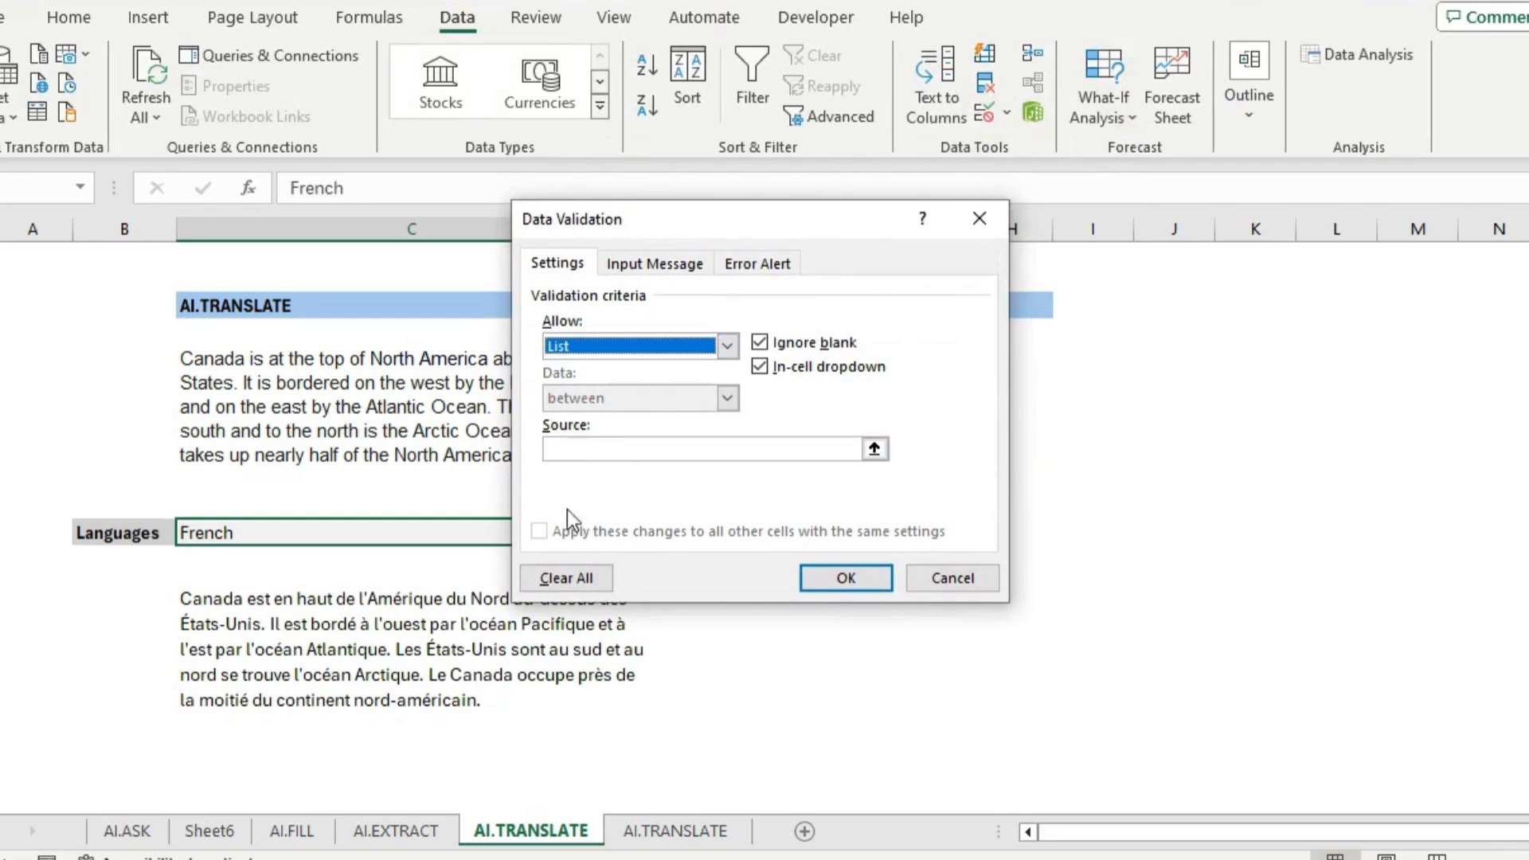
left_click(679, 451)
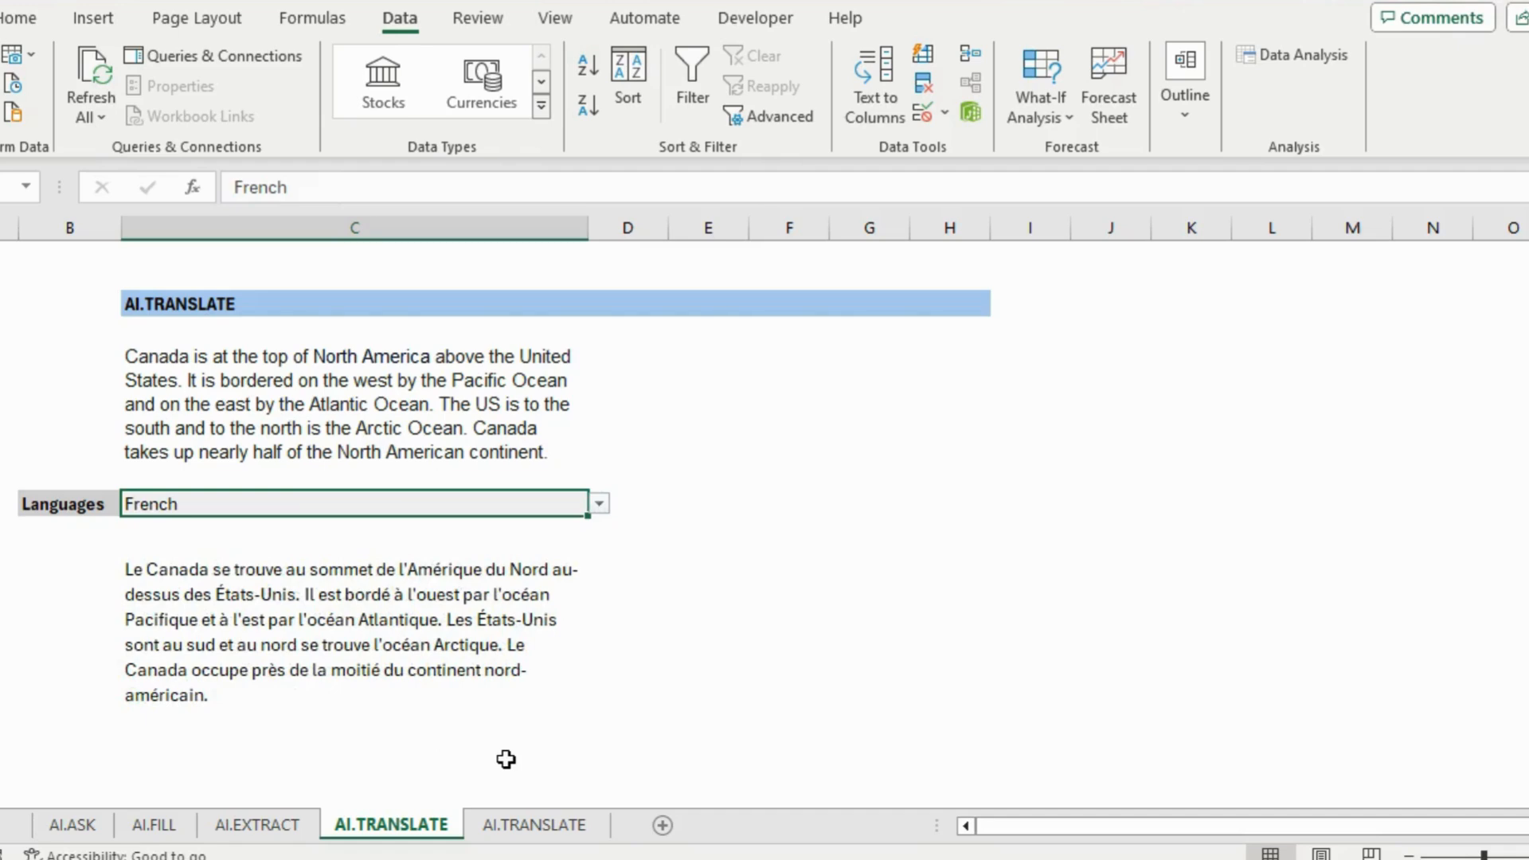
Switch to the second AI.TRANSLATE sheet with the AI.Table questions
left_click(295, 580)
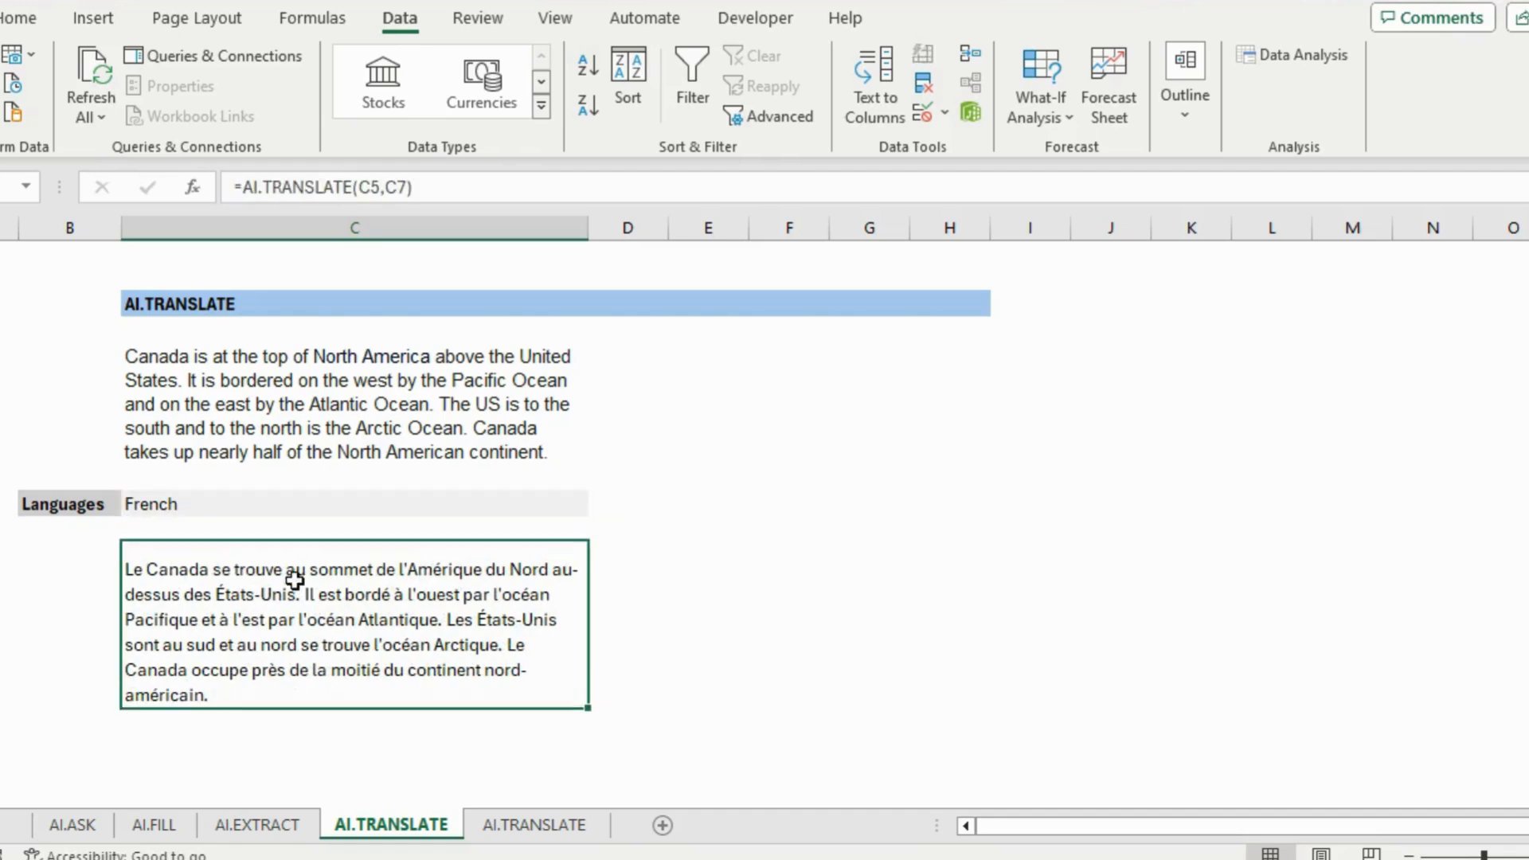
left_click(509, 828)
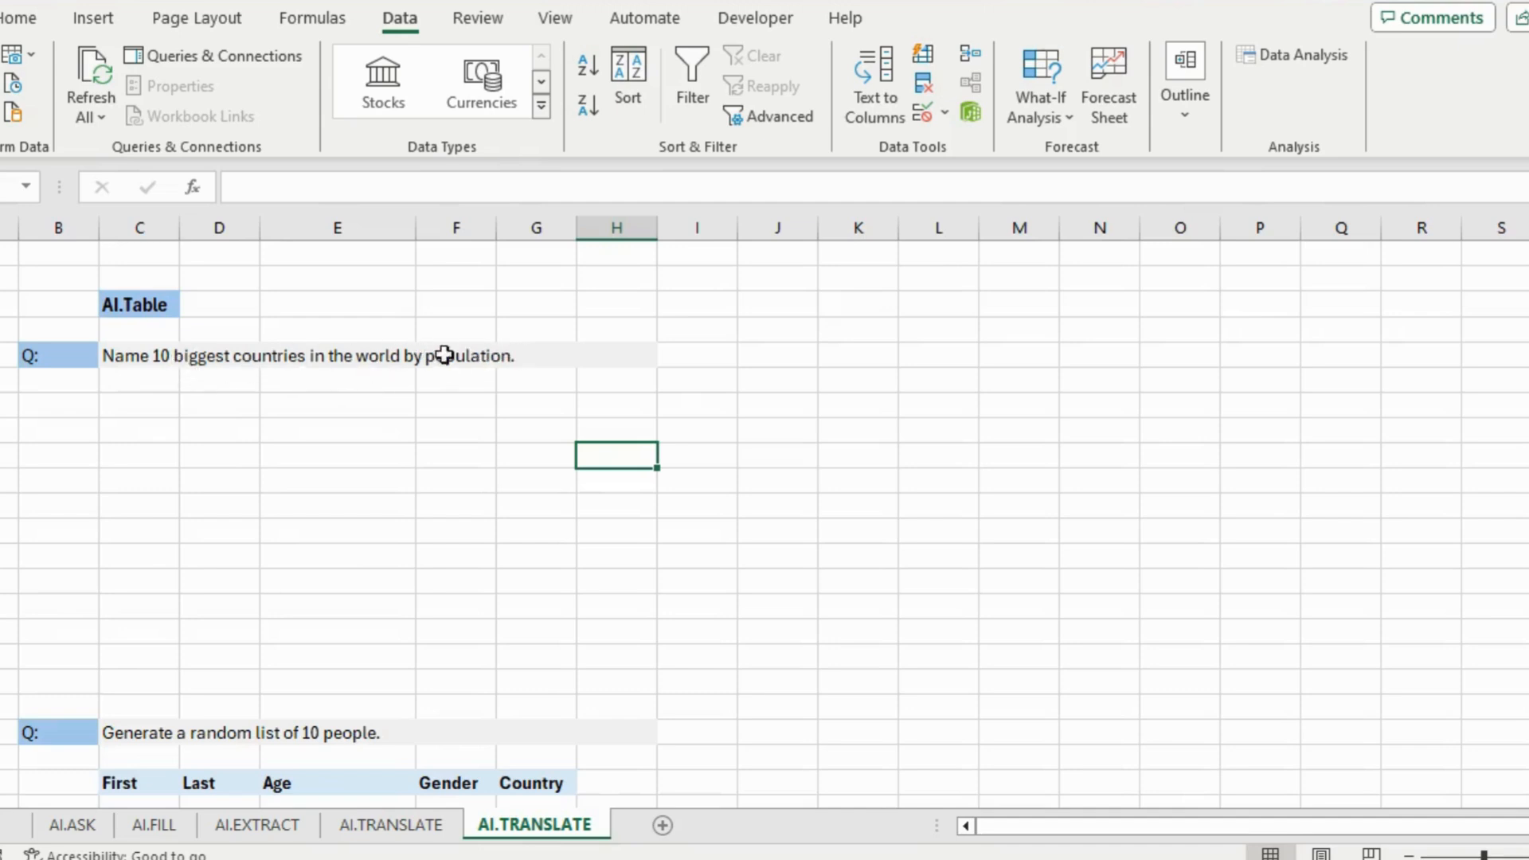
Enter =AI.TABLE(C4) in C5 to generate the 10 most populous countries
left_click(129, 382)
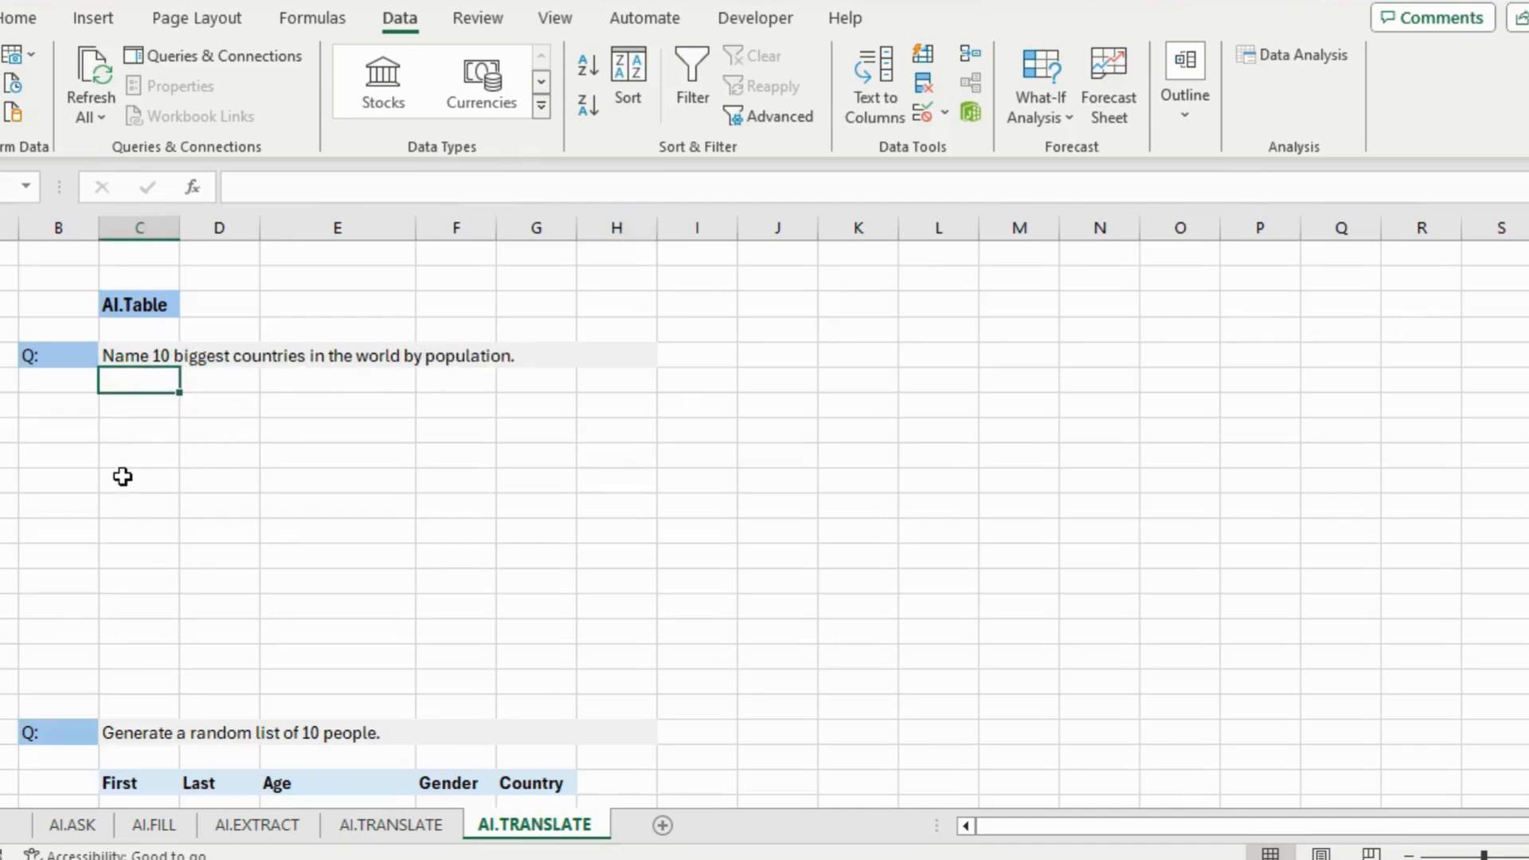
type("=ai.table")
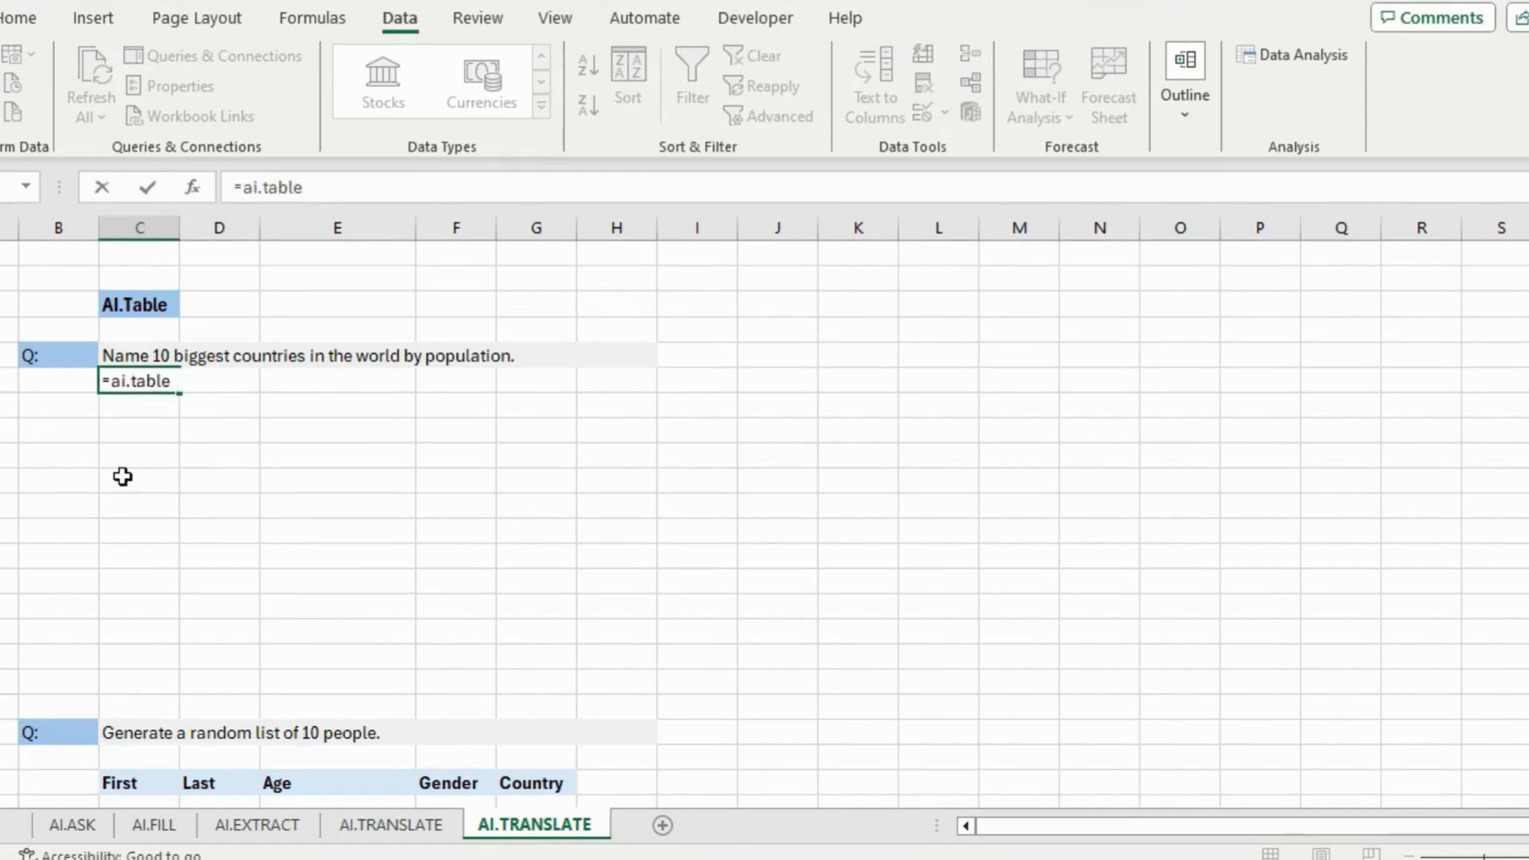
type("(")
left_click(135, 356)
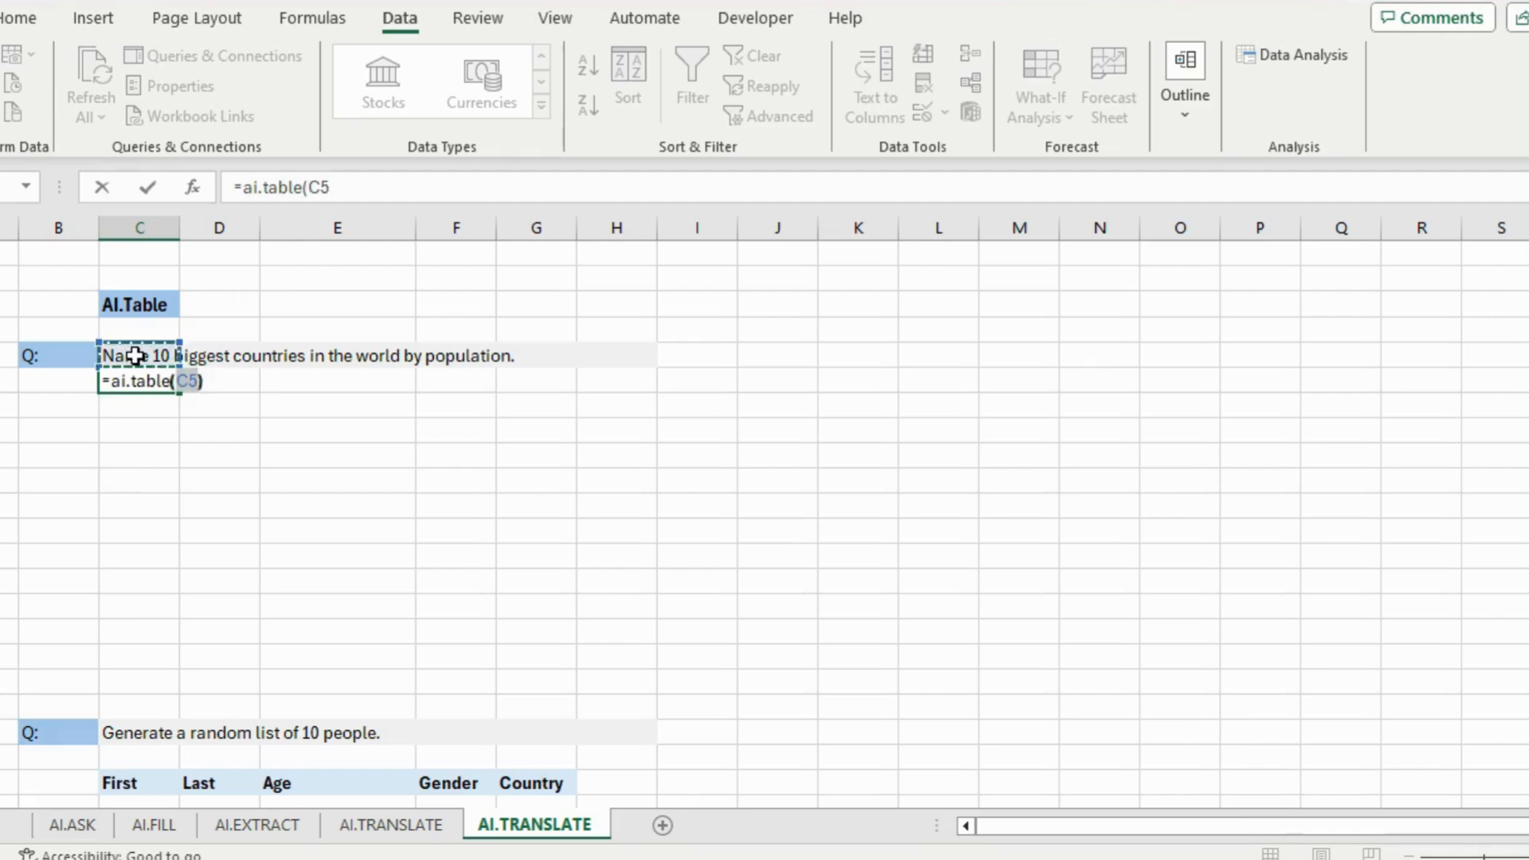
key("Return")
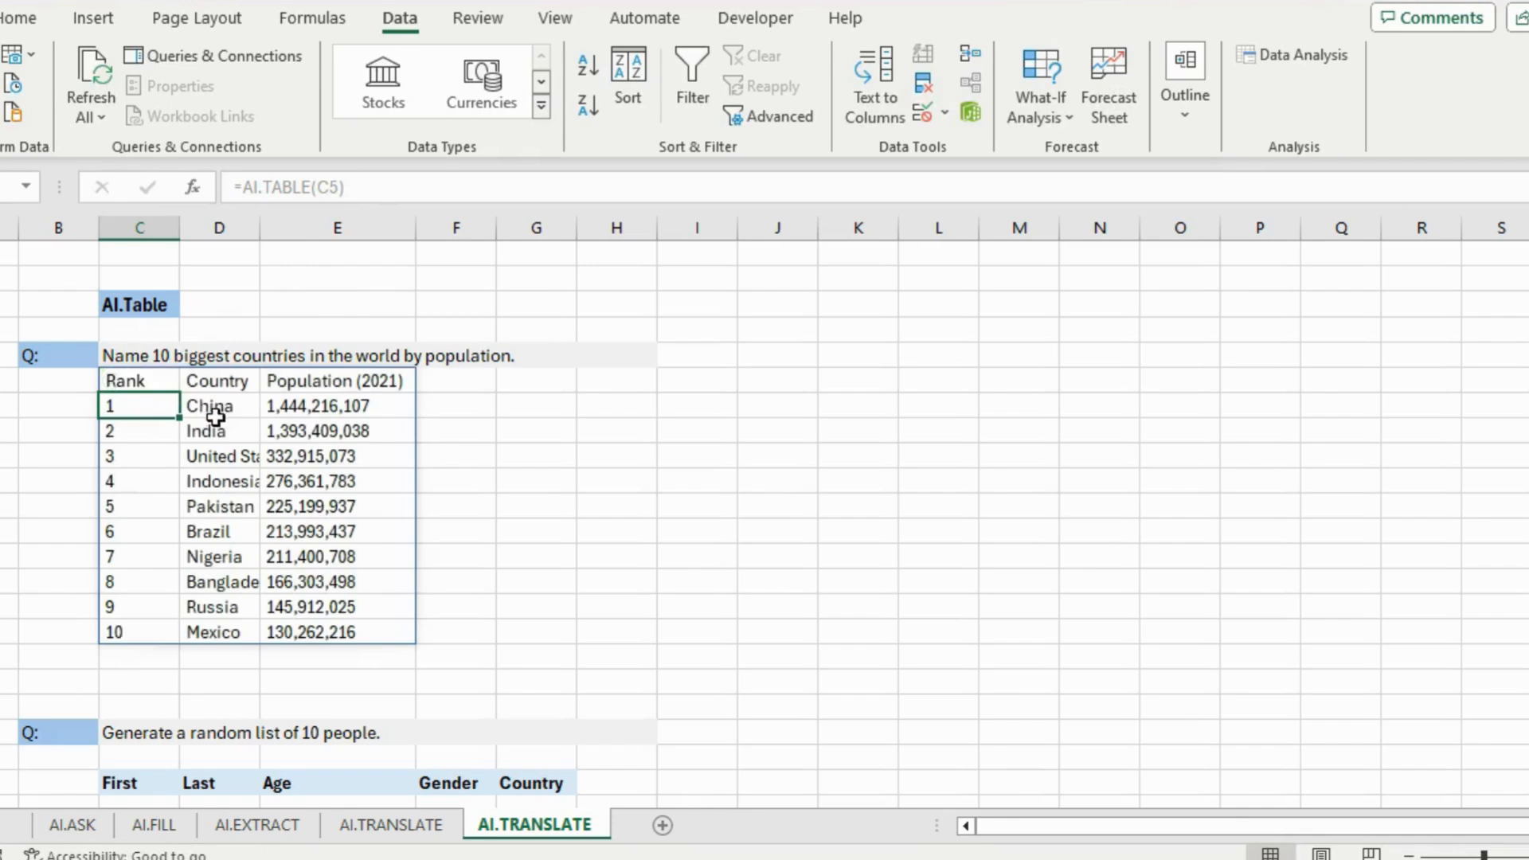
Widen column D so country names like China show in full
left_click(218, 407)
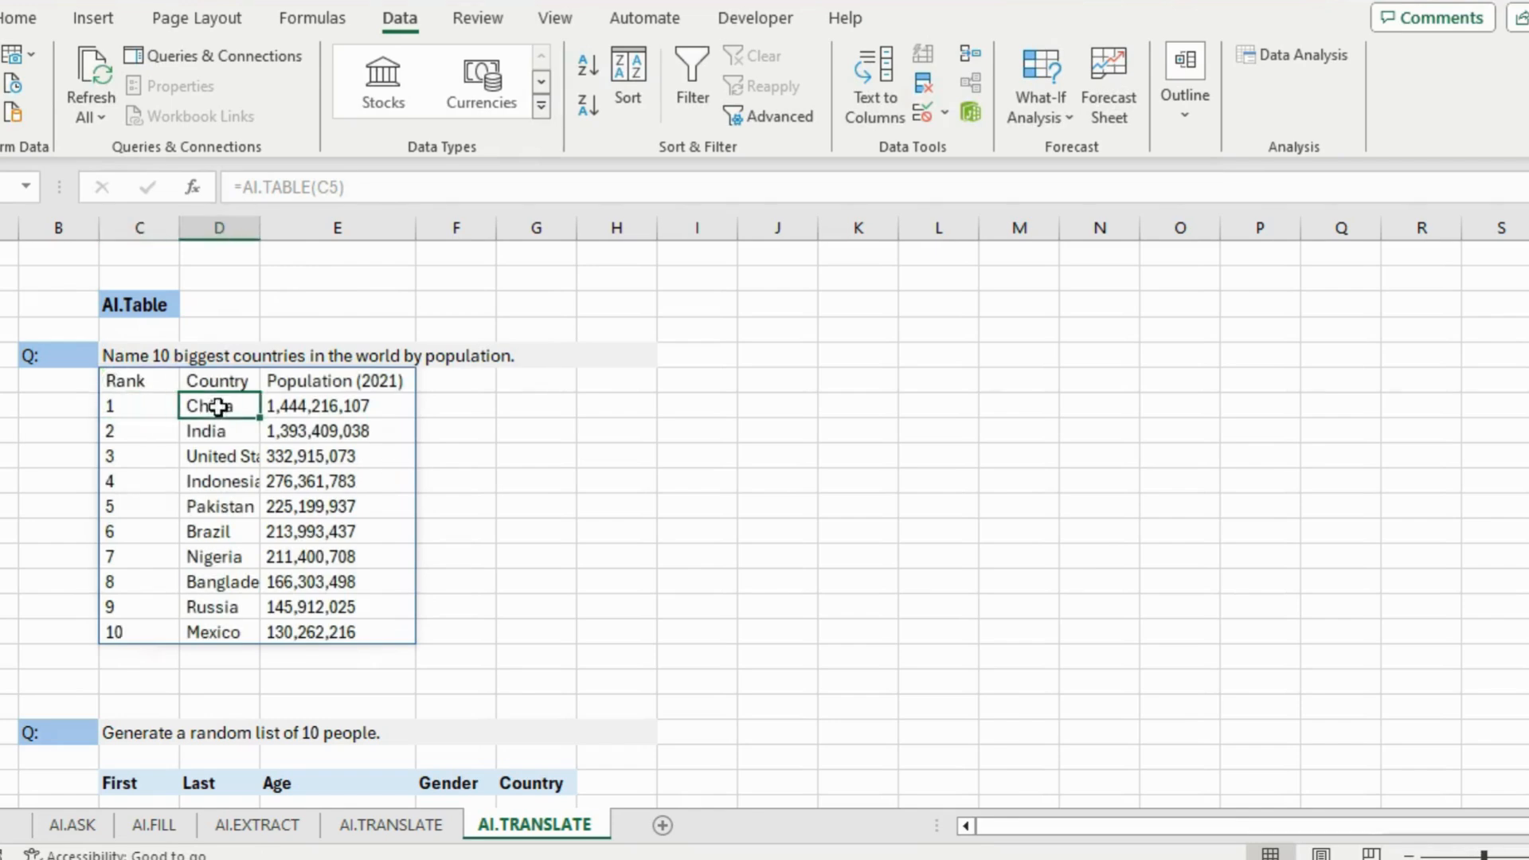
left_click(222, 436)
left_click_drag(259, 229, 295, 236)
Review the generated population figures and the Country and Population (2021) headings
left_click(351, 505)
left_click(332, 407)
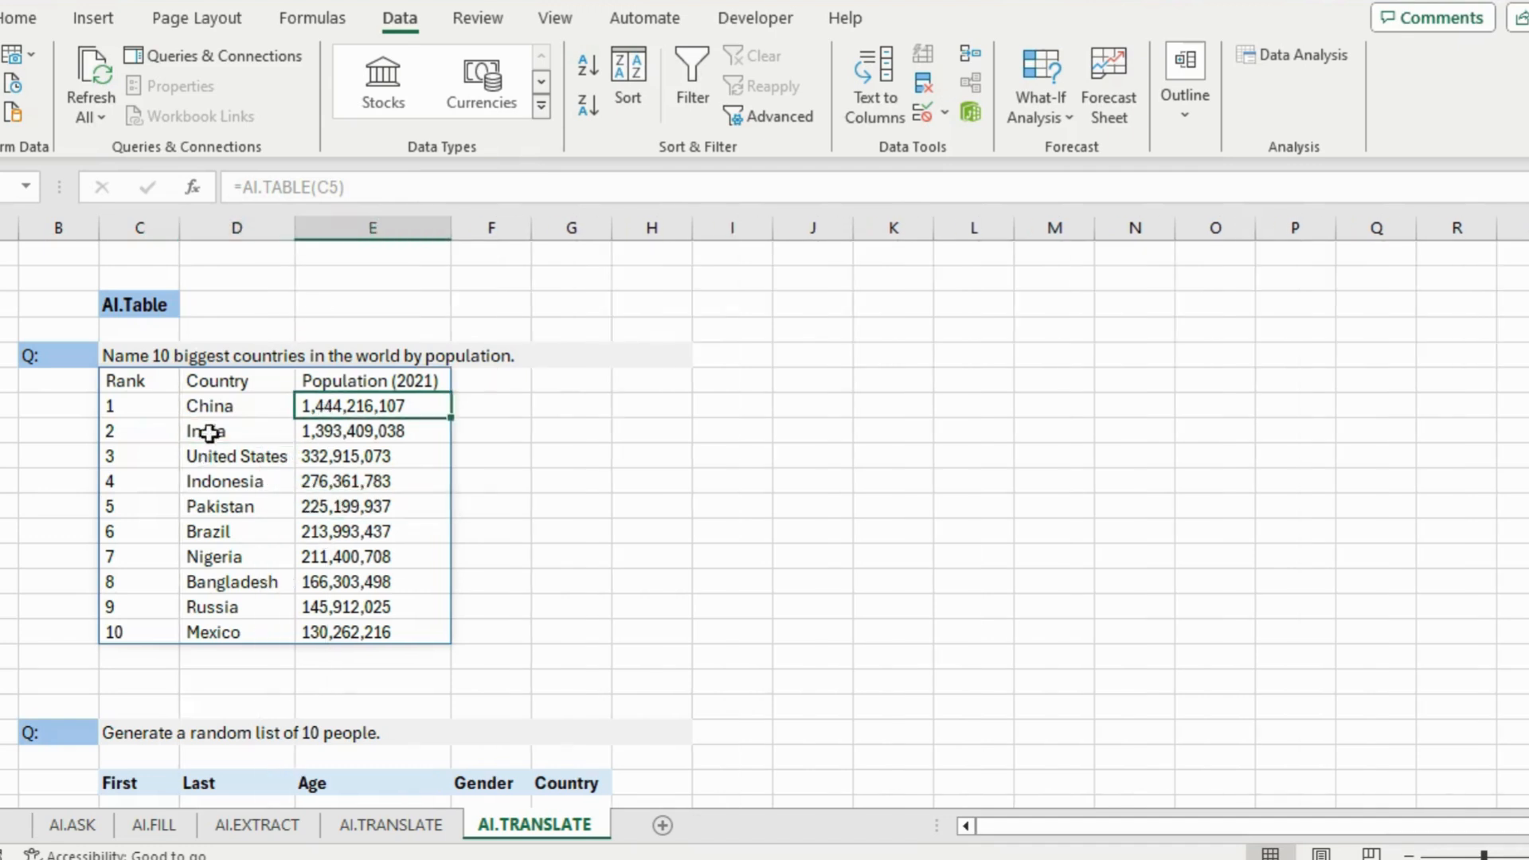
left_click_drag(201, 387, 367, 610)
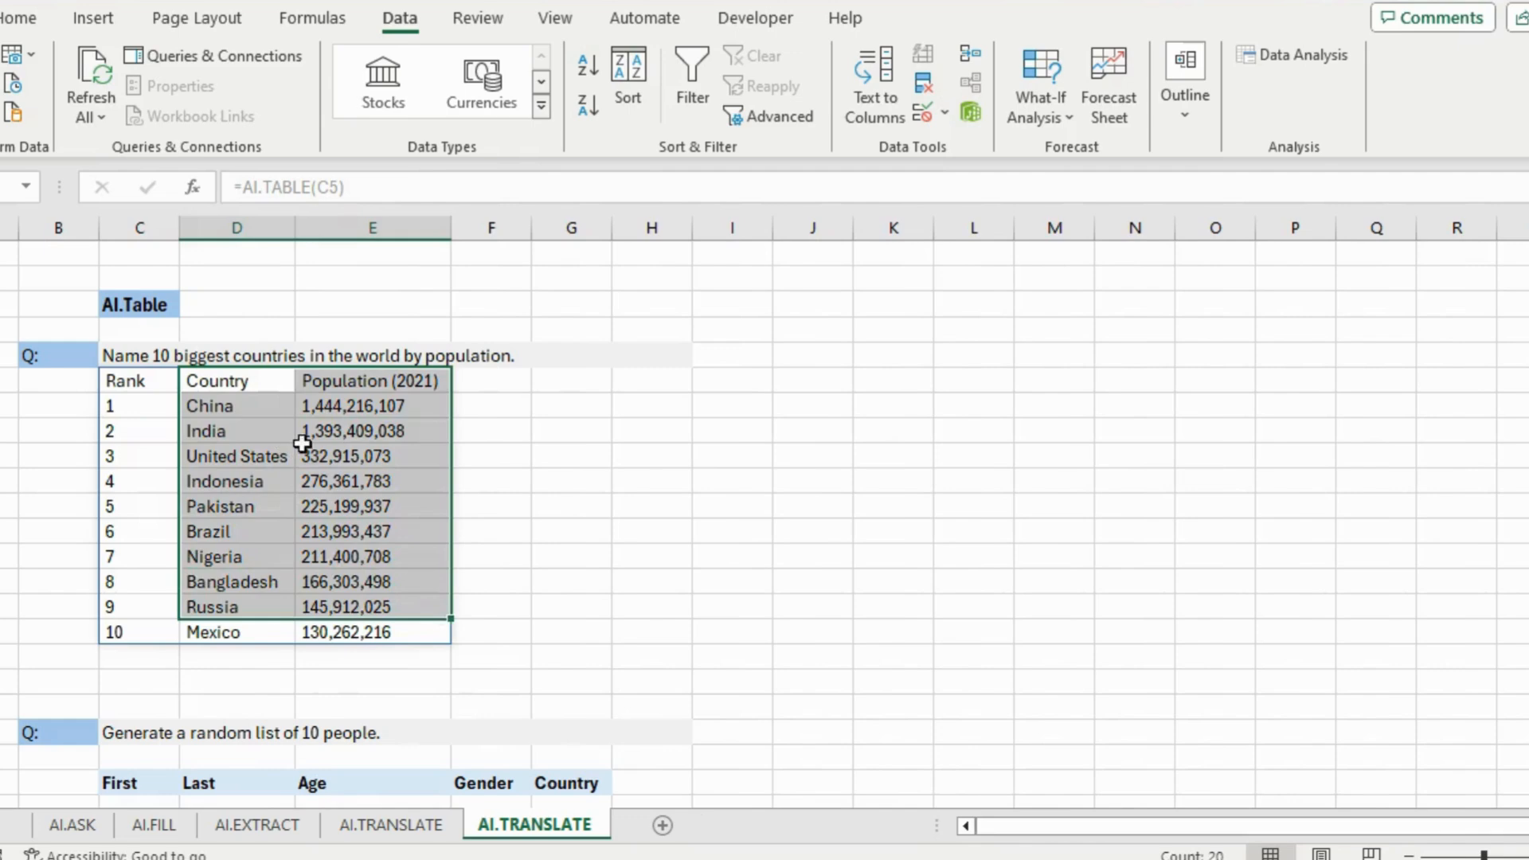
left_click(302, 444)
left_click(426, 381)
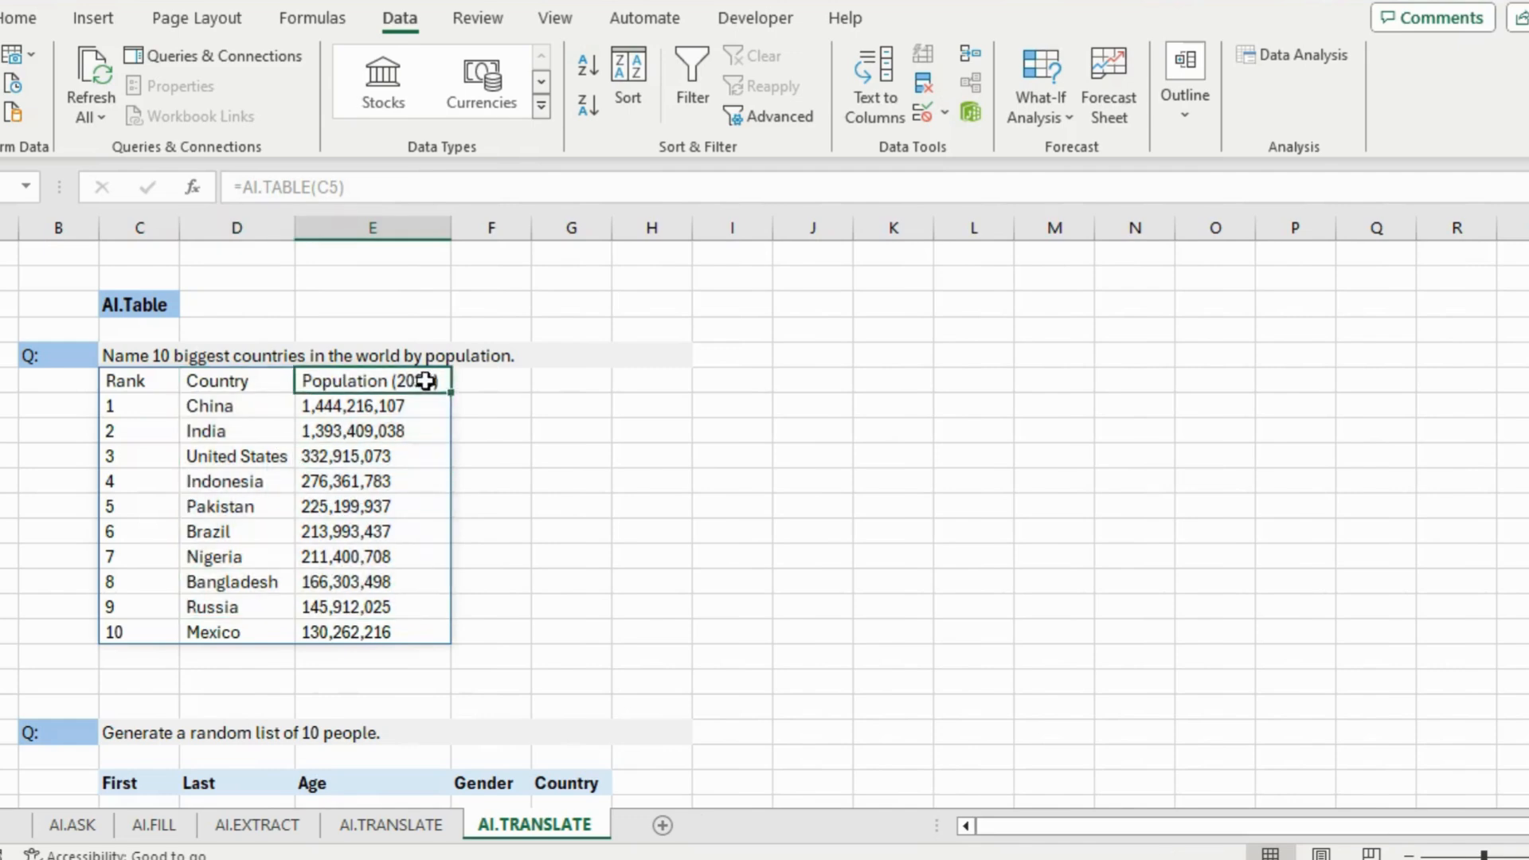
left_click(315, 355)
left_click(257, 389)
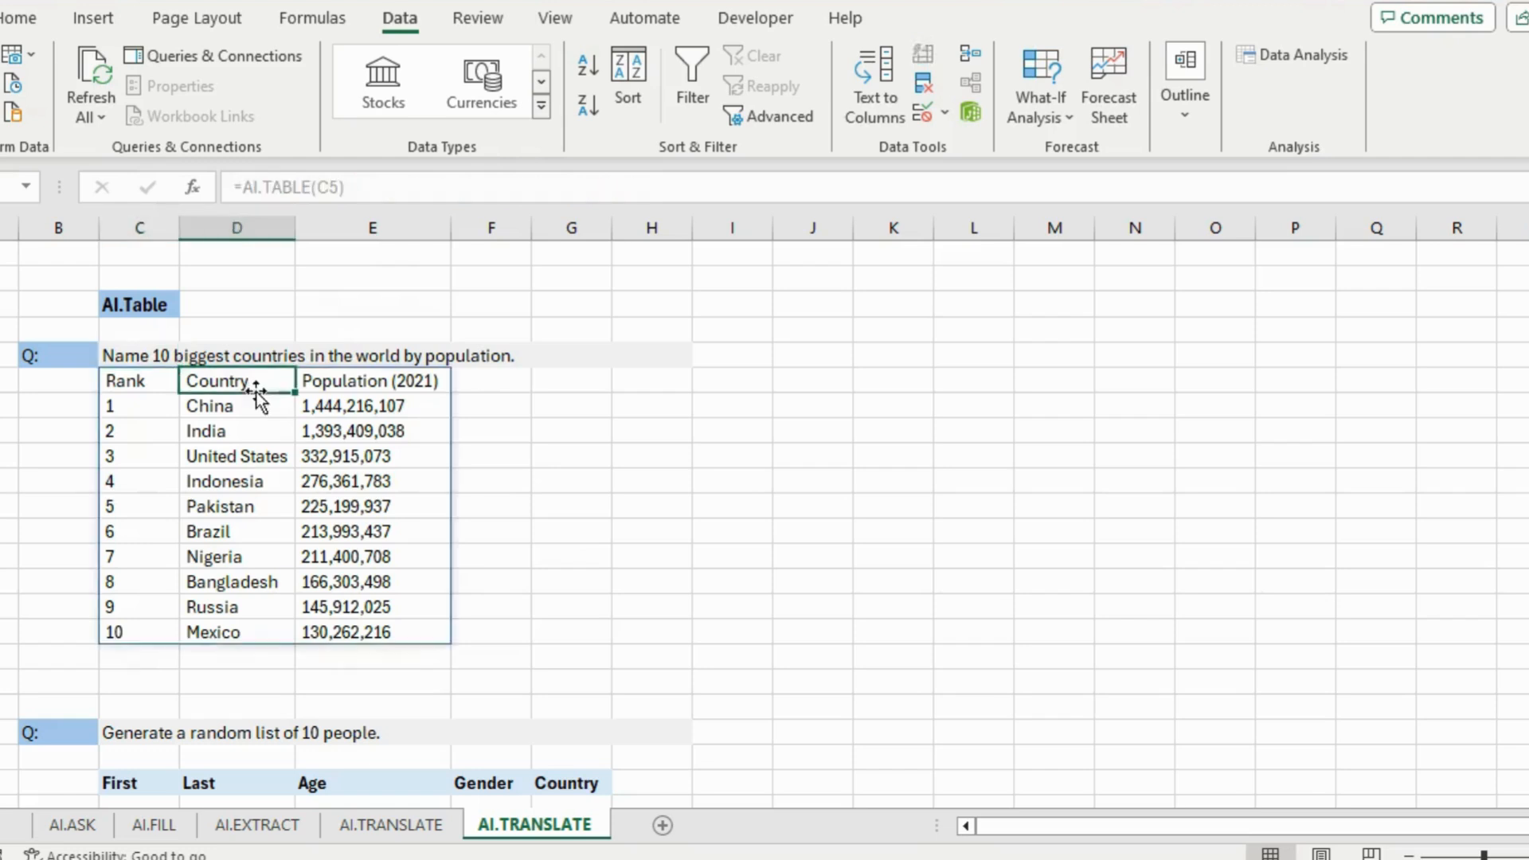
scroll(348, 515, "down", 2)
scroll(348, 516, "up", 2)
left_click(322, 355)
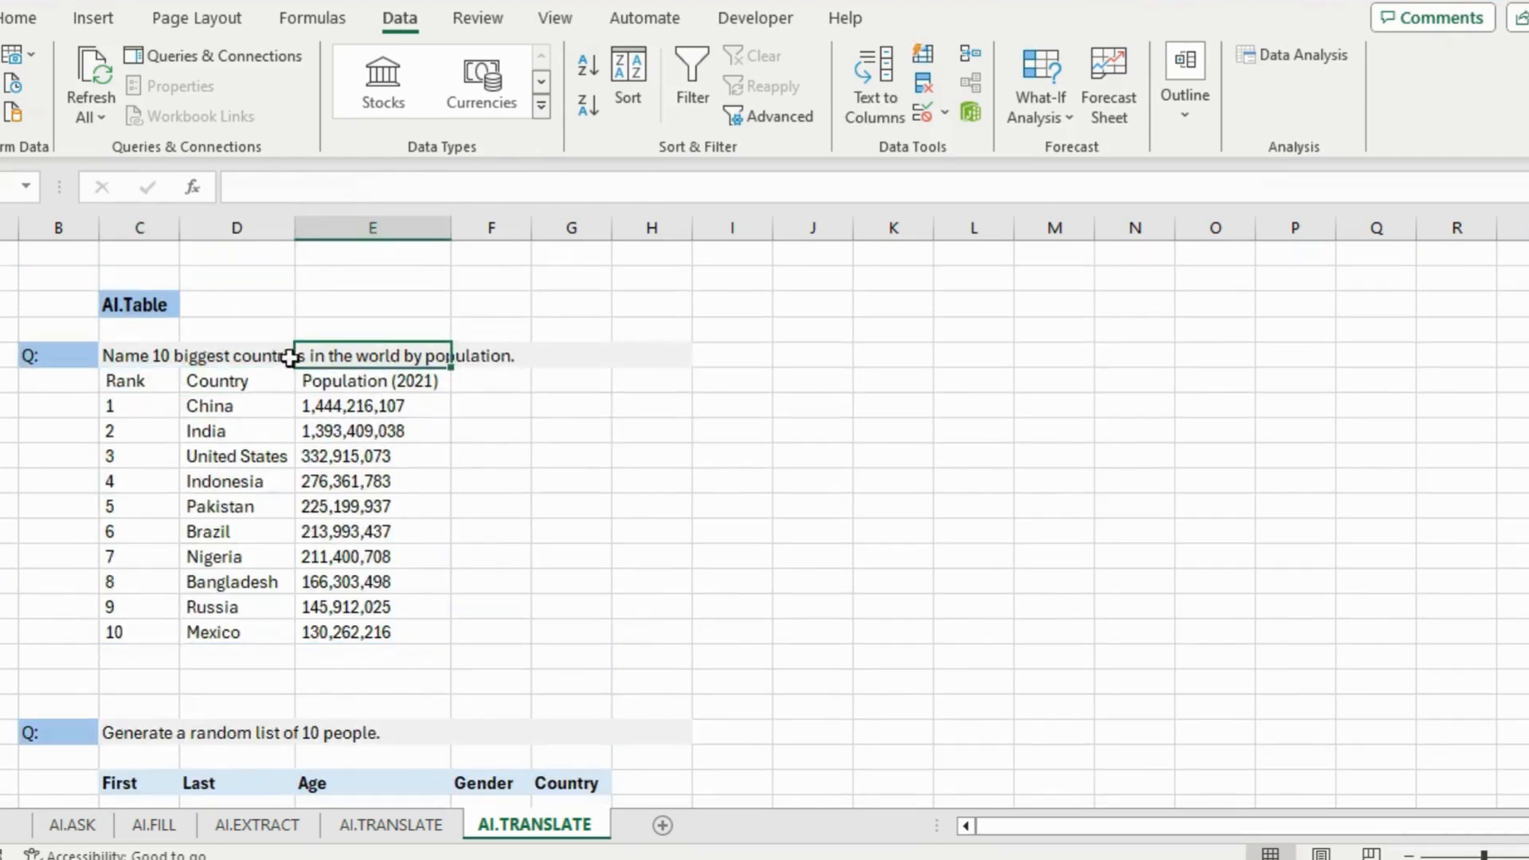
Append 'and continent' to the question in C4 and widen column D for the regenerated table
left_click(170, 354)
left_click(671, 188)
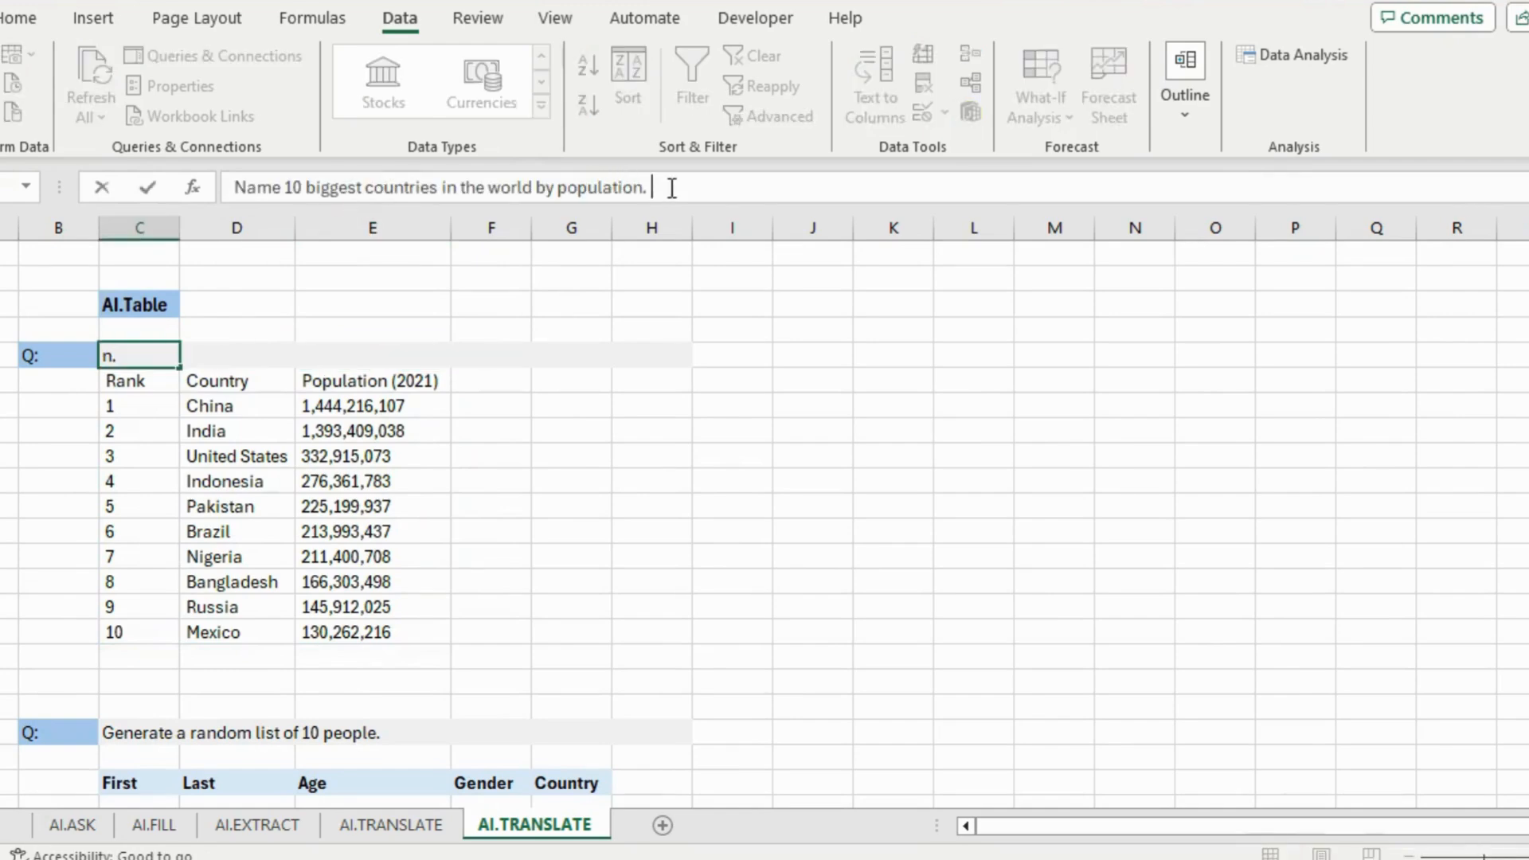
type("and continent")
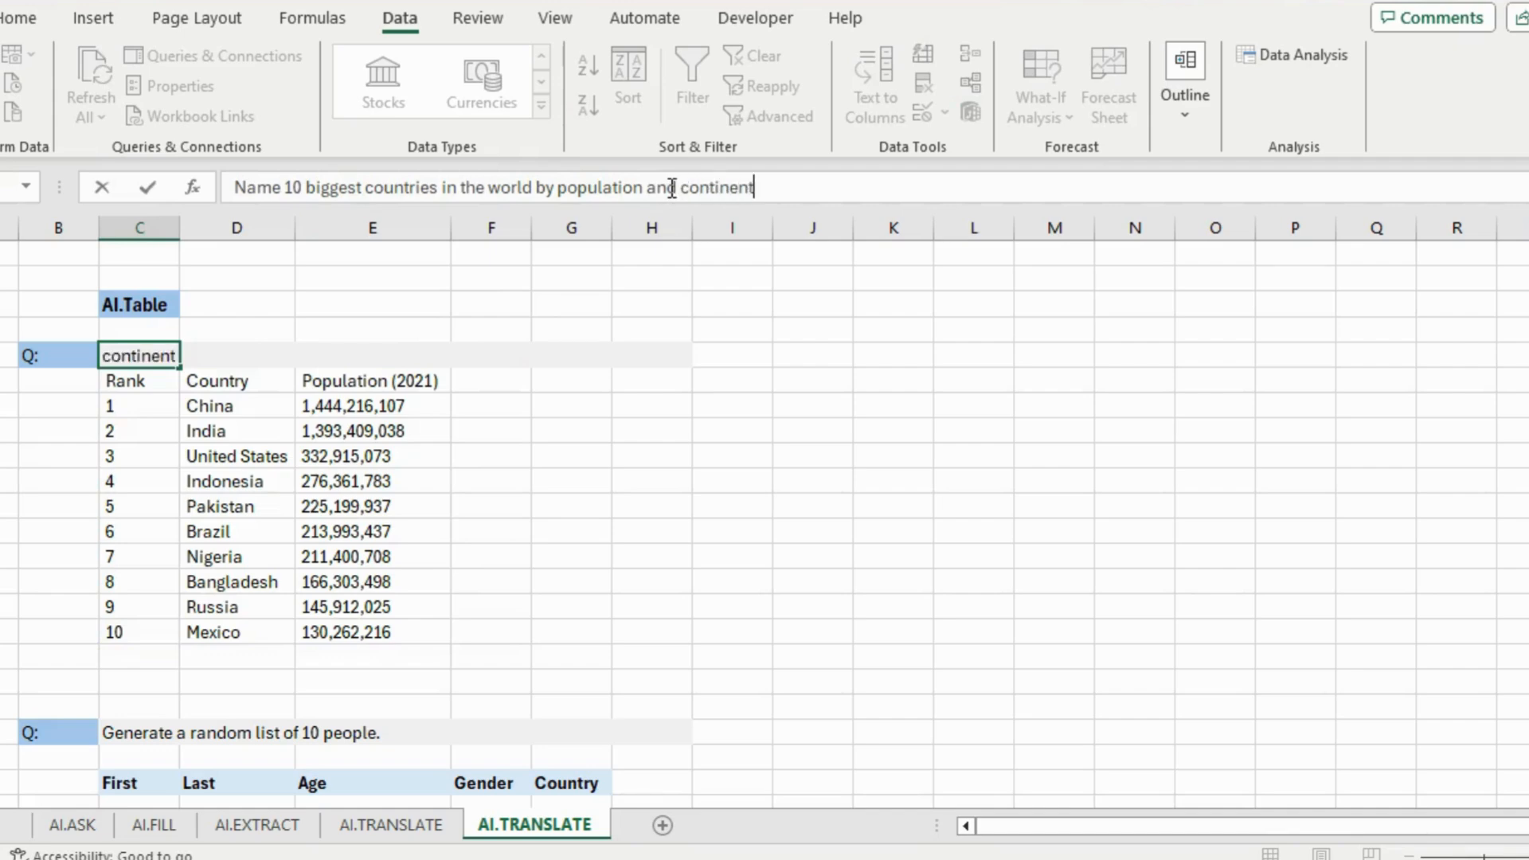
key("Return")
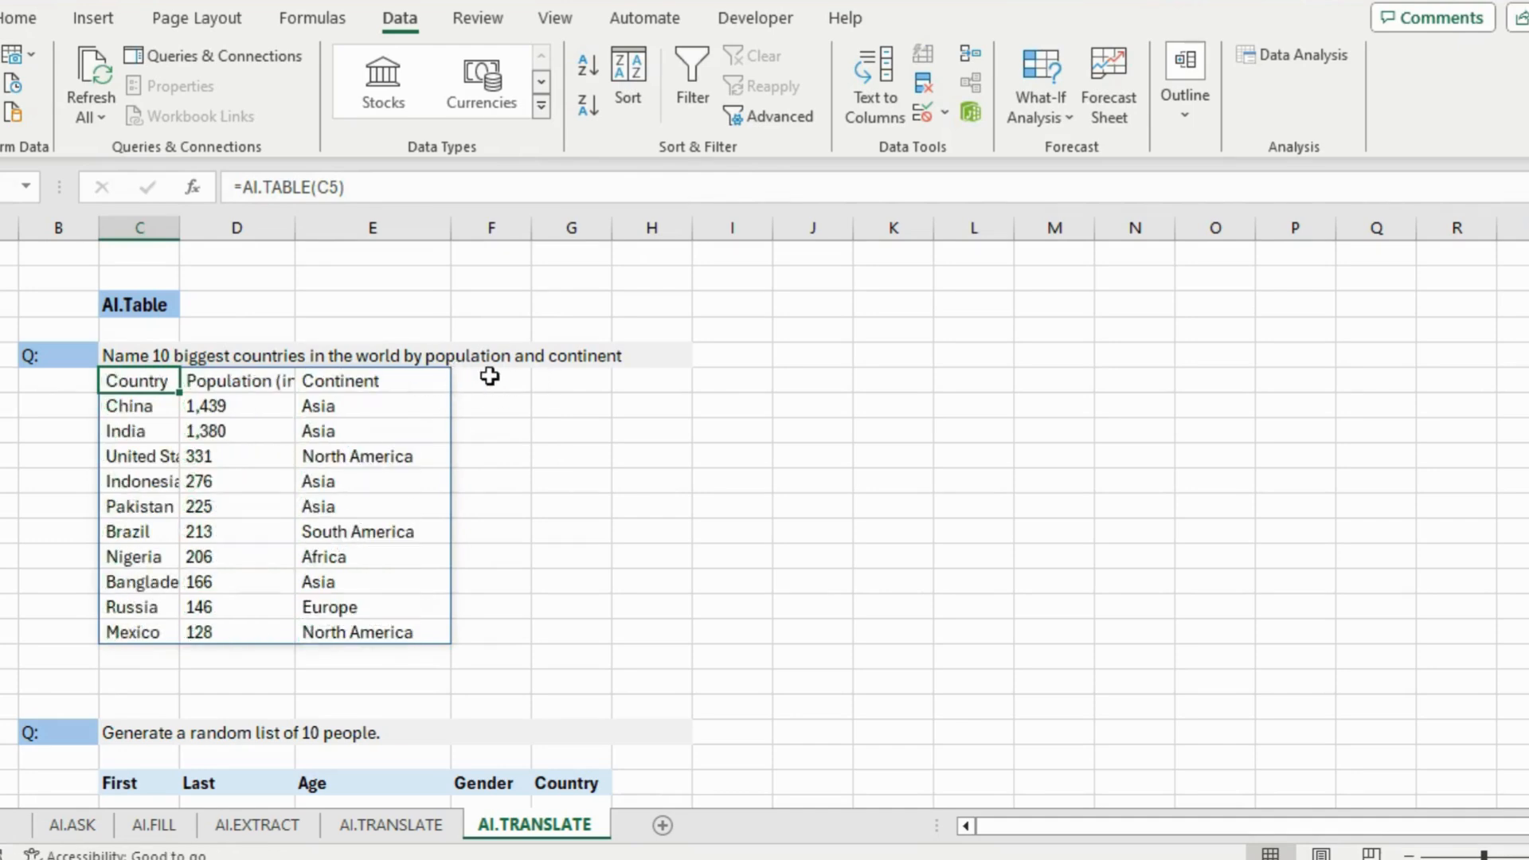
left_click_drag(296, 229, 338, 236)
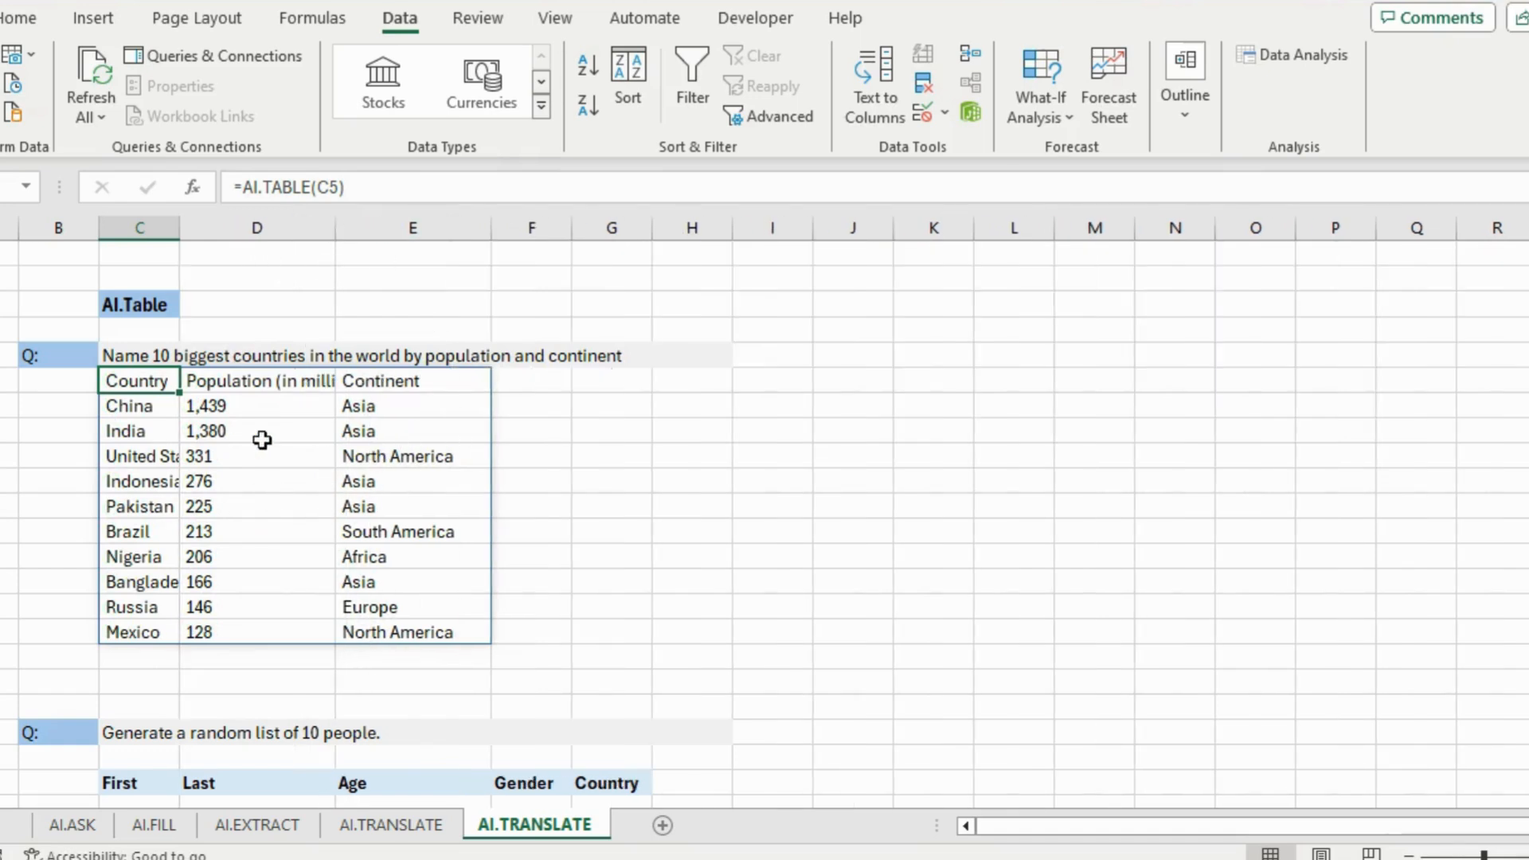
scroll(472, 448, "down", 5)
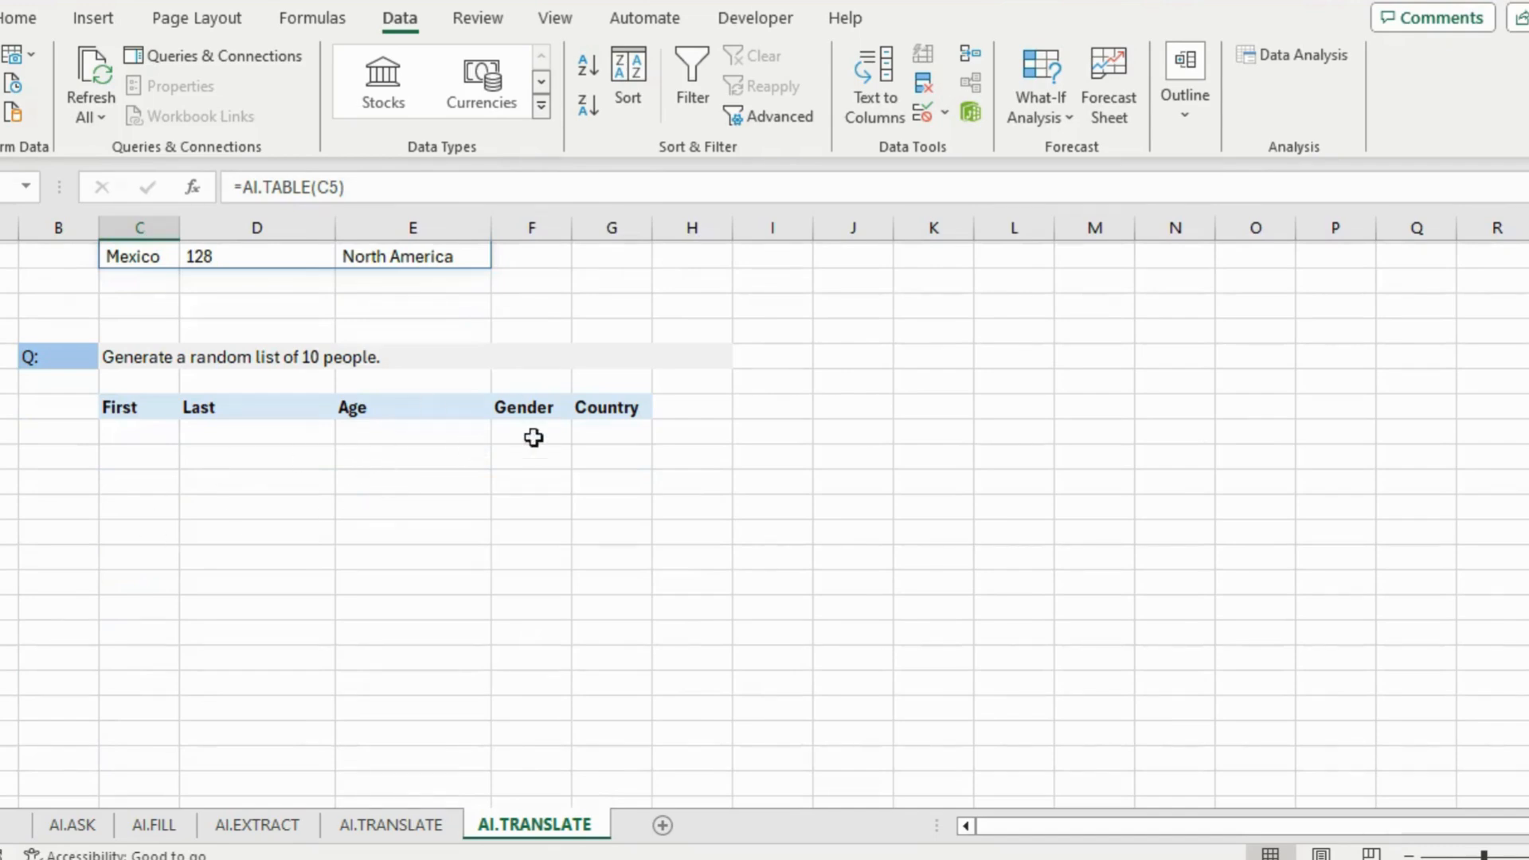
Enter =AI.TABLE(C20,C22:G22) in C23 to list ten random people under the headings
left_click(136, 435)
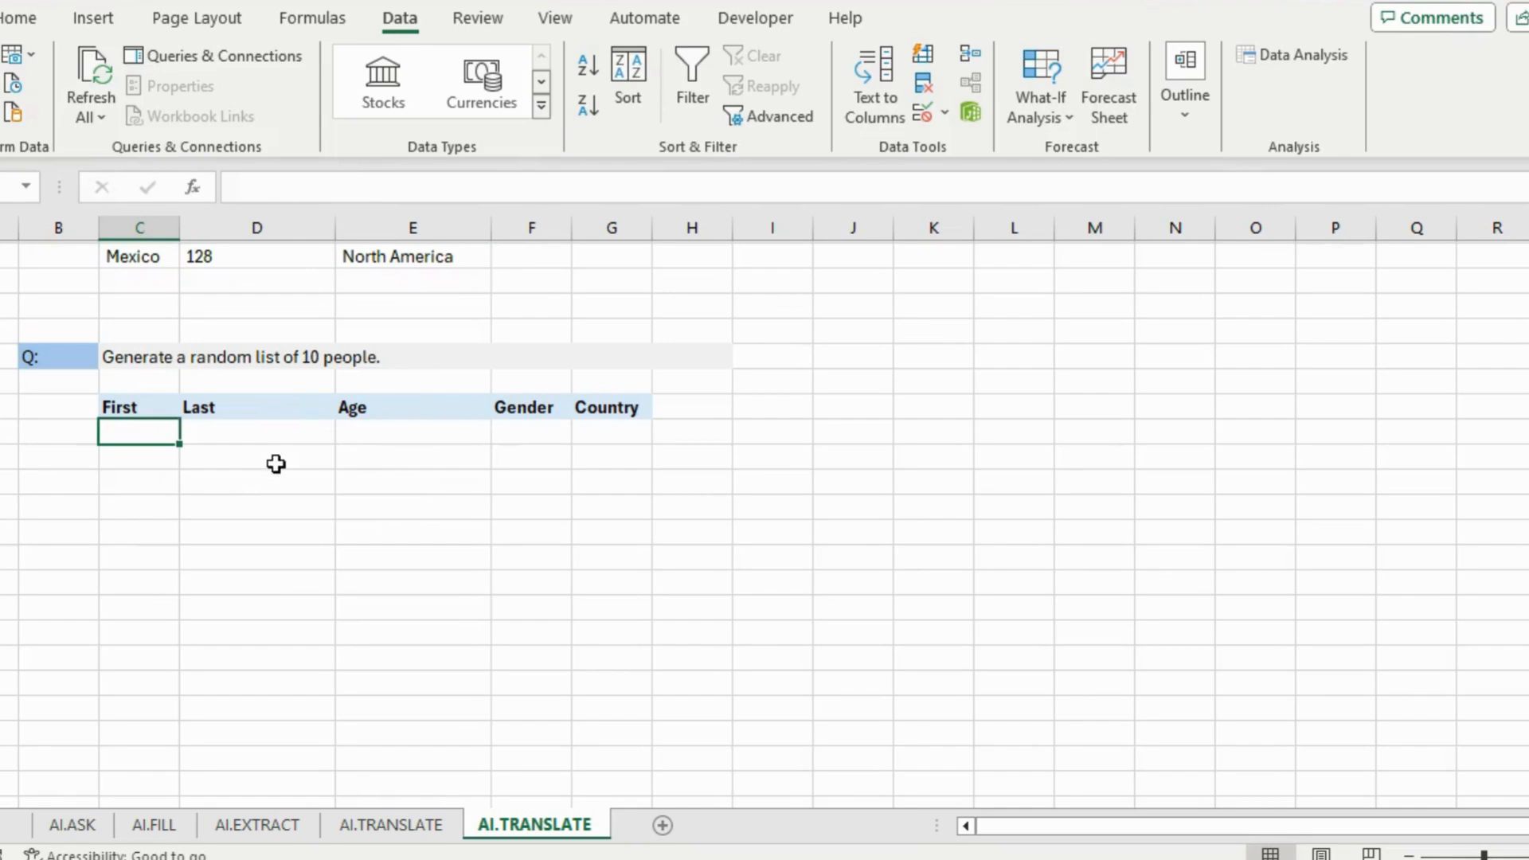
scroll(410, 499, "down", 1)
type("=")
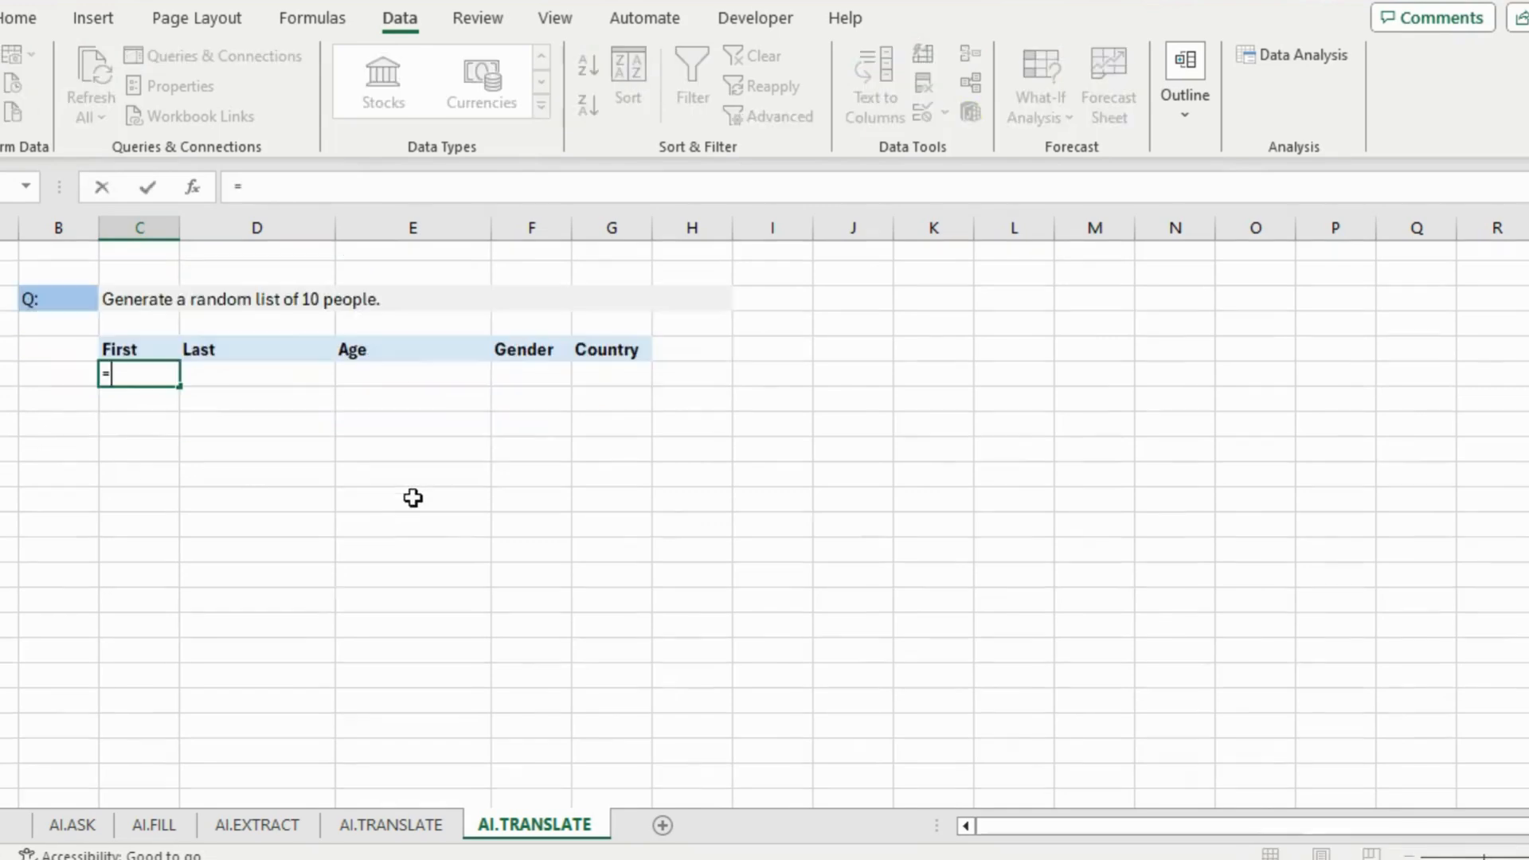
type("ai.table(")
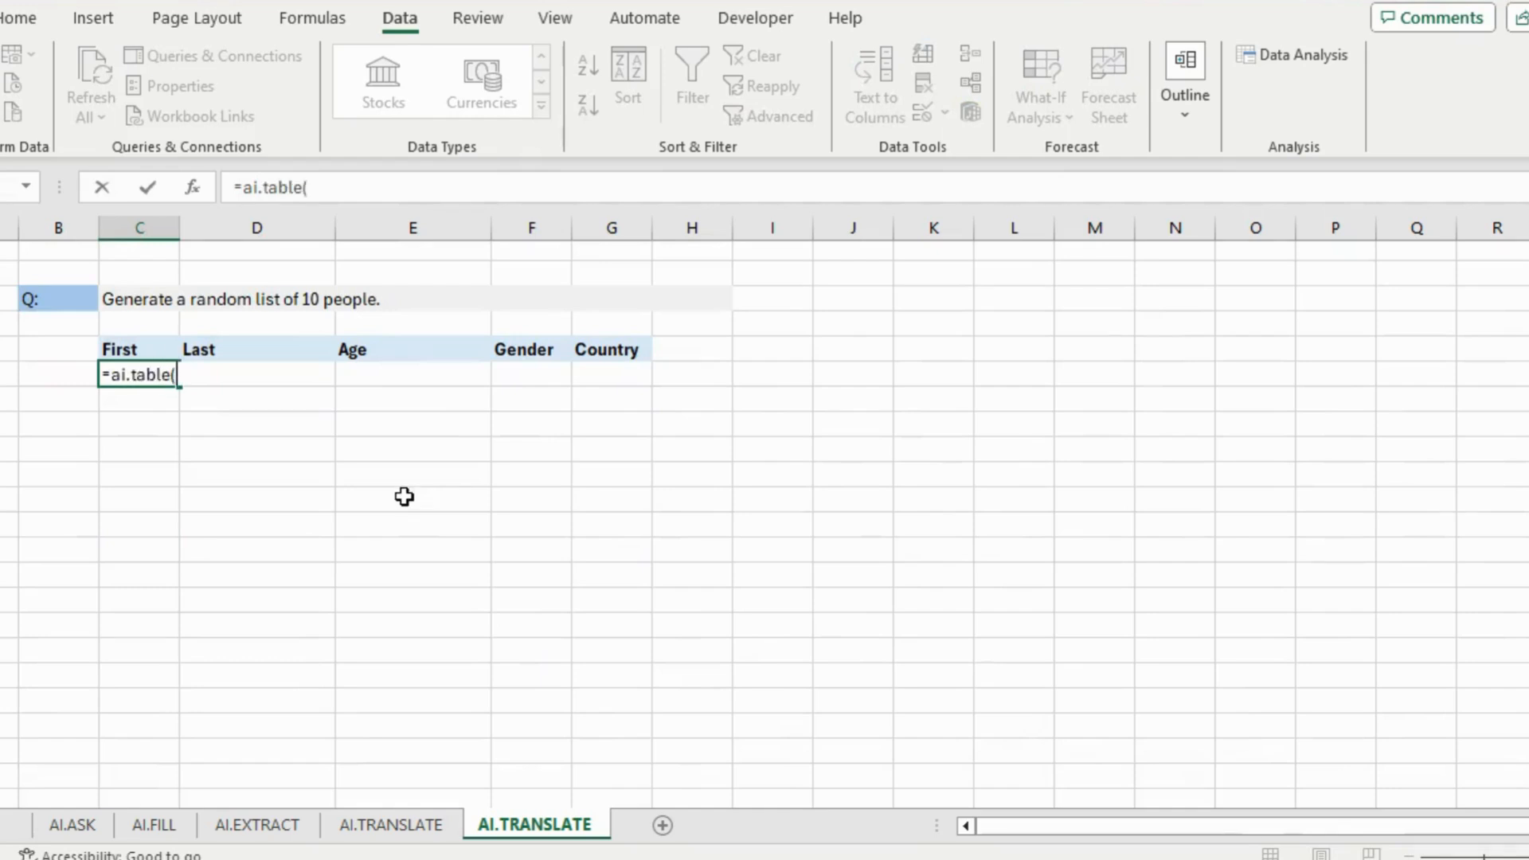
left_click(143, 304)
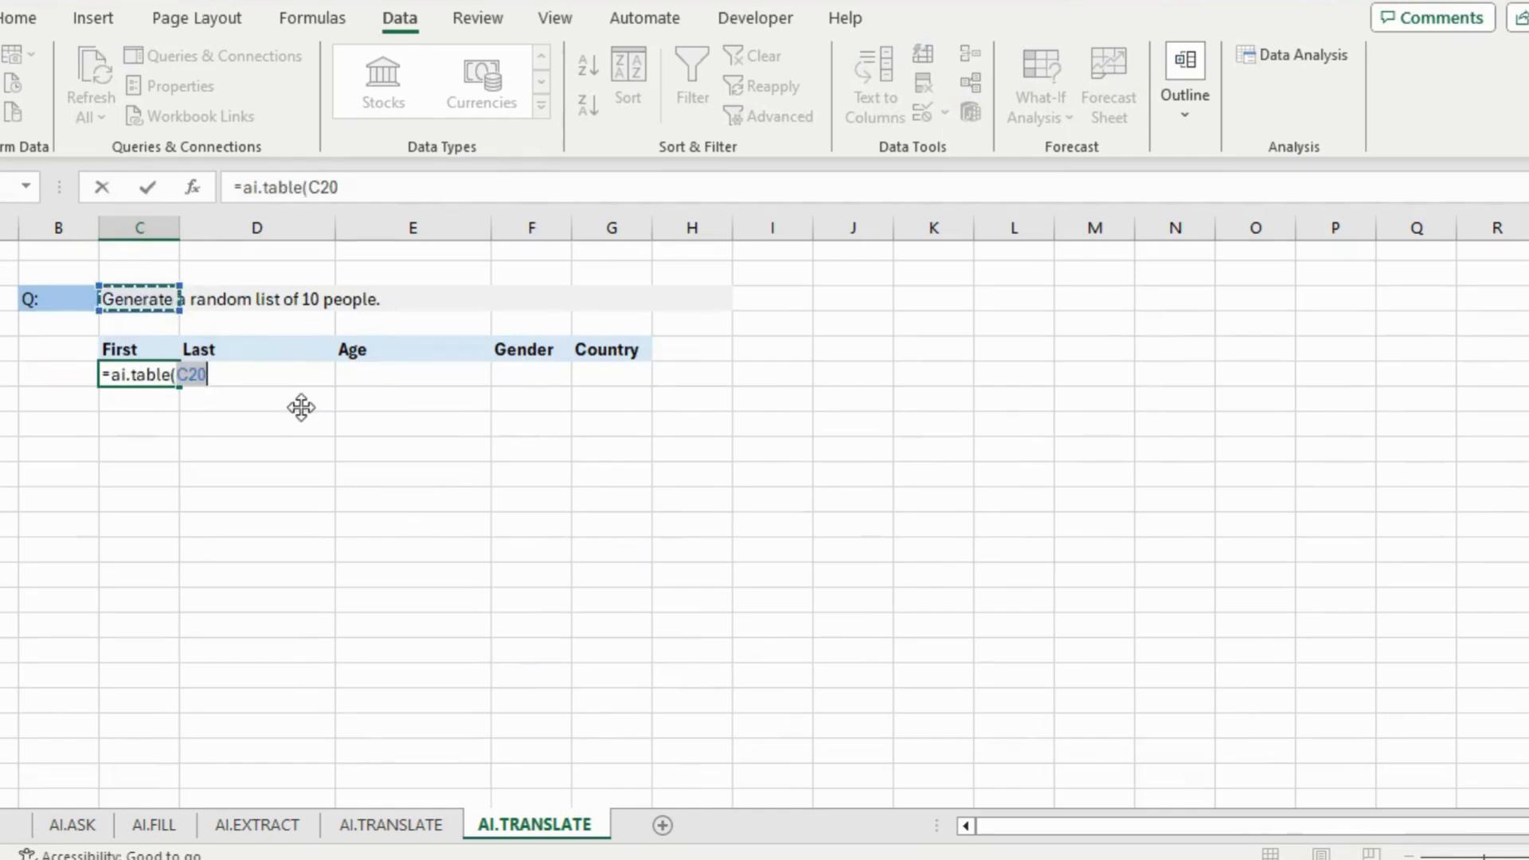
type(",")
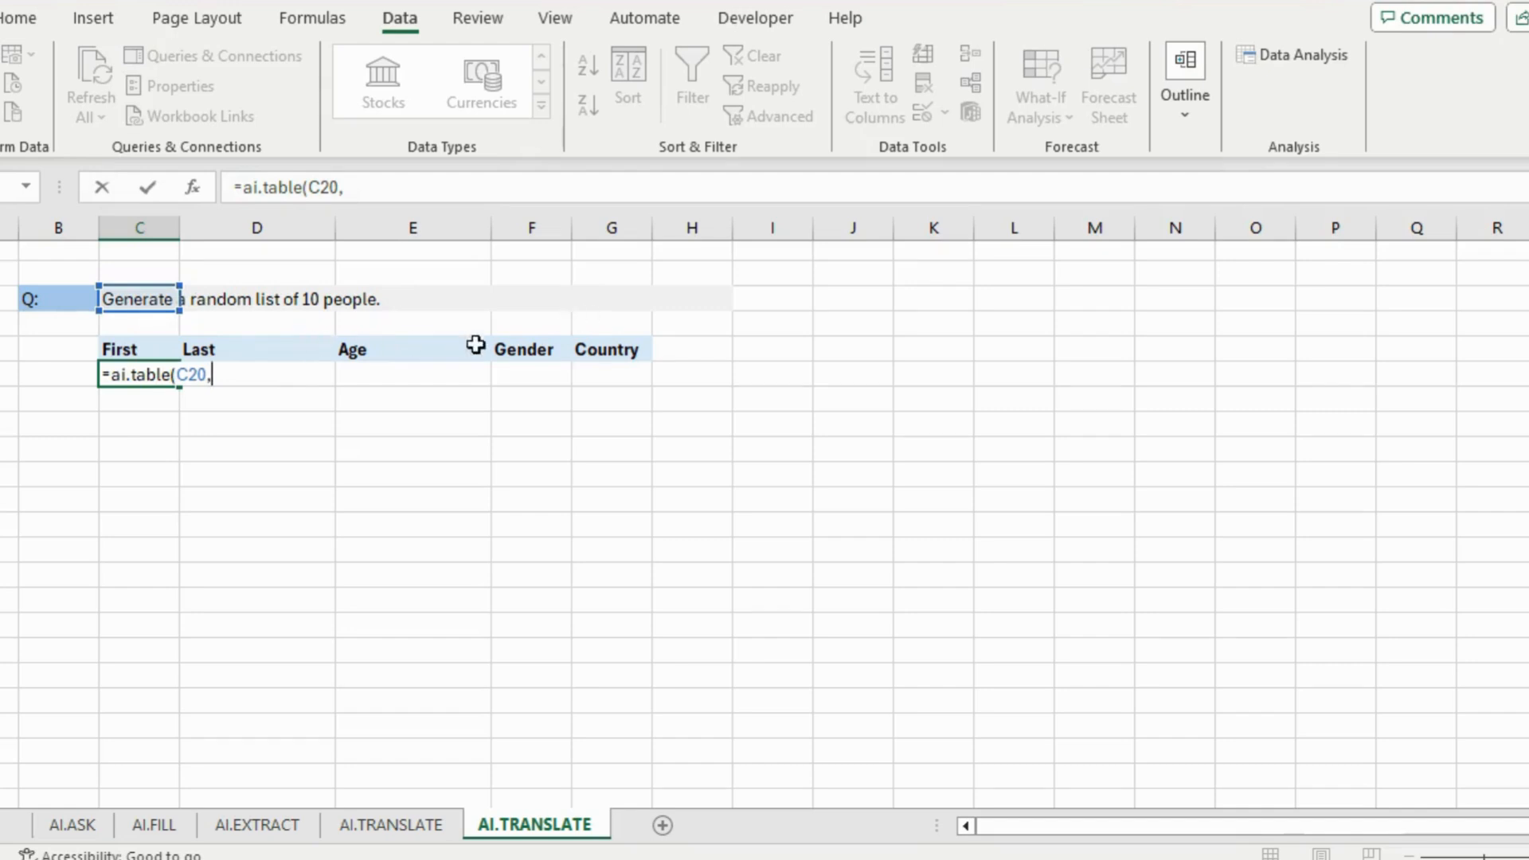
left_click_drag(143, 348, 609, 345)
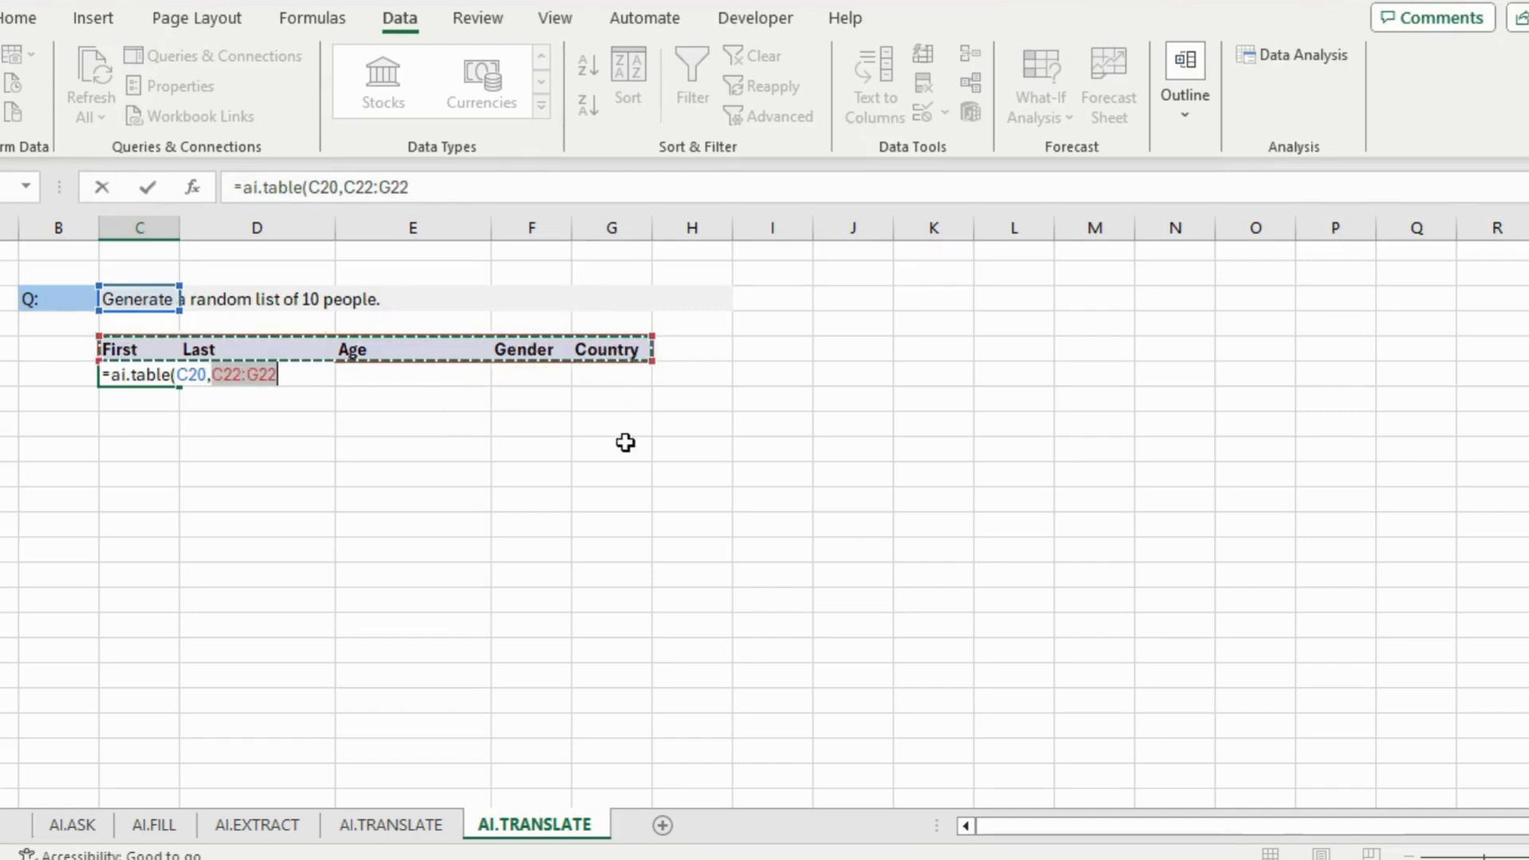
type(")")
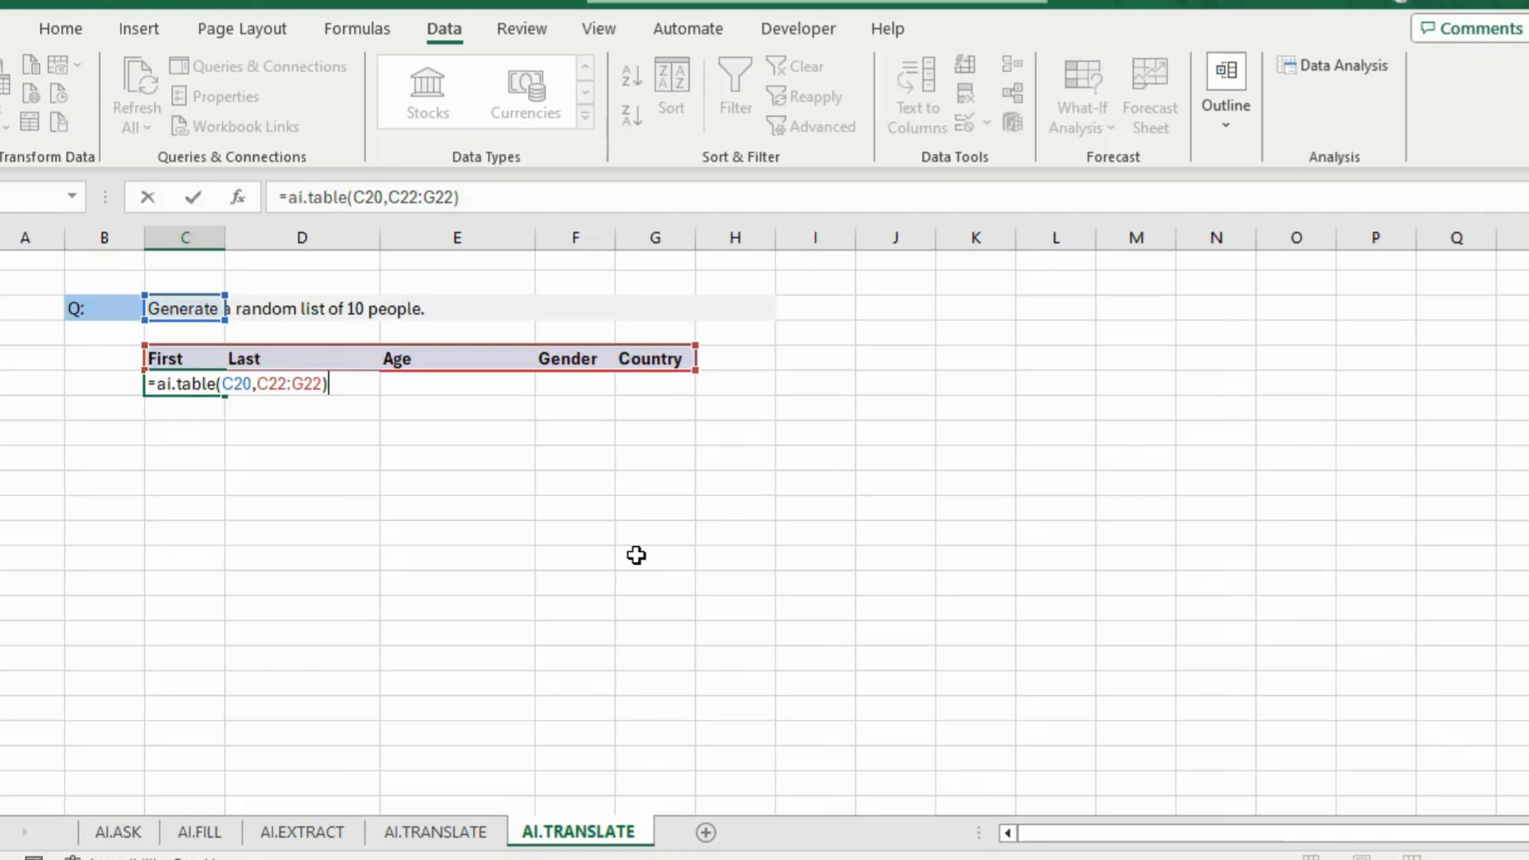
key("Return")
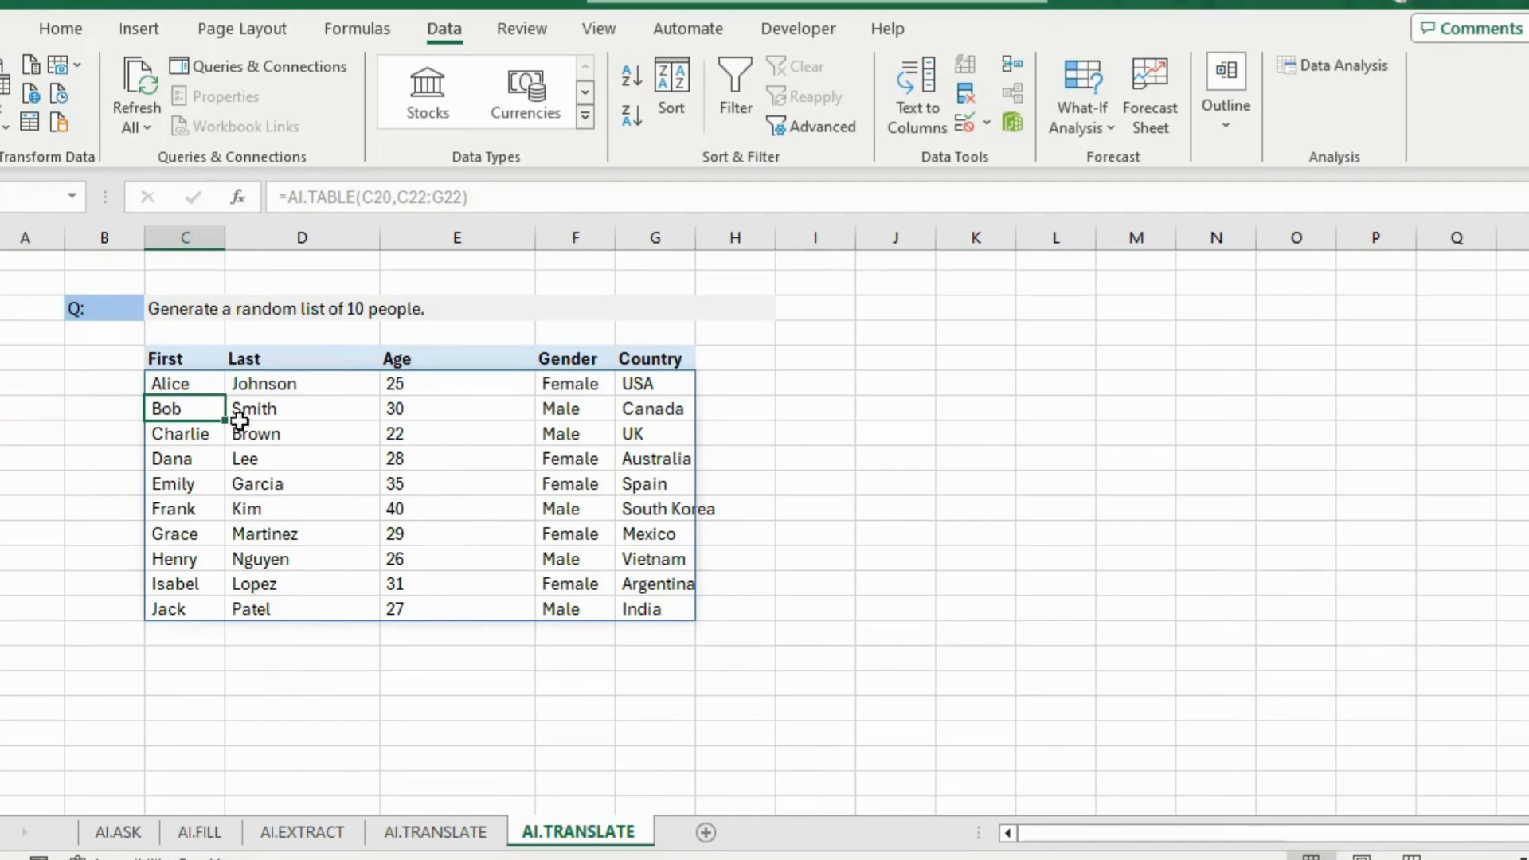
left_click_drag(212, 386, 338, 605)
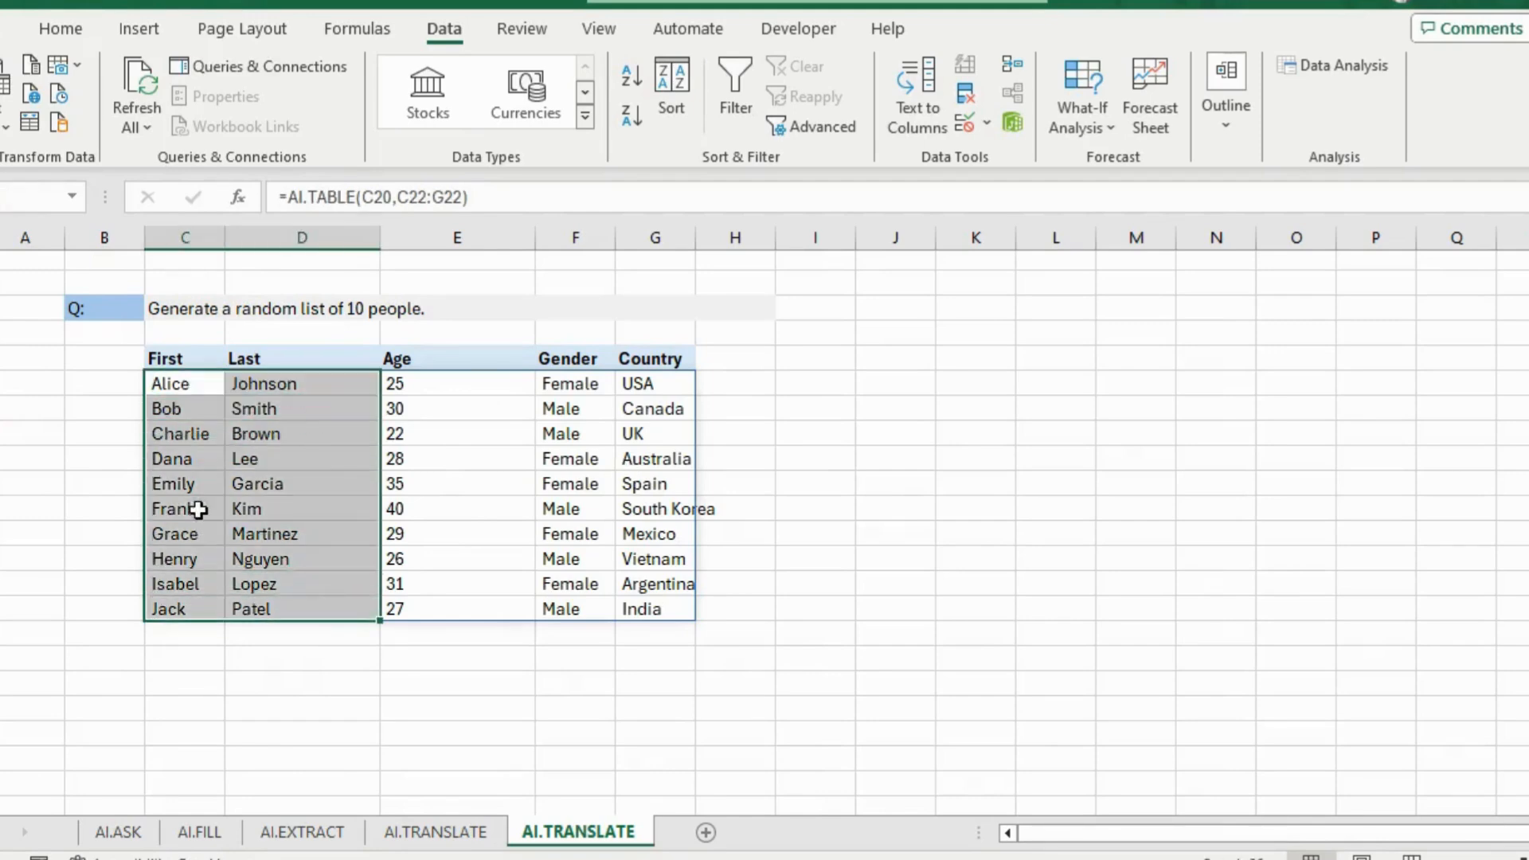
left_click(431, 388)
left_click(431, 478)
left_click(429, 532)
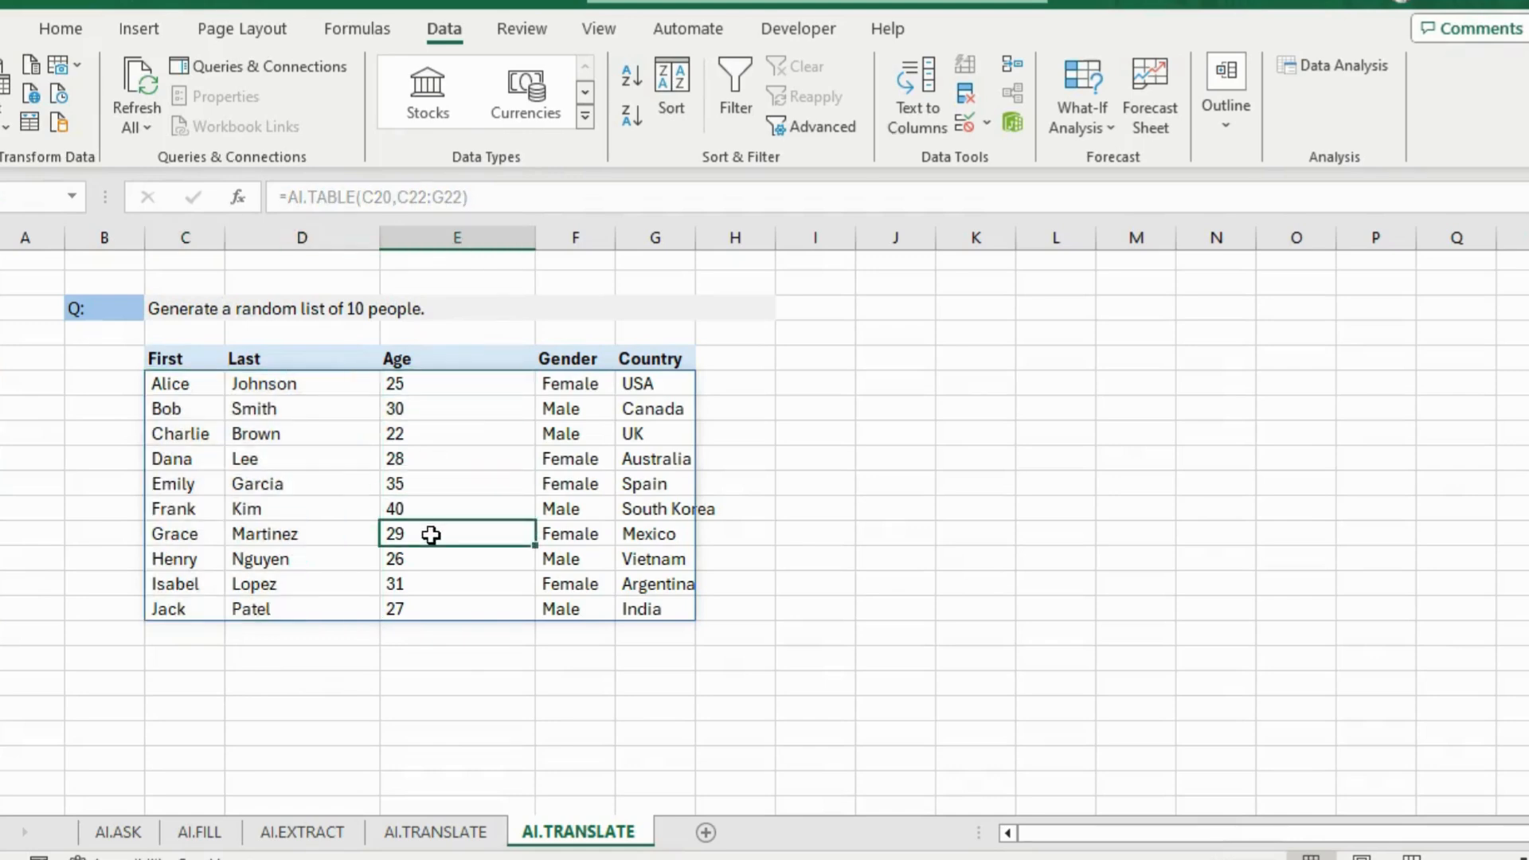
left_click(428, 586)
left_click(428, 632)
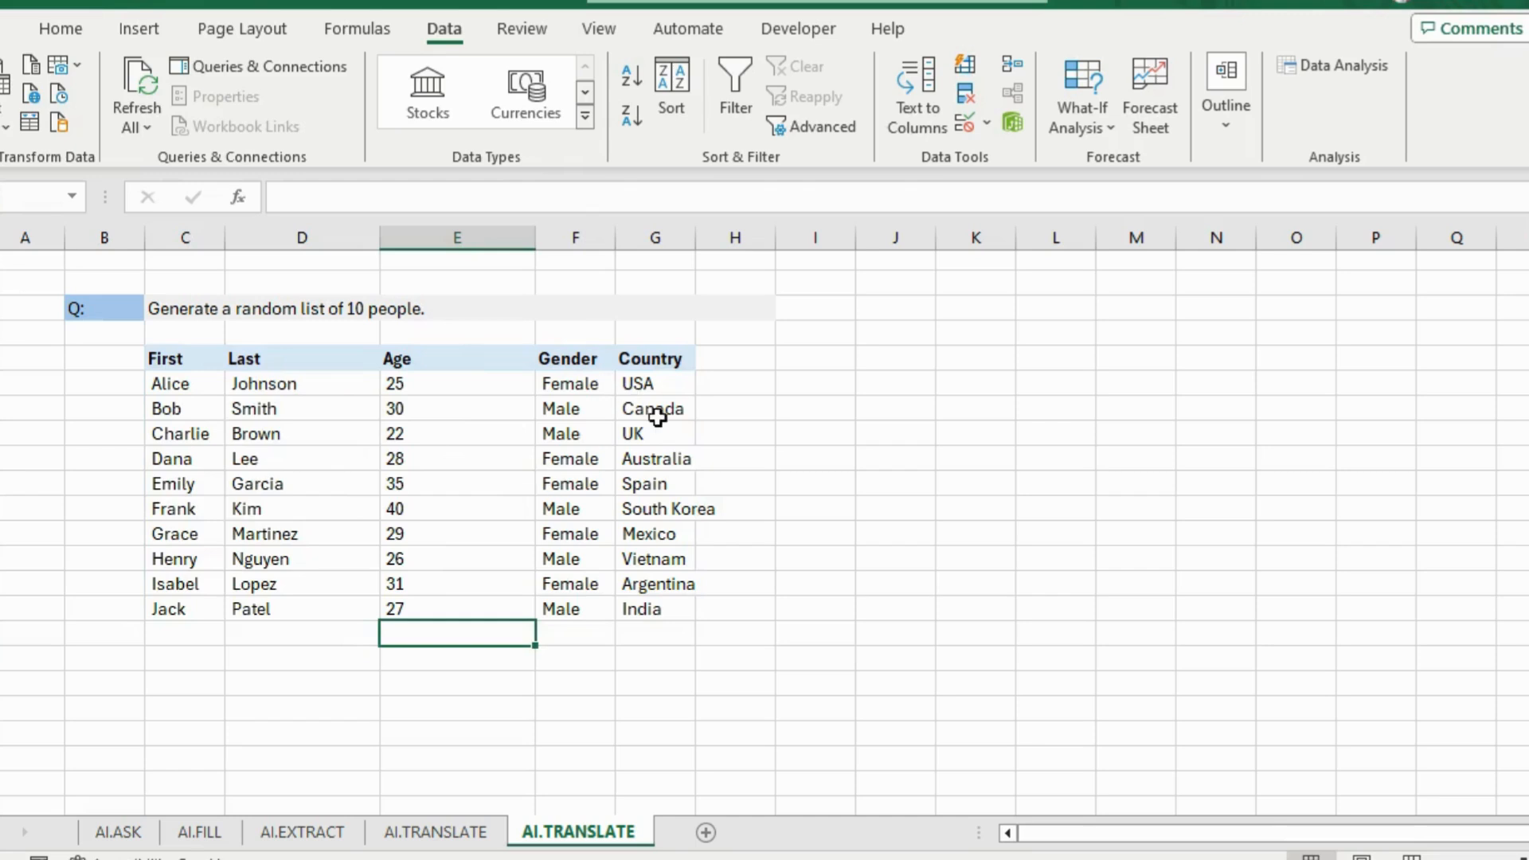
left_click(187, 383)
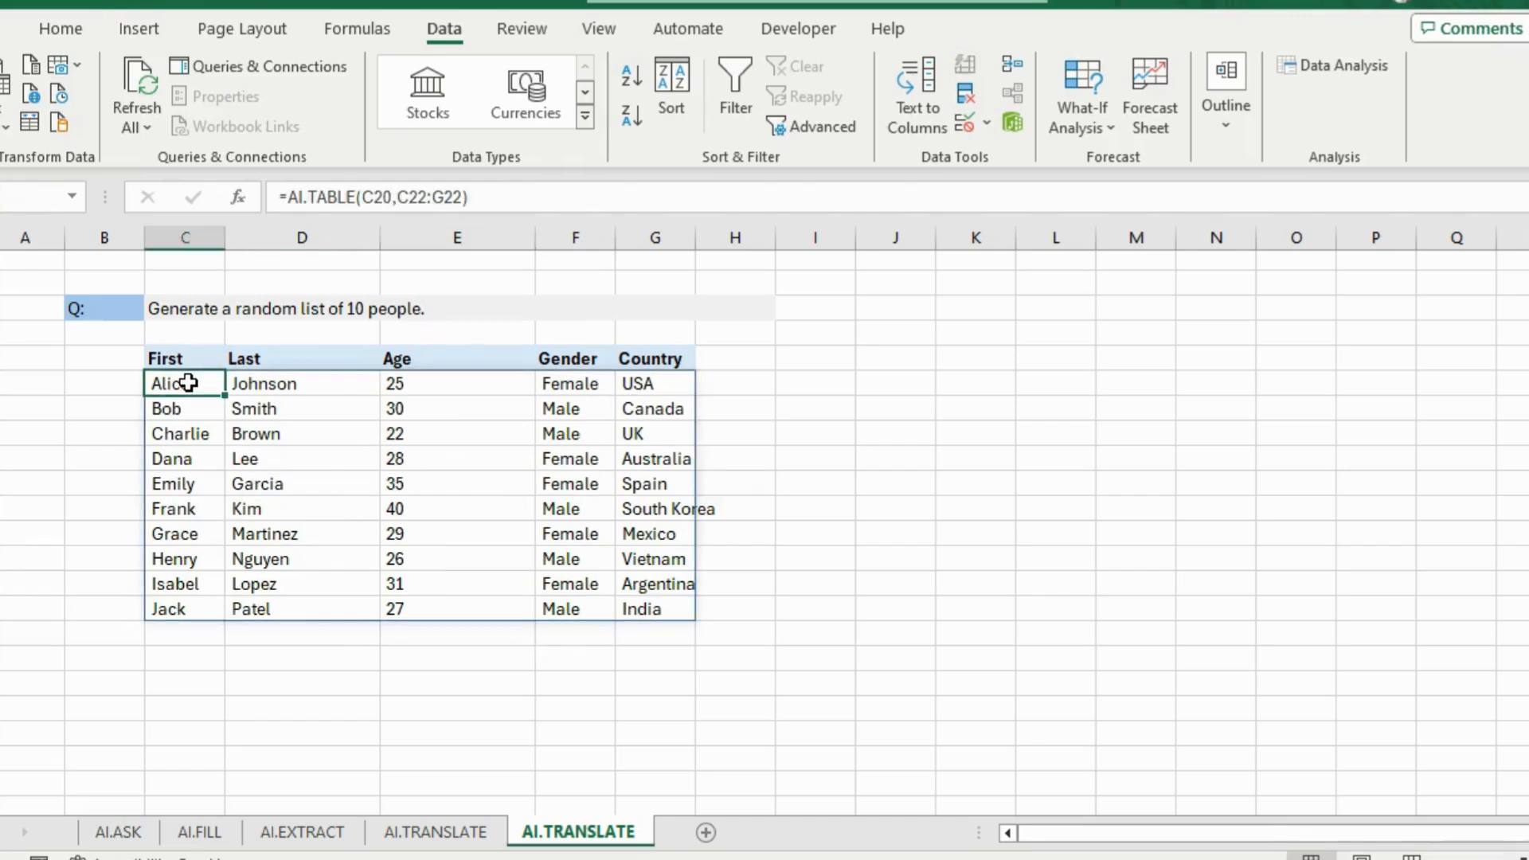
left_click(231, 477)
left_click(52, 502)
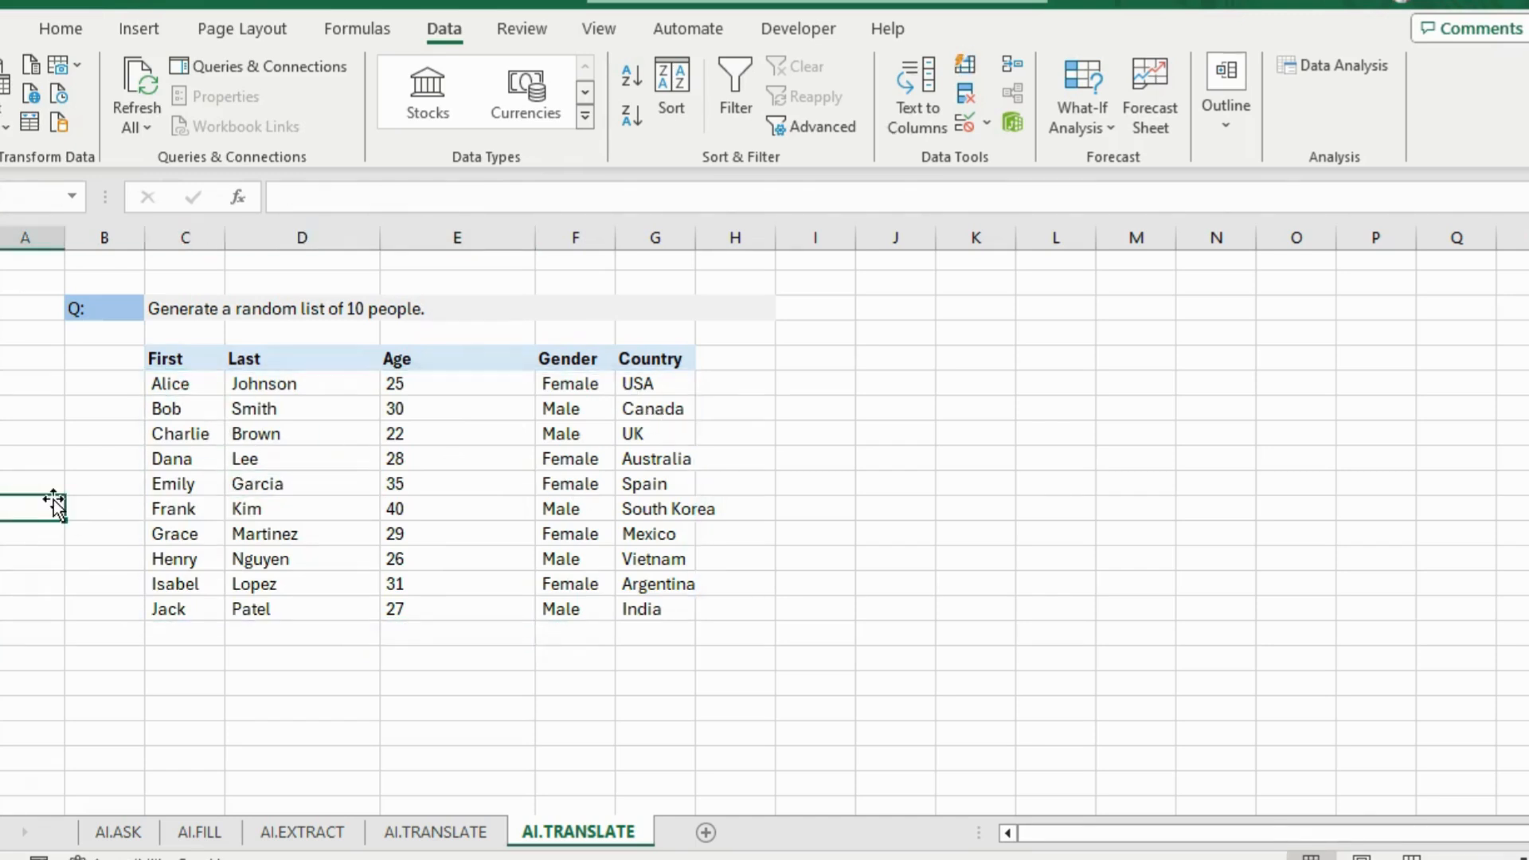